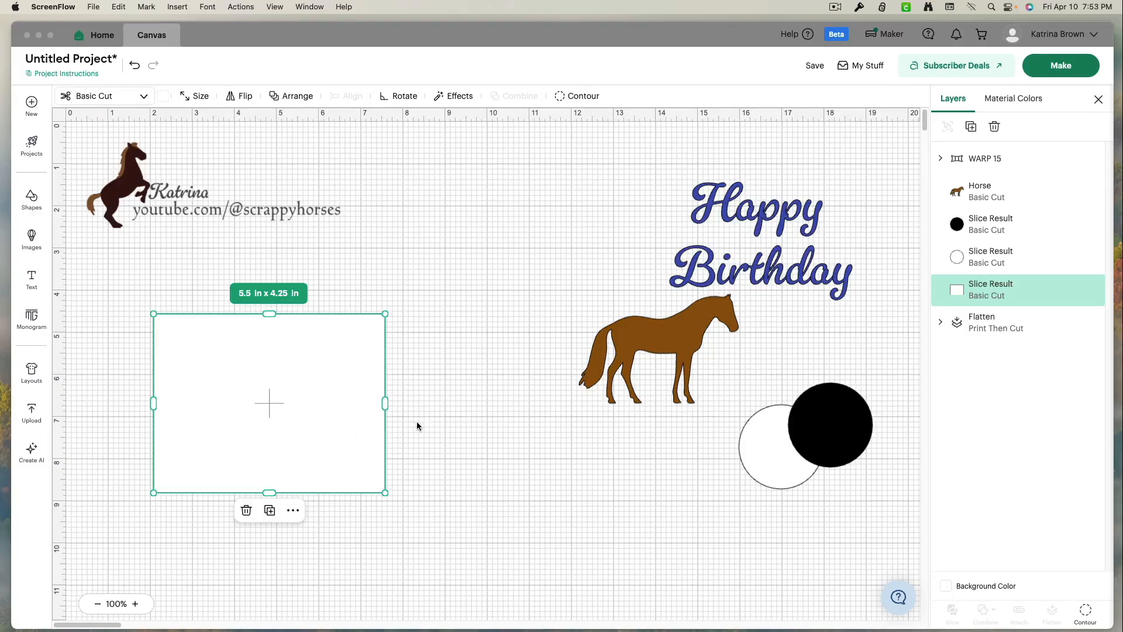
# Step: Move the brown horse to just beside the white rectangle, and select the Happy Birthday text and the black circle in turn
pyautogui.click(582, 349)
pyautogui.moveTo(657, 335); pyautogui.dragTo(501, 331)
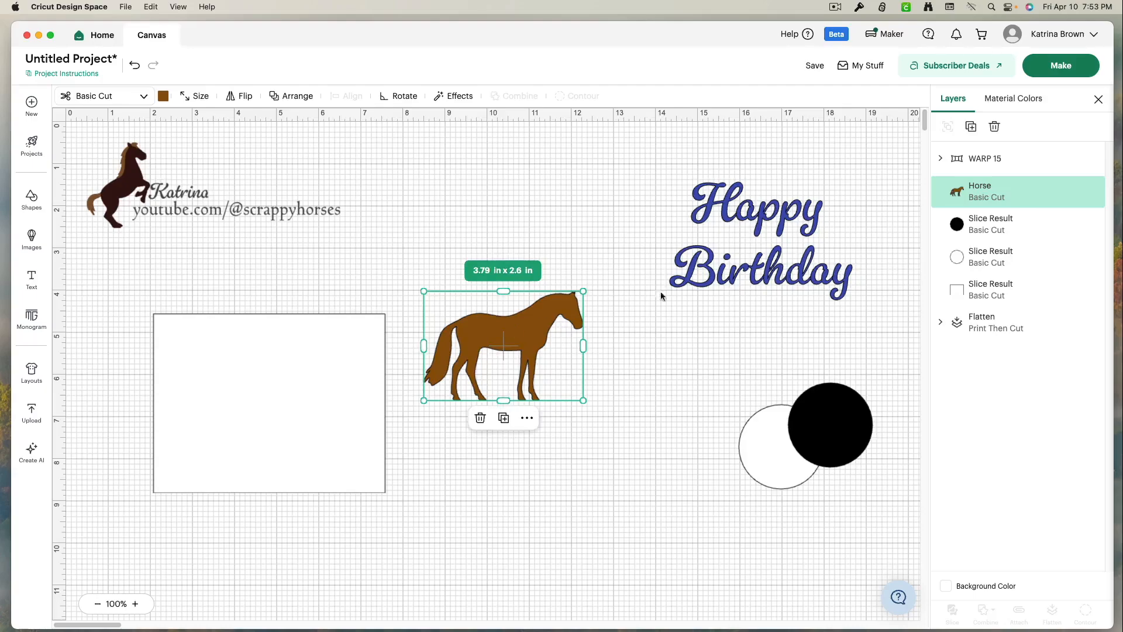
pyautogui.click(707, 281)
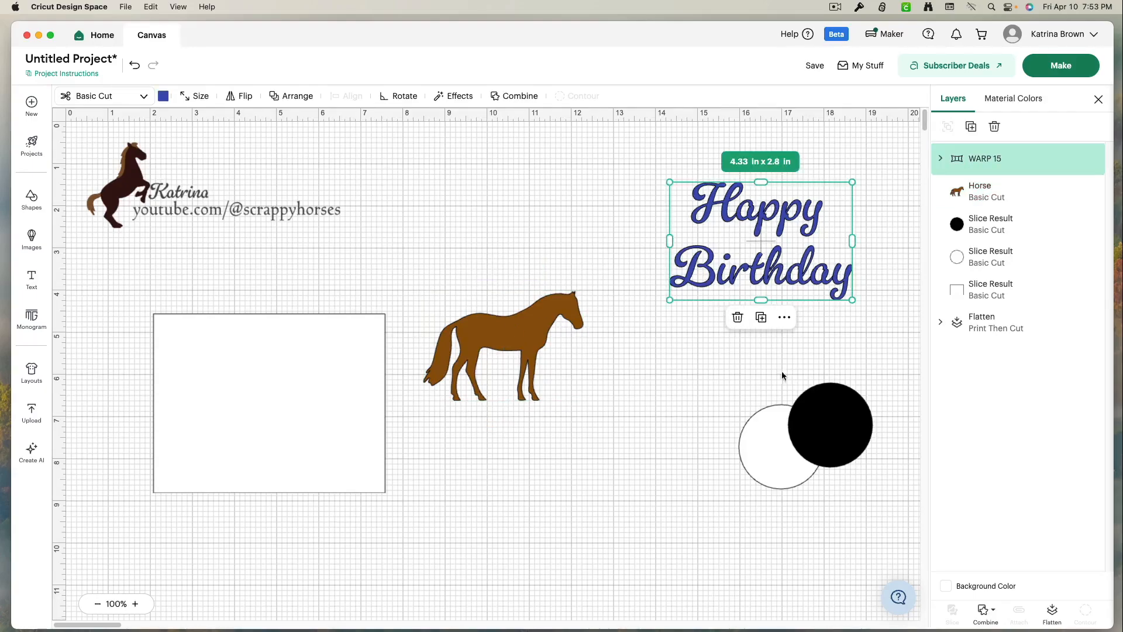
pyautogui.click(839, 473)
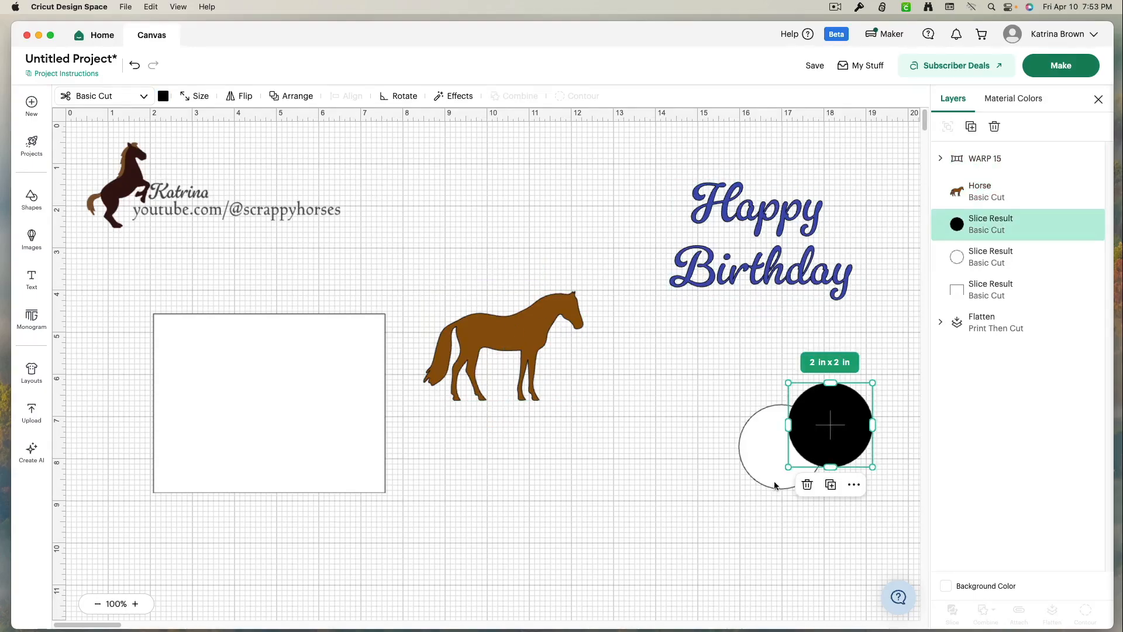
pyautogui.click(562, 515)
# Step: Examine the material color choices and size settings of the white rectangle
pyautogui.click(271, 381)
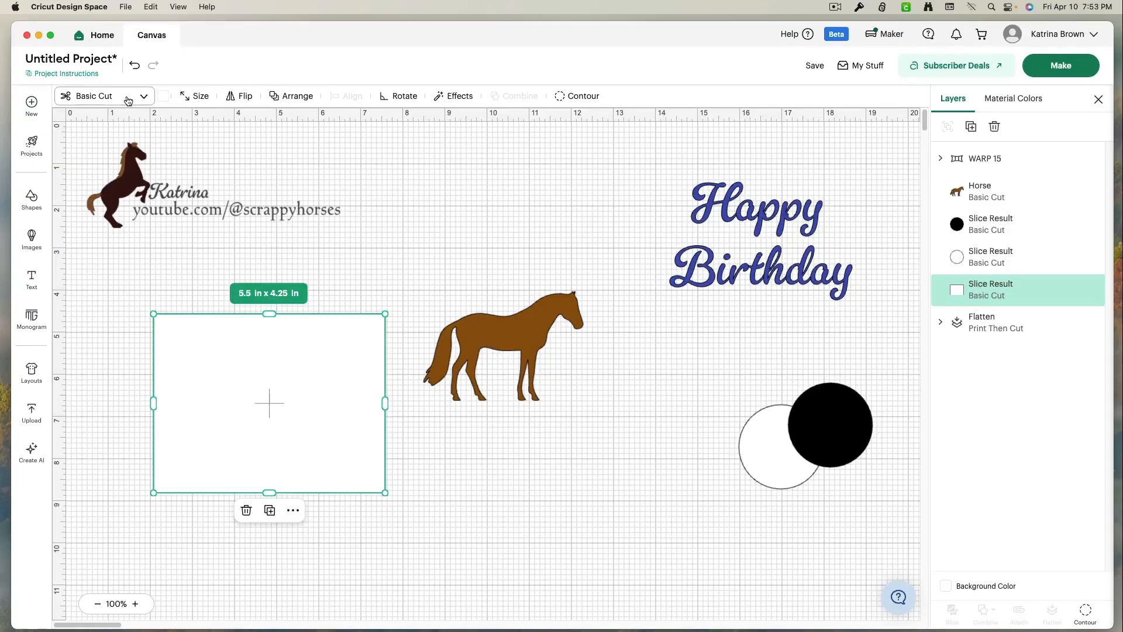
pyautogui.click(164, 98)
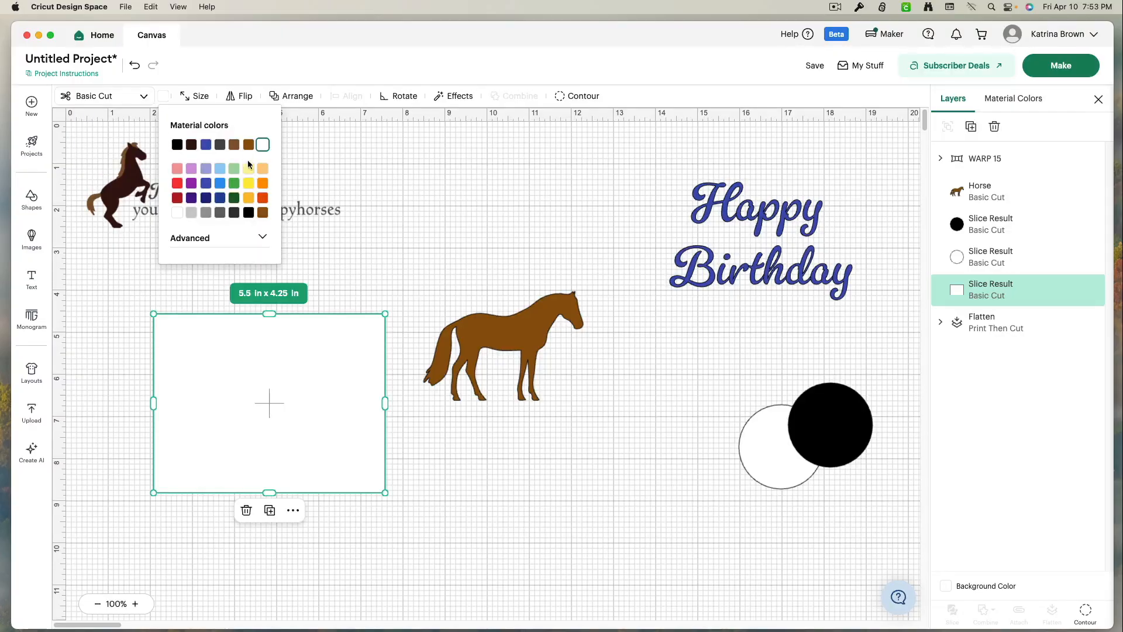
pyautogui.click(201, 98)
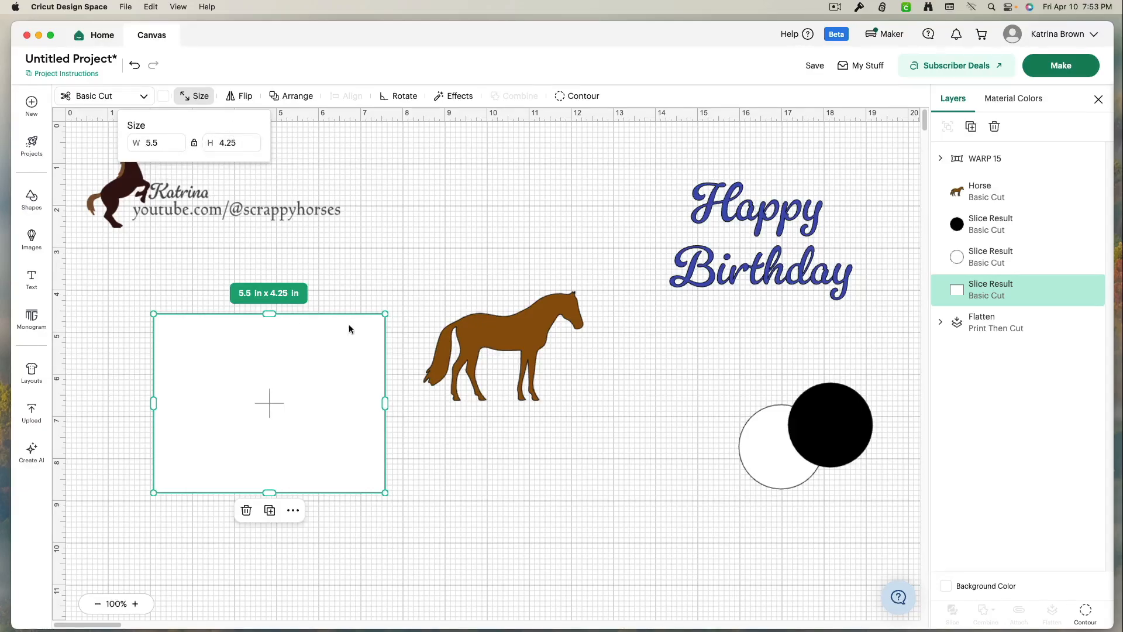
# Step: Enlarge the white rectangle freehand to about 5.62 x 4.35 in, and set its width to 5.5 in
pyautogui.moveTo(383, 314)
pyautogui.mouseDown()
pyautogui.moveTo(418, 284)
pyautogui.moveTo(214, 449)
pyautogui.moveTo(269, 399)
pyautogui.moveTo(386, 329)
pyautogui.mouseUp()
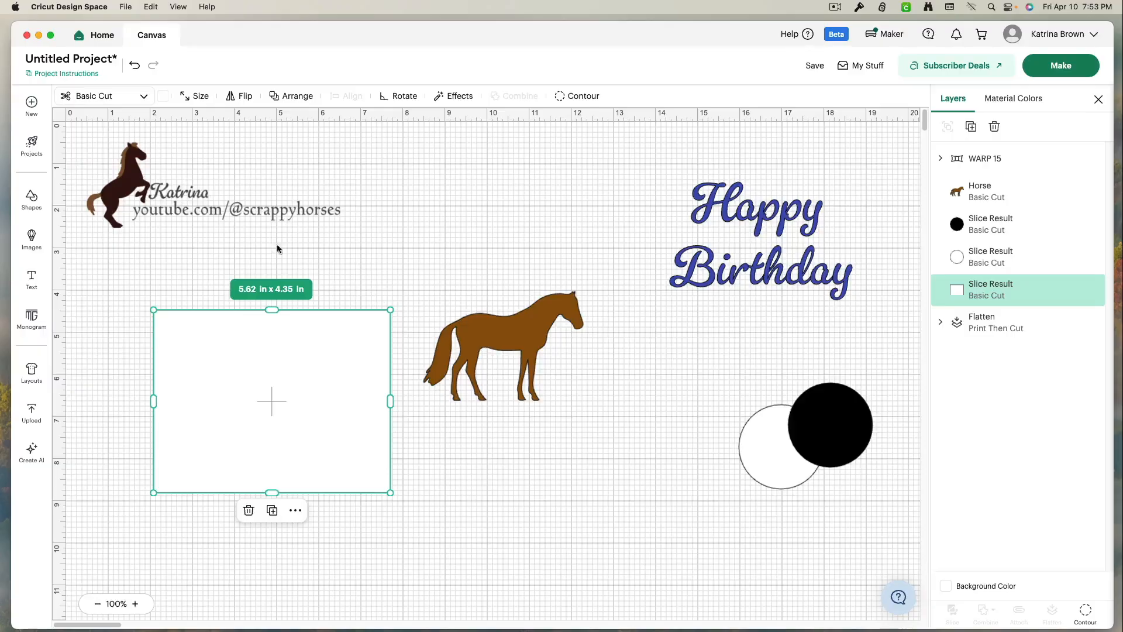
pyautogui.click(201, 97)
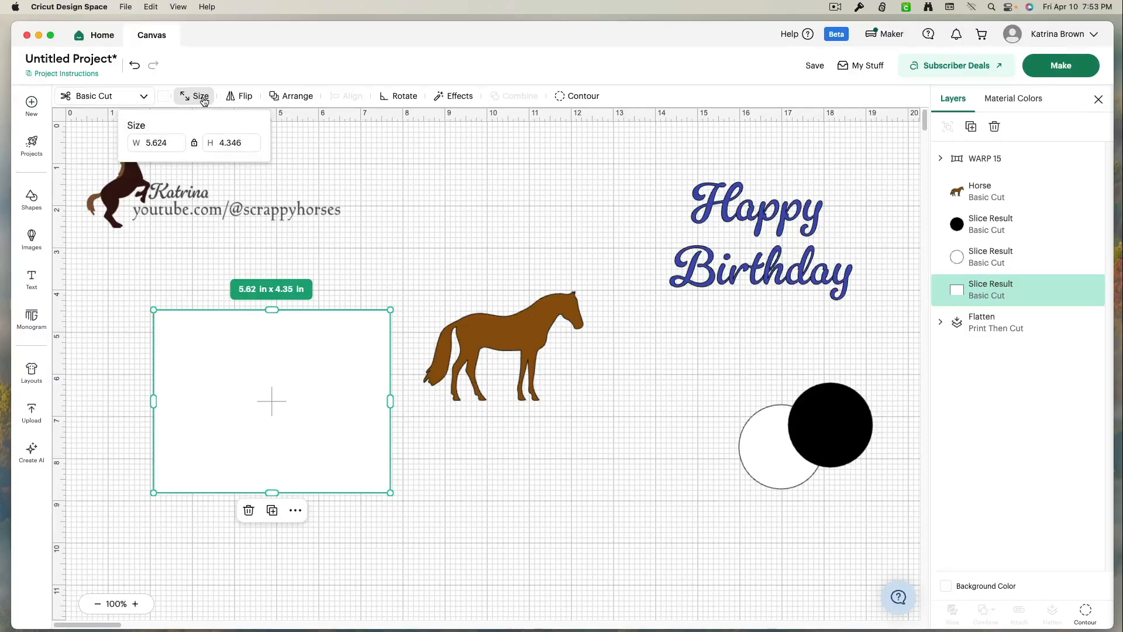
pyautogui.moveTo(166, 144); pyautogui.dragTo(150, 144)
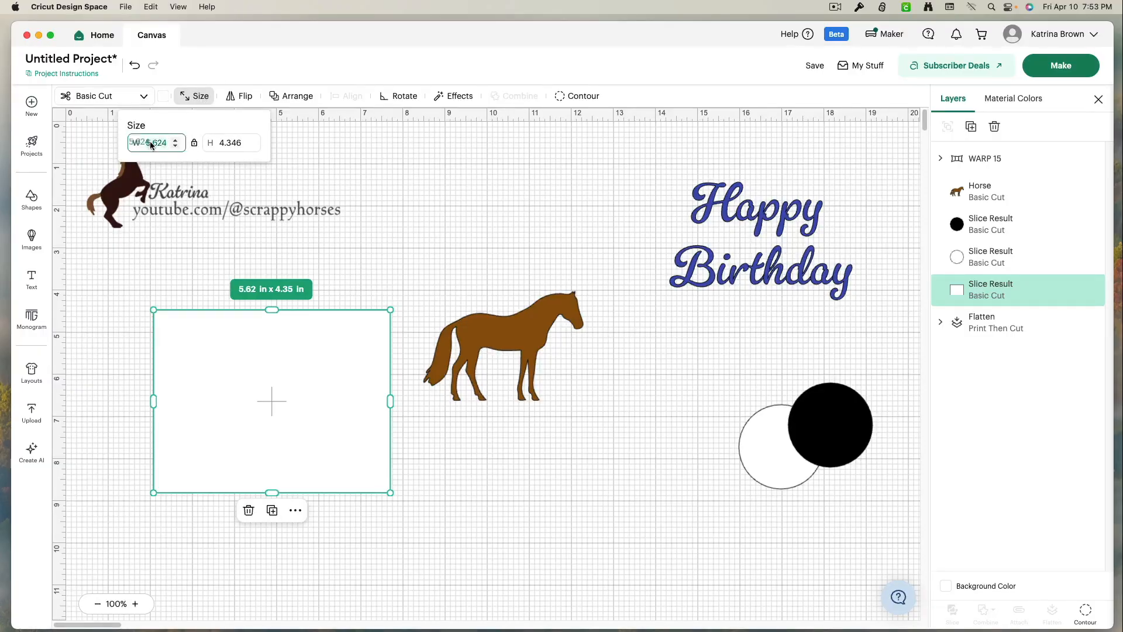
pyautogui.write('5.5')
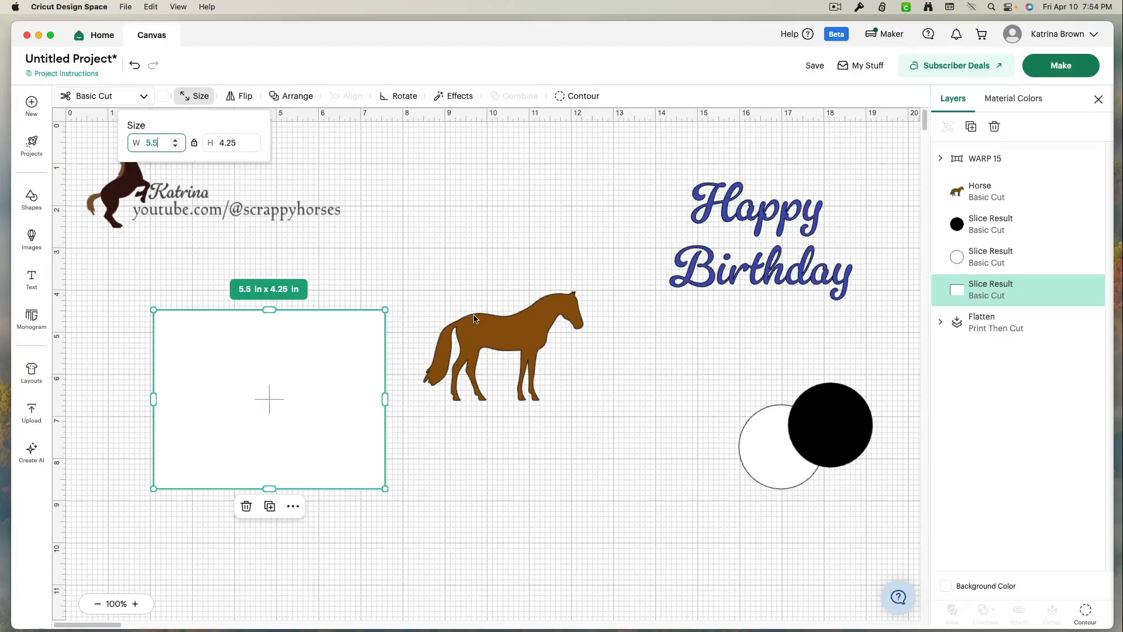
# Step: Try rotating the white rectangle to about 69 degrees, and return its rotation to 0 degrees
pyautogui.click(297, 96)
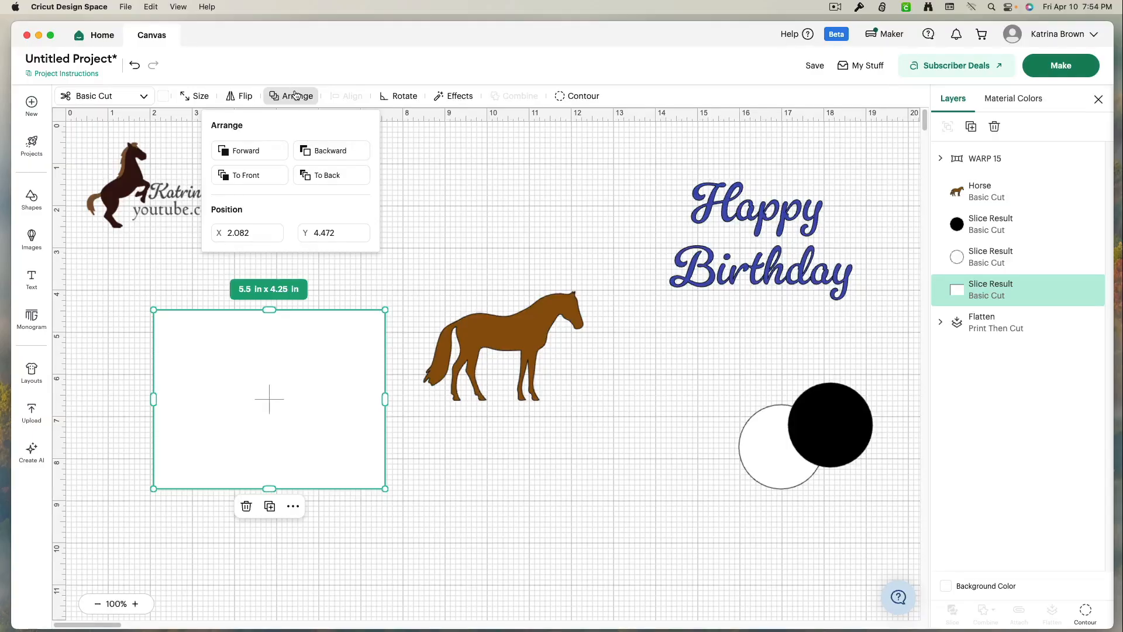
pyautogui.click(398, 100)
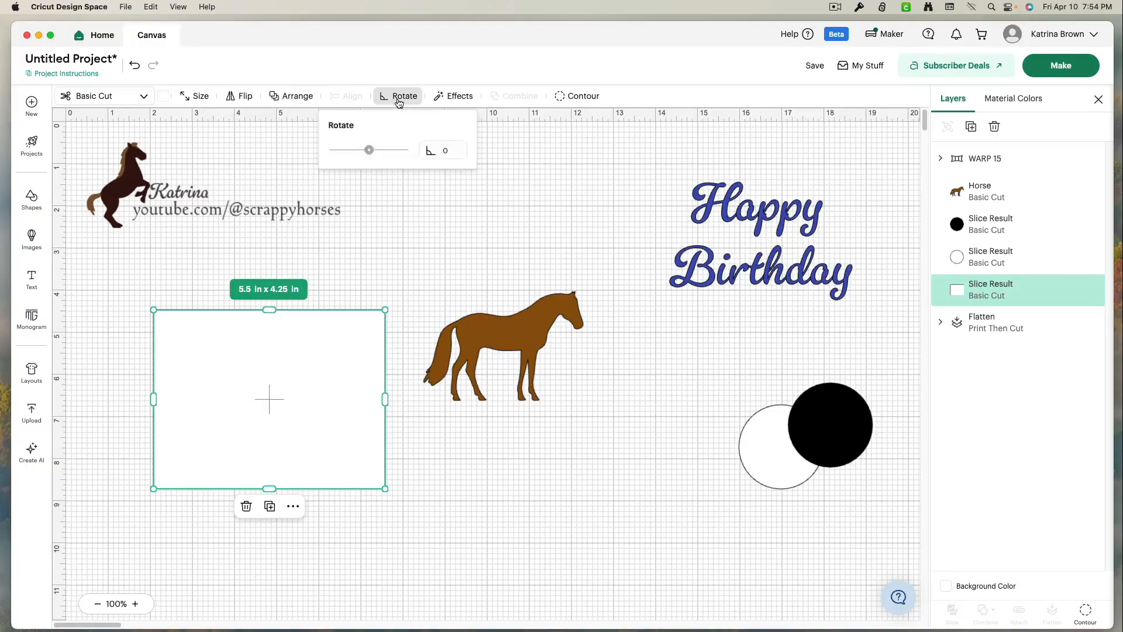
pyautogui.click(369, 151)
pyautogui.moveTo(370, 154); pyautogui.dragTo(383, 154)
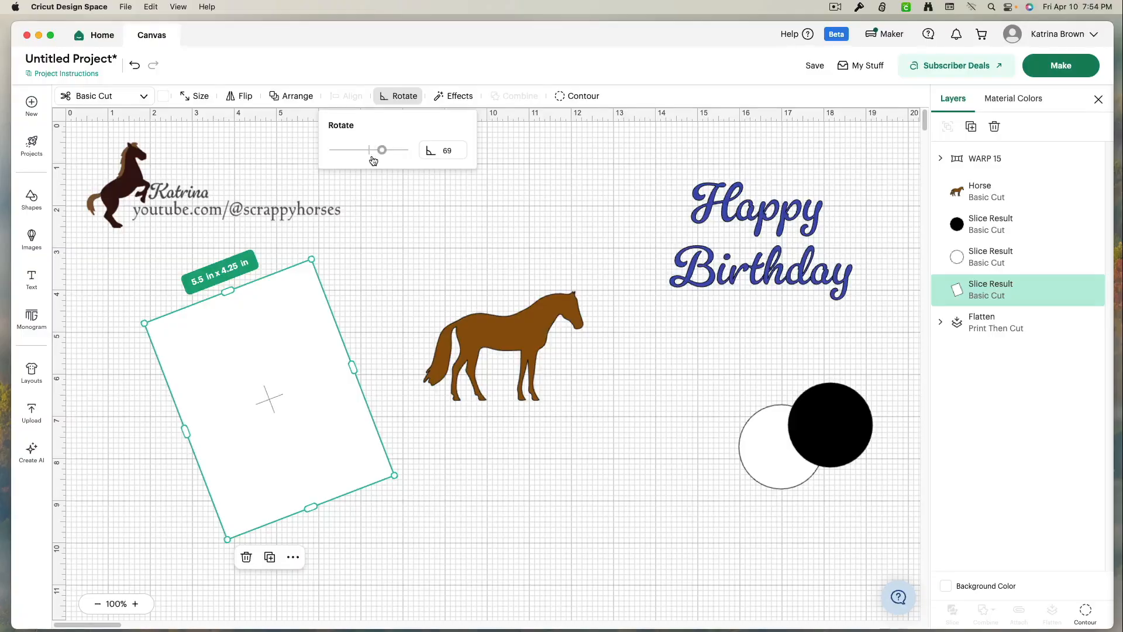
pyautogui.moveTo(382, 151); pyautogui.dragTo(371, 155)
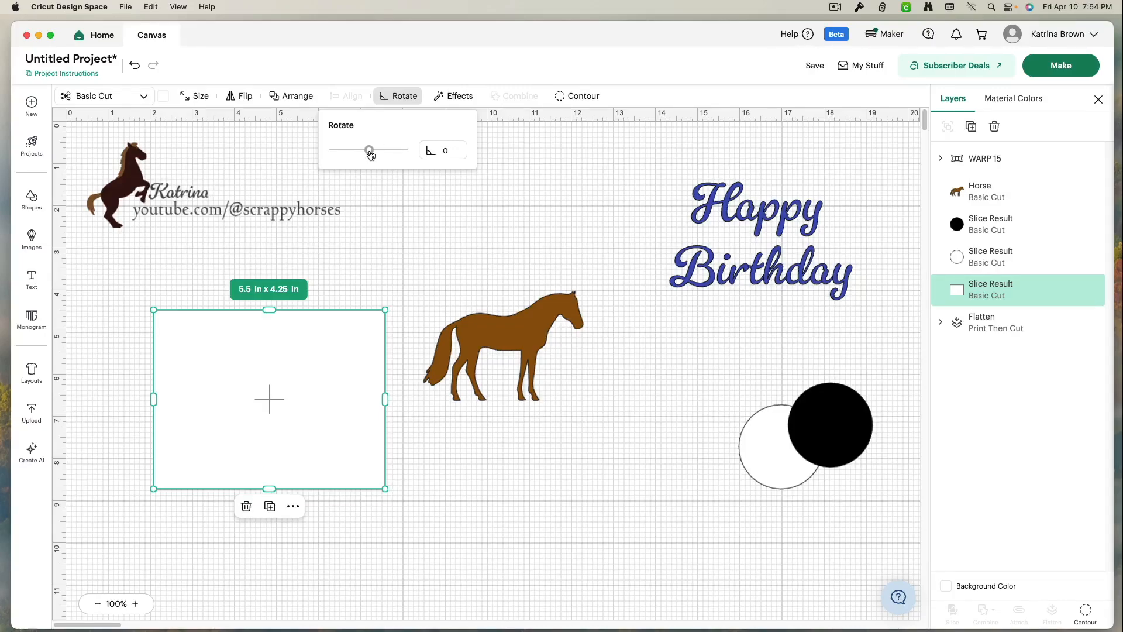
pyautogui.click(369, 151)
pyautogui.moveTo(369, 151); pyautogui.dragTo(369, 151)
pyautogui.click(331, 333)
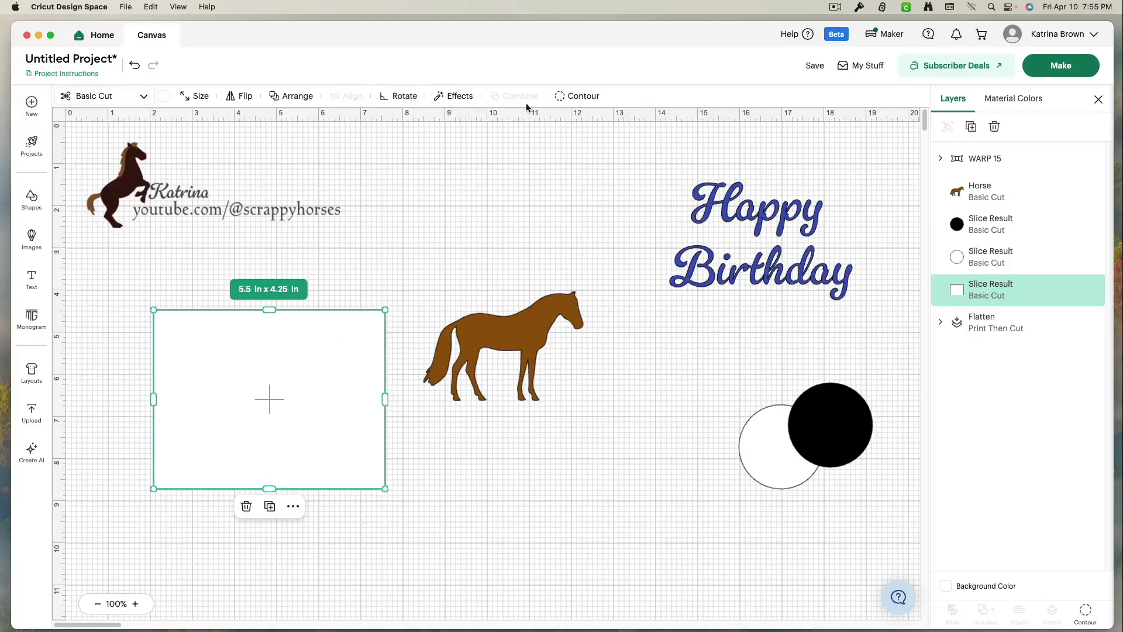
# Step: Look through the effects available for the white rectangle
pyautogui.click(460, 96)
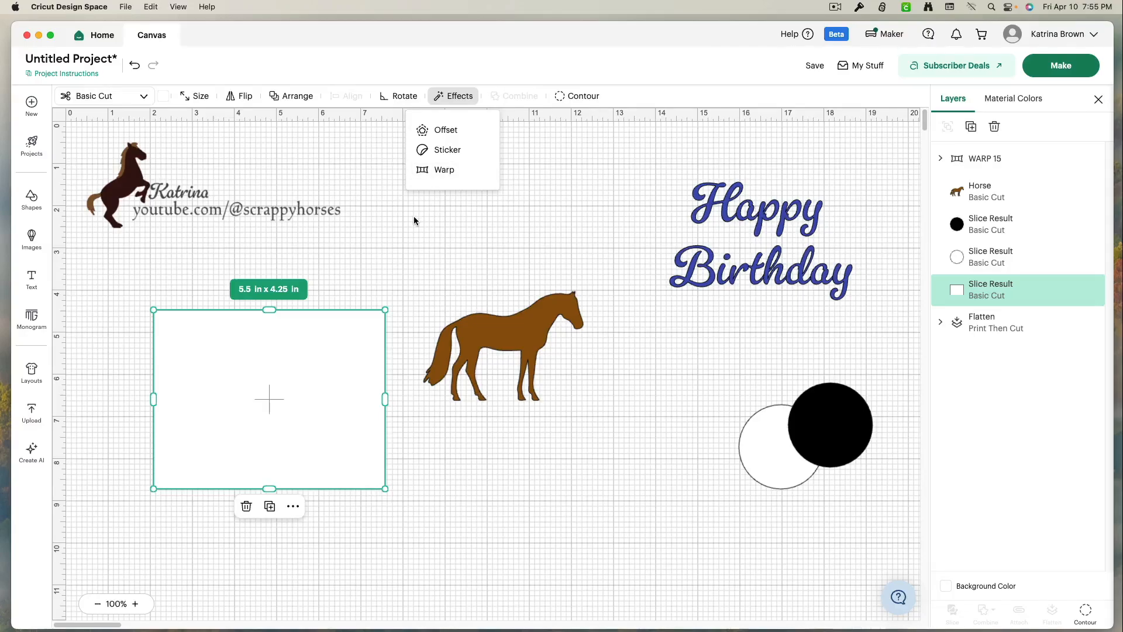
pyautogui.click(525, 213)
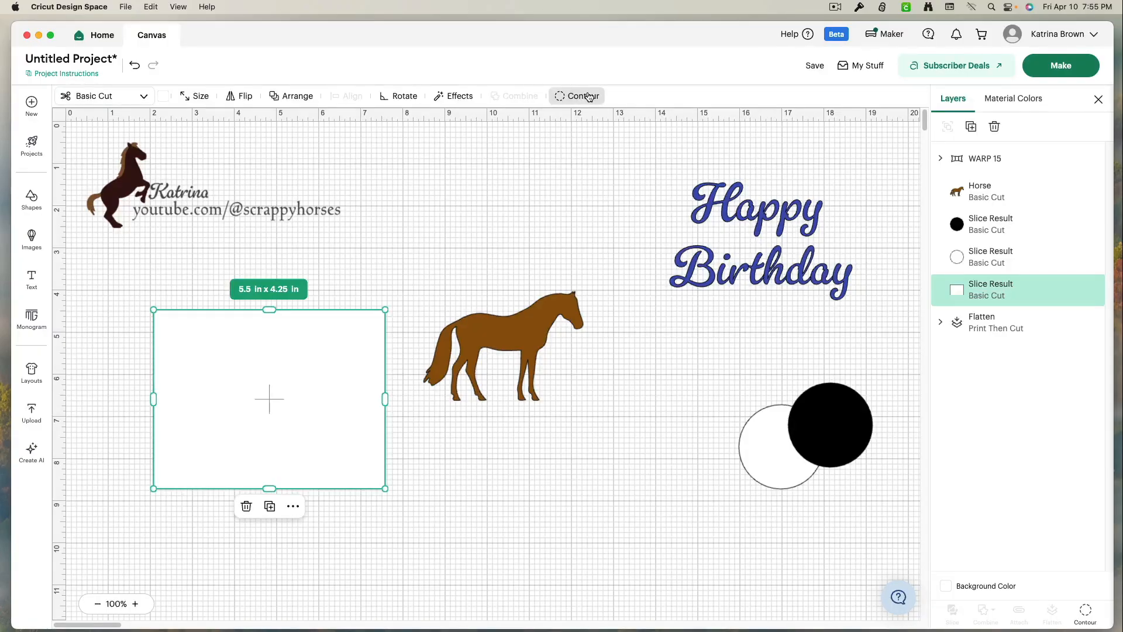
# Step: Arrange the horse above the white rectangle, and place the 2 in white circle at the rectangle's center
pyautogui.moveTo(515, 335); pyautogui.dragTo(540, 220)
pyautogui.click(212, 420)
pyautogui.moveTo(213, 420); pyautogui.dragTo(413, 434)
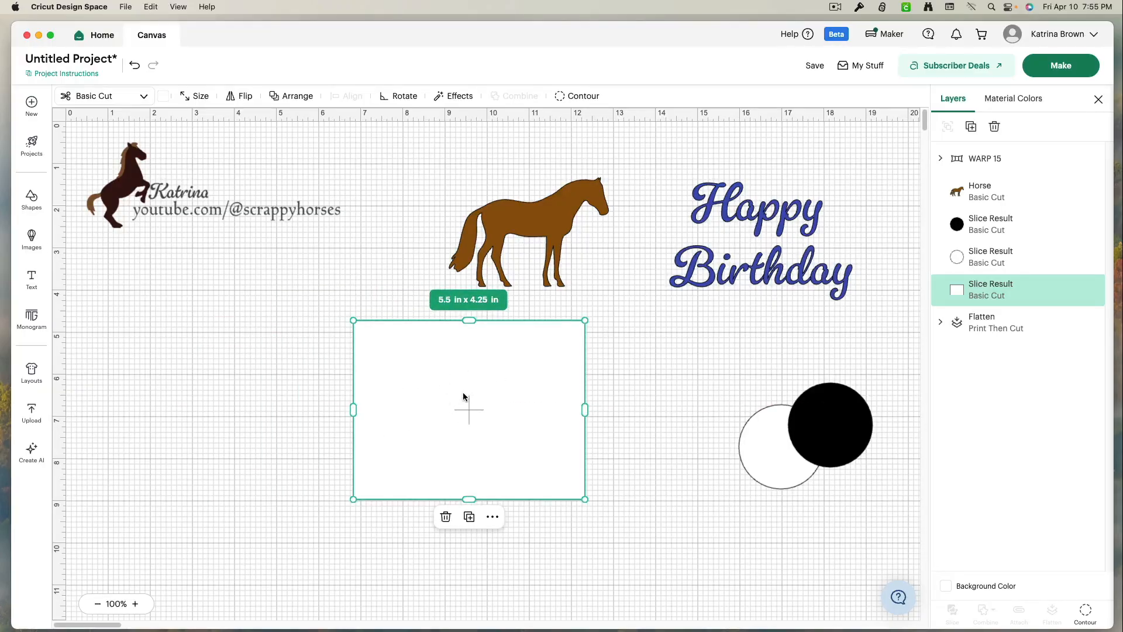
pyautogui.moveTo(752, 451); pyautogui.dragTo(442, 415)
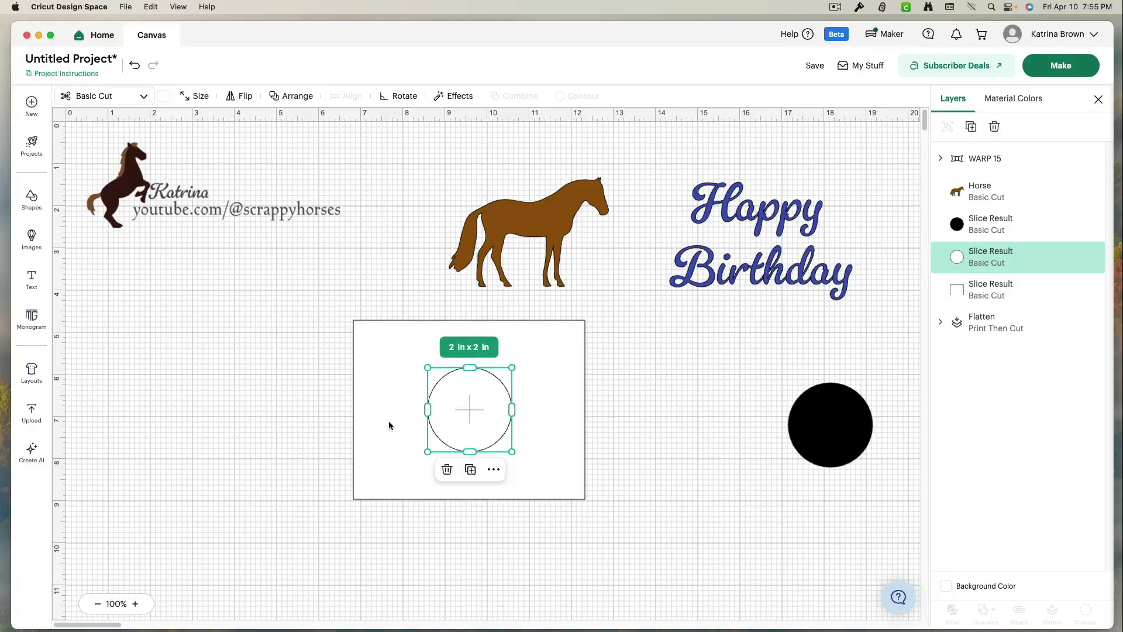
# Step: Slice the white rectangle with the white circle placed at its center
pyautogui.moveTo(252, 331); pyautogui.dragTo(546, 504)
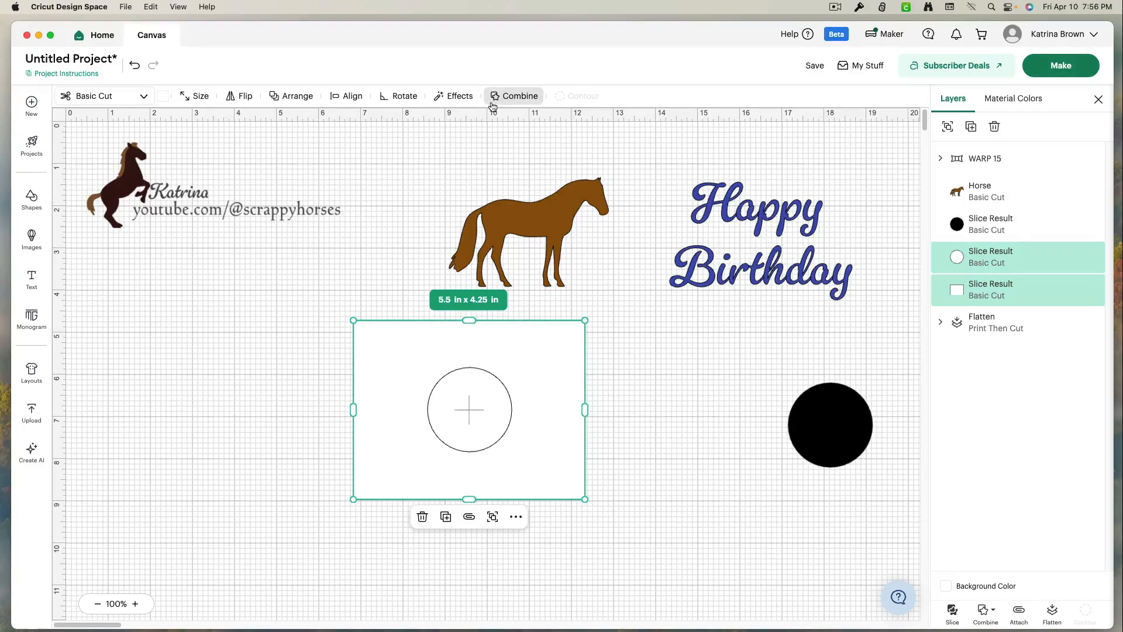
pyautogui.click(699, 440)
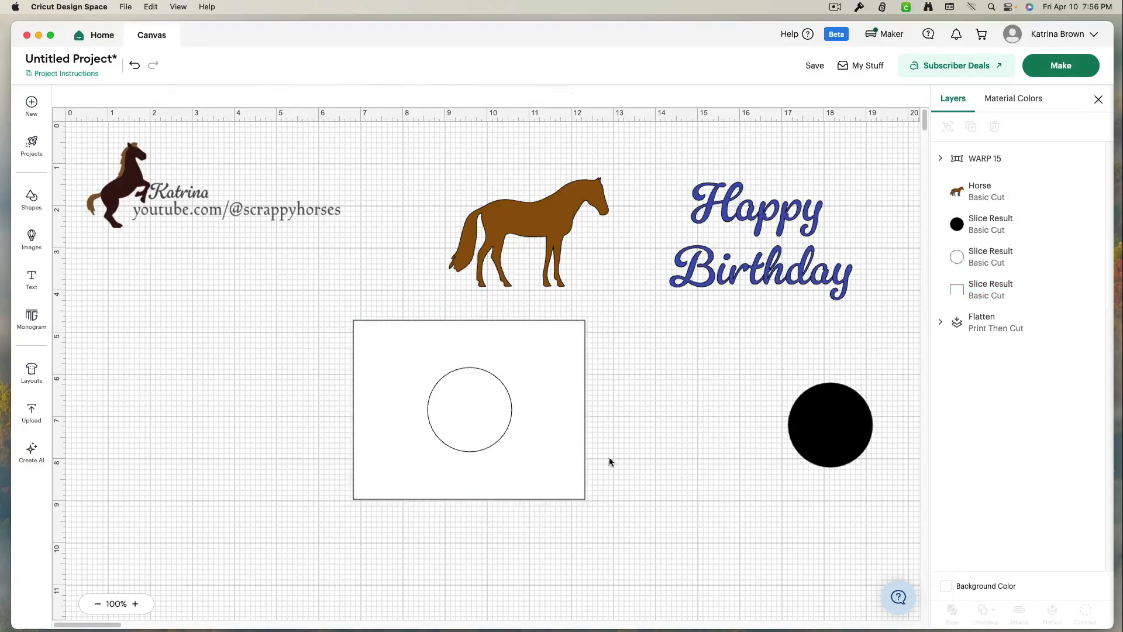
pyautogui.click(542, 436)
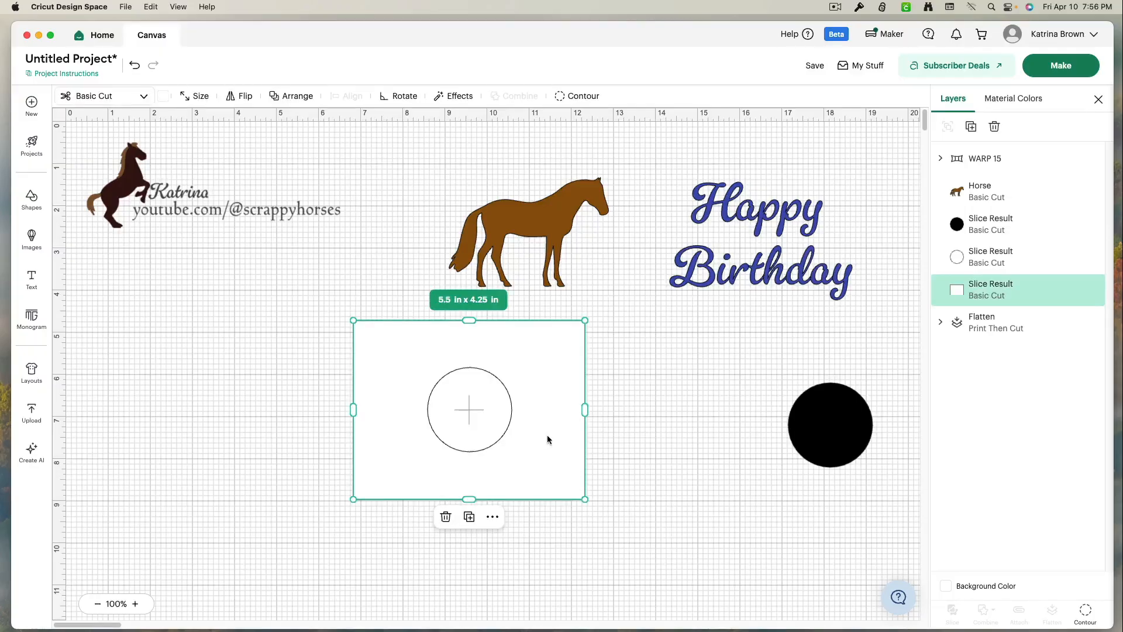
pyautogui.click(653, 450)
pyautogui.moveTo(663, 481); pyautogui.dragTo(252, 329)
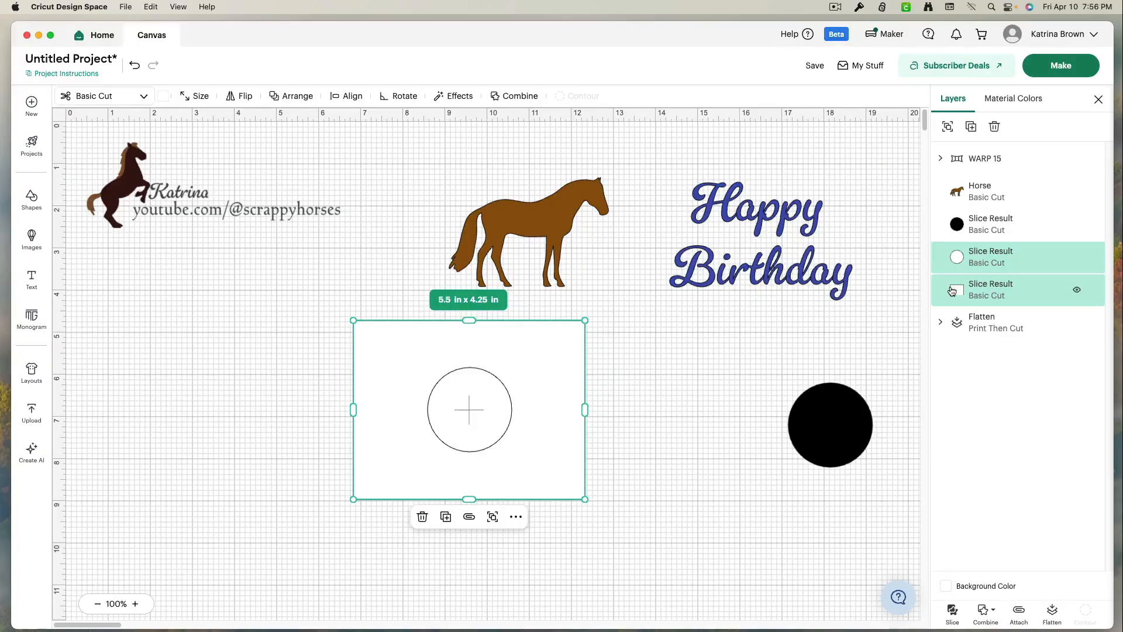
pyautogui.click(512, 100)
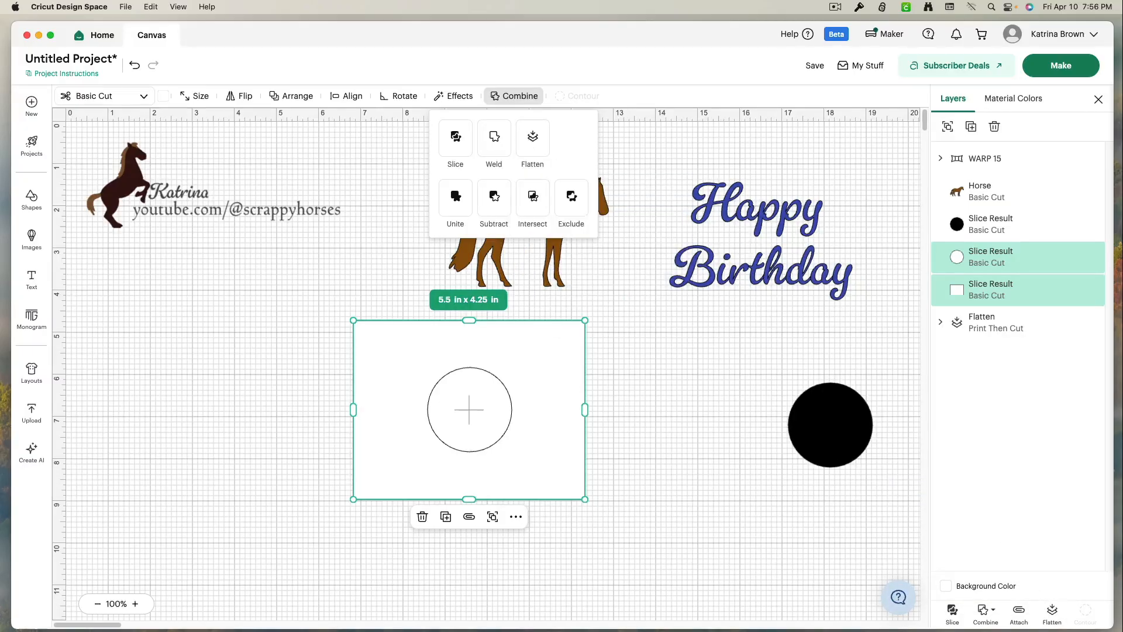
pyautogui.click(459, 146)
# Step: Move the two white circles from the slice beside the black circle, and shift the cut rectangle away from them
pyautogui.moveTo(481, 401); pyautogui.dragTo(726, 445)
pyautogui.moveTo(485, 423); pyautogui.dragTo(794, 443)
pyautogui.click(518, 449)
pyautogui.moveTo(518, 448); pyautogui.dragTo(420, 454)
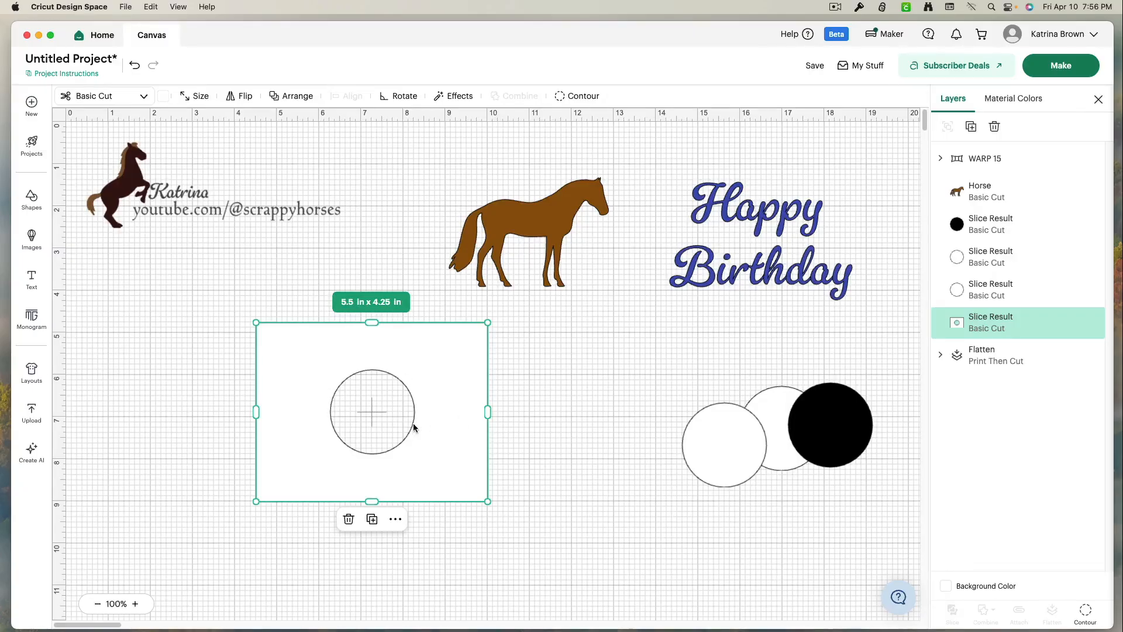
# Step: Remove the circular cutout from the white rectangle by hiding its contour, and apply the change
pyautogui.click(565, 97)
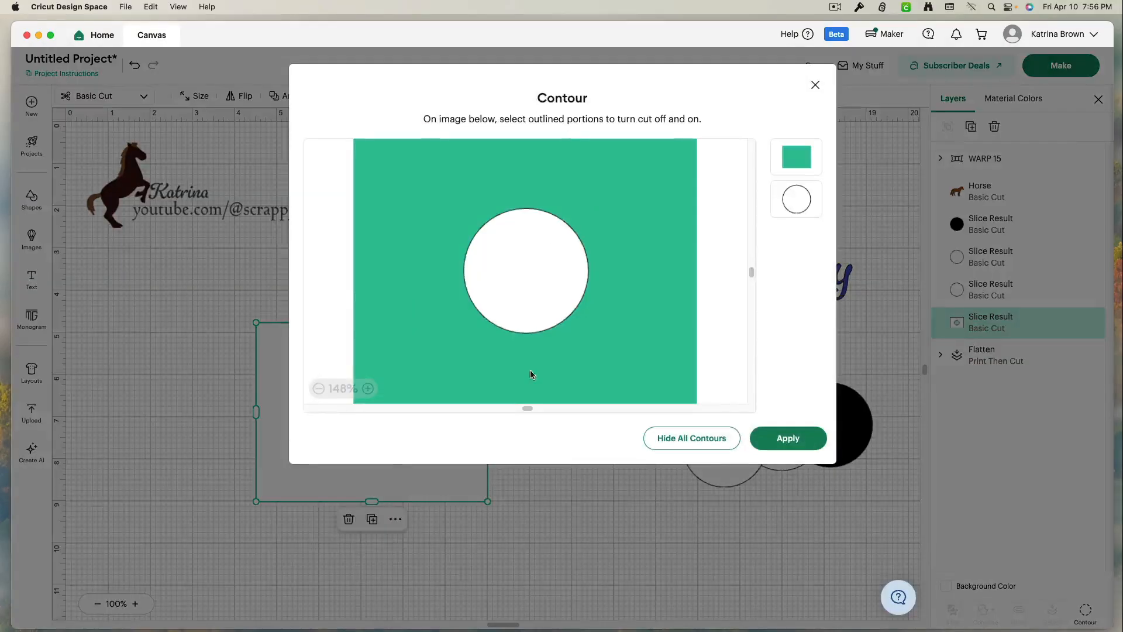
pyautogui.click(539, 200)
pyautogui.click(539, 266)
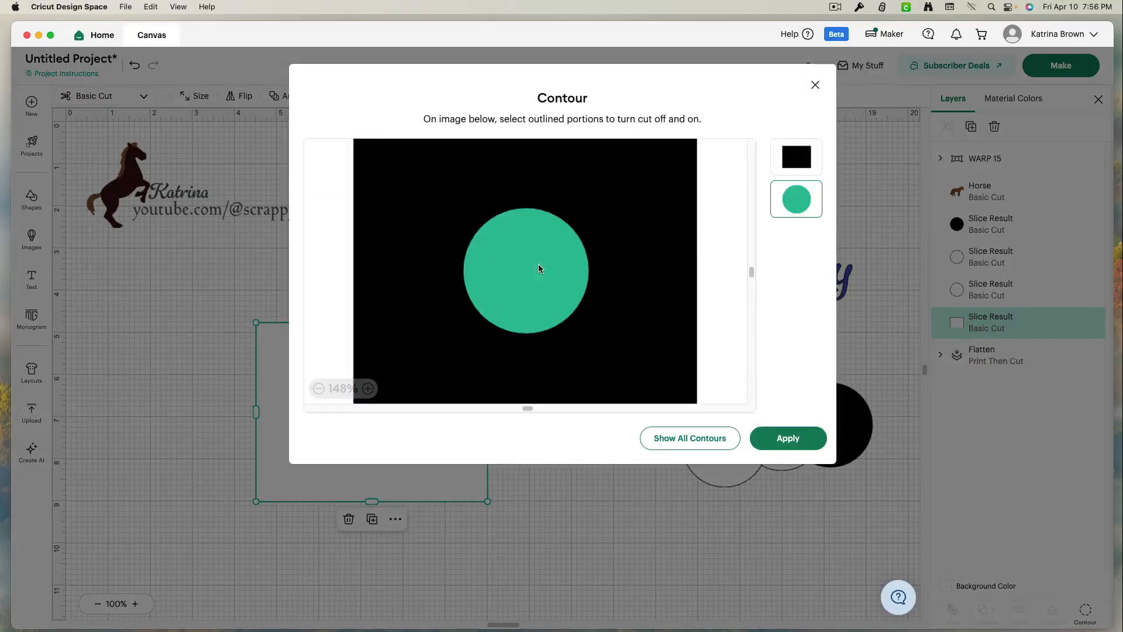
pyautogui.click(538, 267)
pyautogui.click(620, 396)
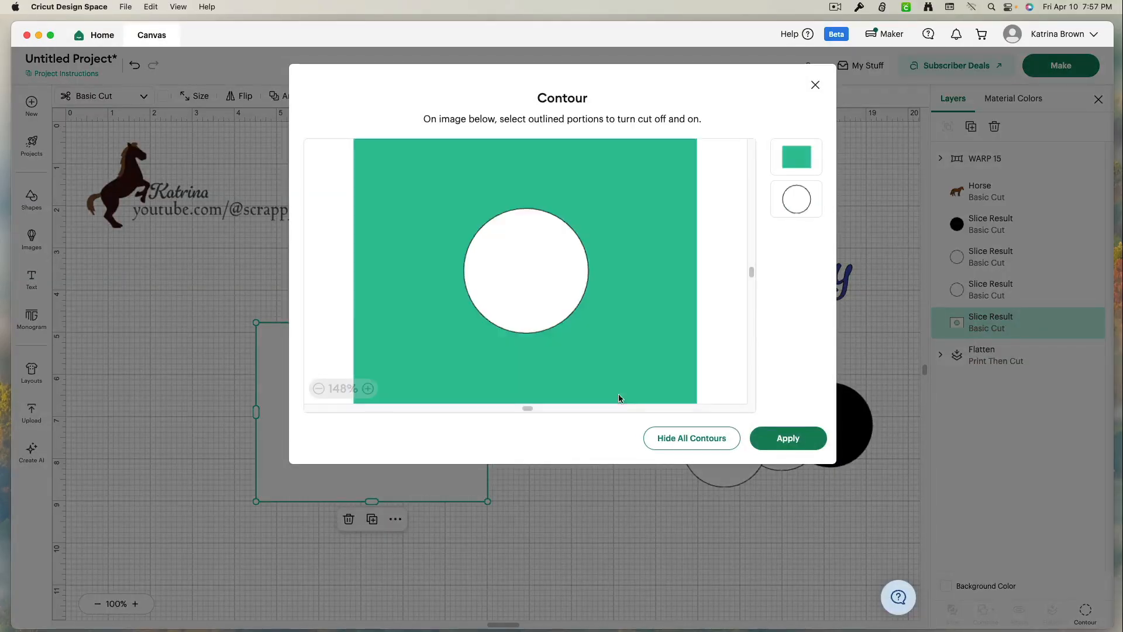
pyautogui.click(677, 436)
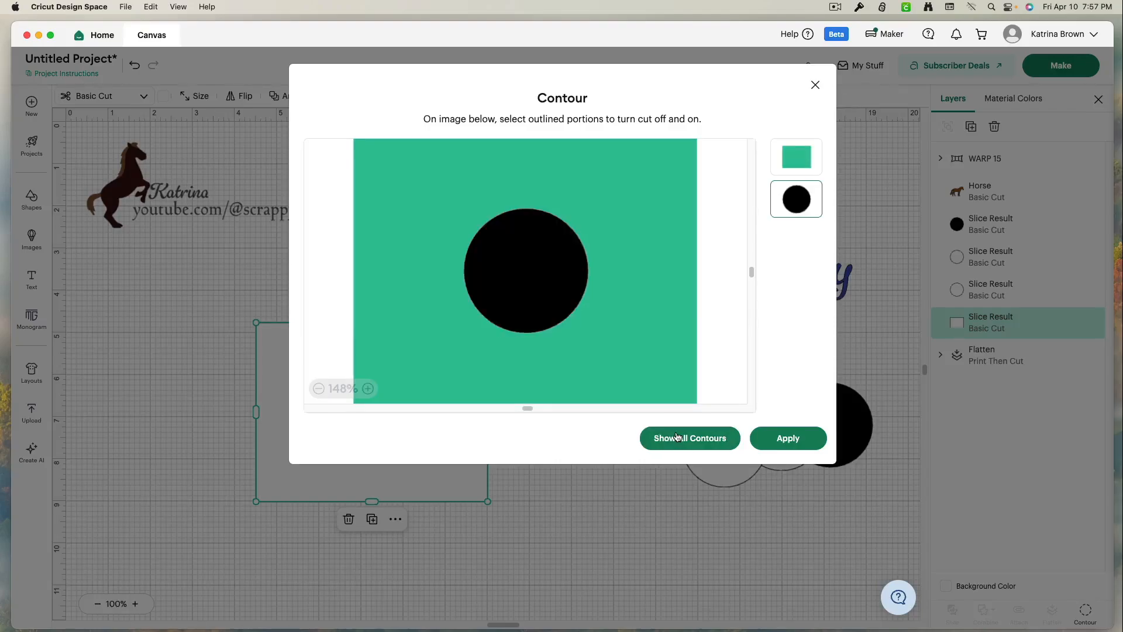
pyautogui.click(767, 443)
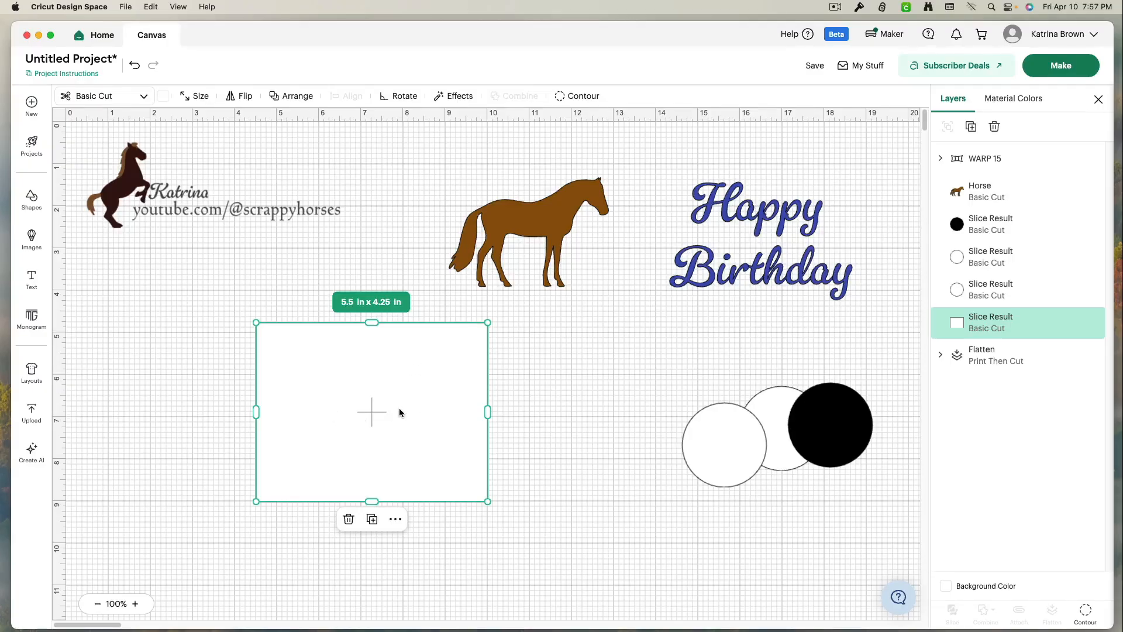
# Step: Move the white rectangle over toward the circles, and place the horse in the open area beneath the rearing-horse logo
pyautogui.click(538, 218)
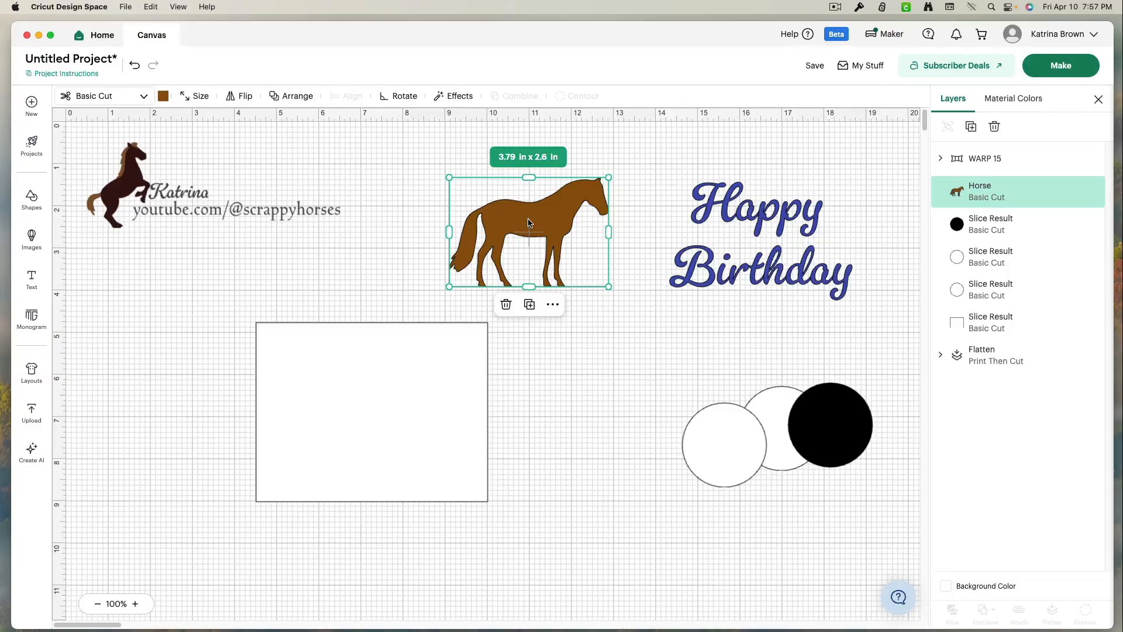
pyautogui.click(542, 235)
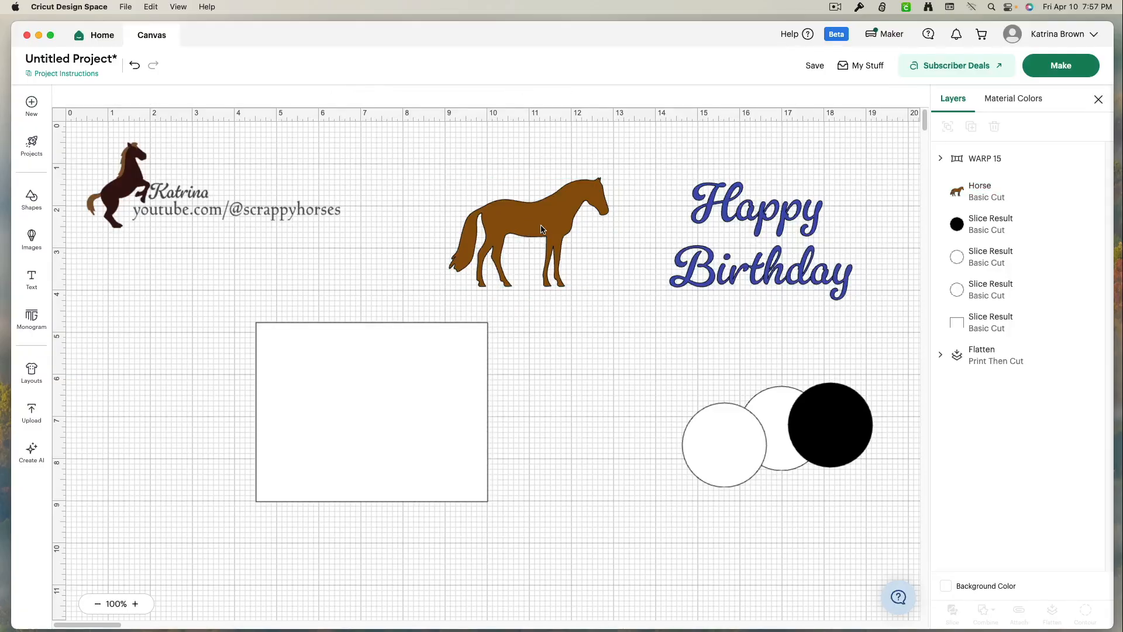
pyautogui.moveTo(440, 362); pyautogui.dragTo(670, 389)
pyautogui.moveTo(545, 225); pyautogui.dragTo(306, 364)
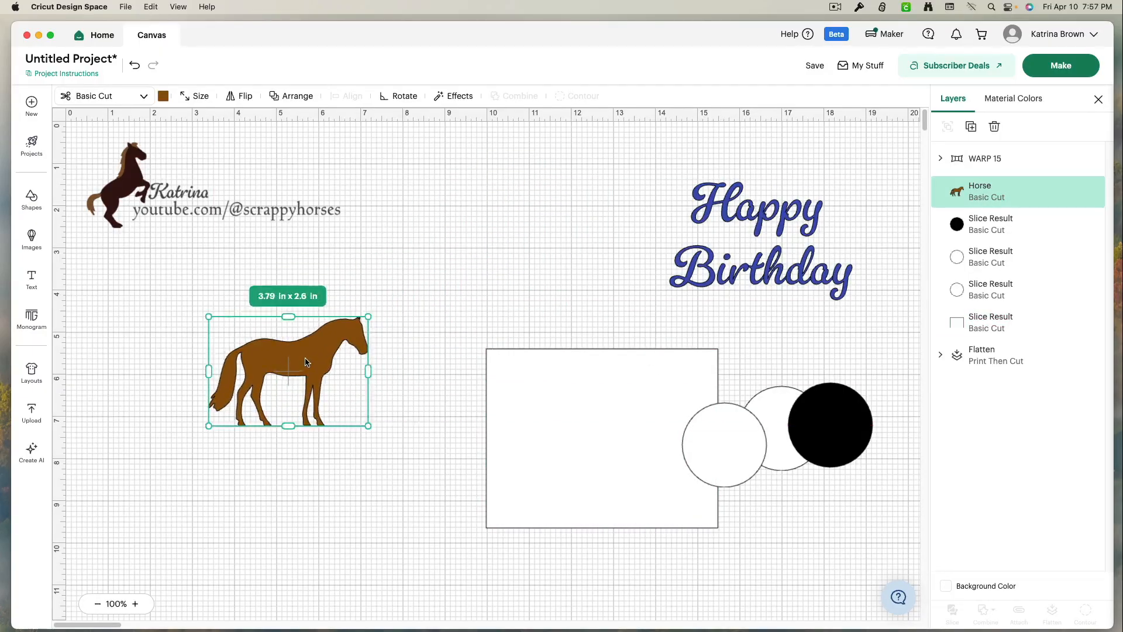
# Step: Enlarge and stretch the horse freehand to about 7.69 in wide, and undo the last height change
pyautogui.moveTo(370, 430); pyautogui.dragTo(424, 464)
pyautogui.moveTo(423, 391); pyautogui.dragTo(532, 391)
pyautogui.moveTo(375, 316)
pyautogui.mouseDown()
pyautogui.moveTo(371, 388)
pyautogui.moveTo(371, 251)
pyautogui.moveTo(371, 320)
pyautogui.mouseUp()
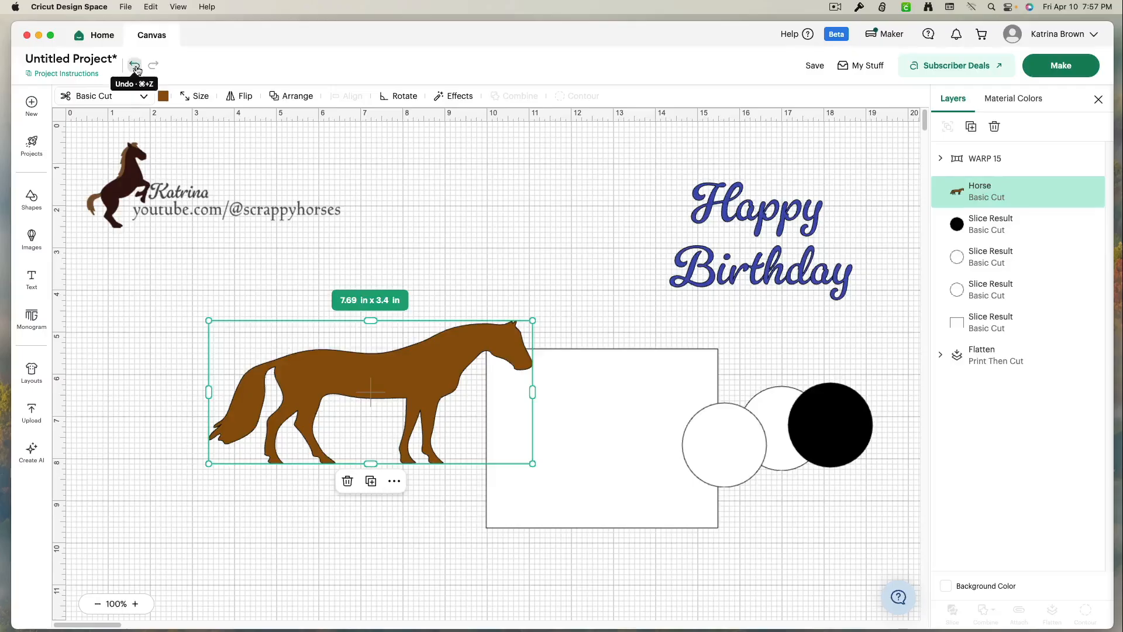
pyautogui.click(137, 66)
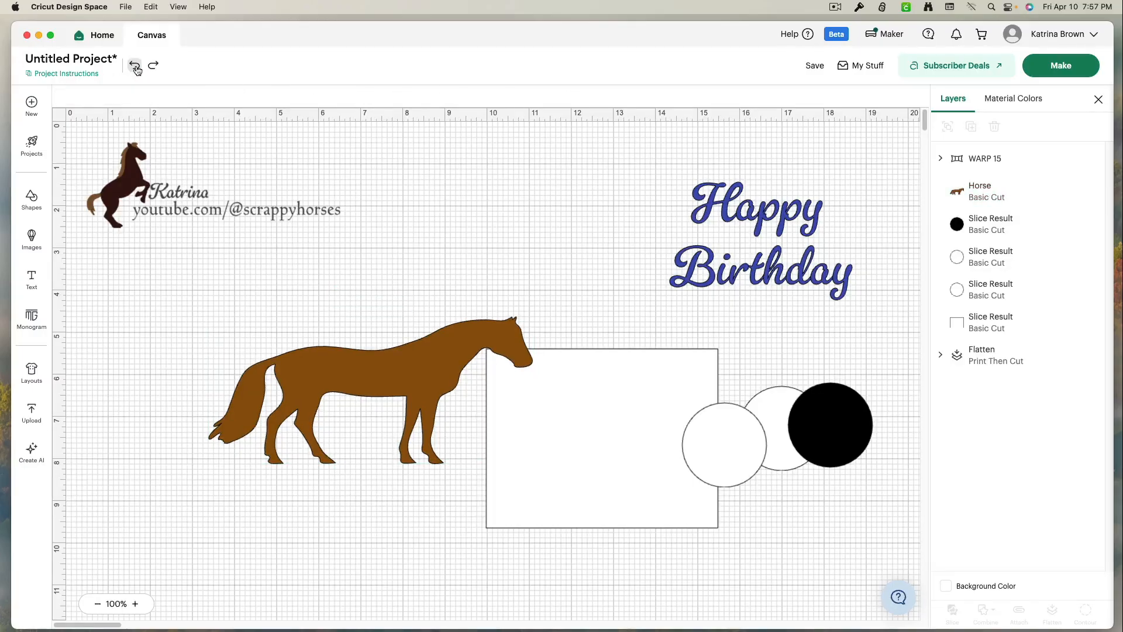
# Step: Undo the horse's last width stretch, and recolor the horse medium gray
pyautogui.click(135, 66)
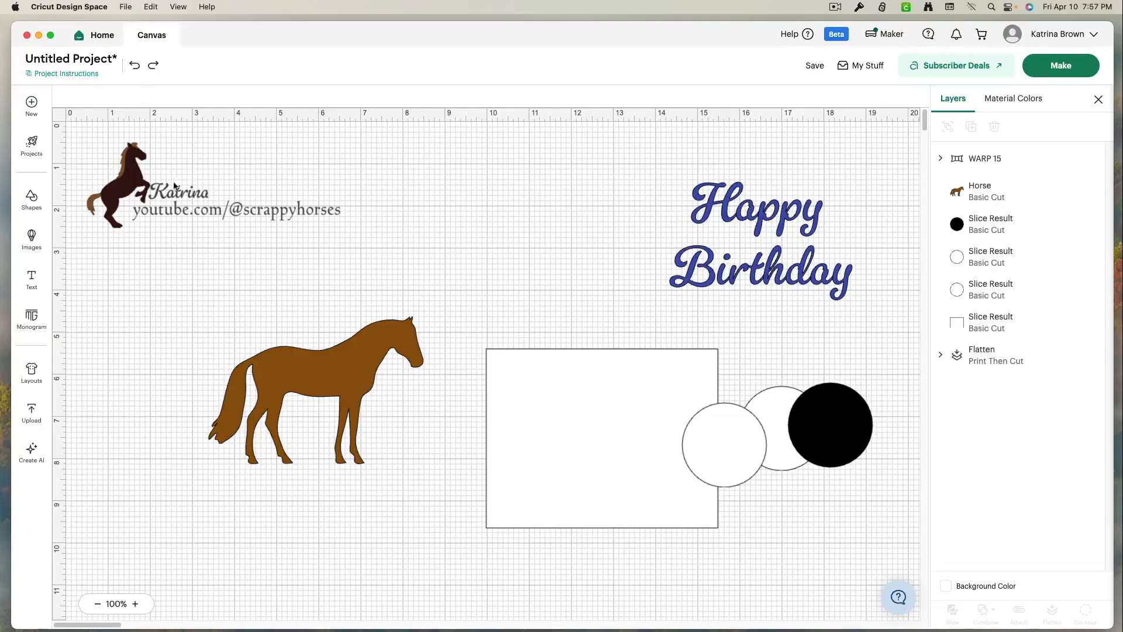
pyautogui.click(358, 382)
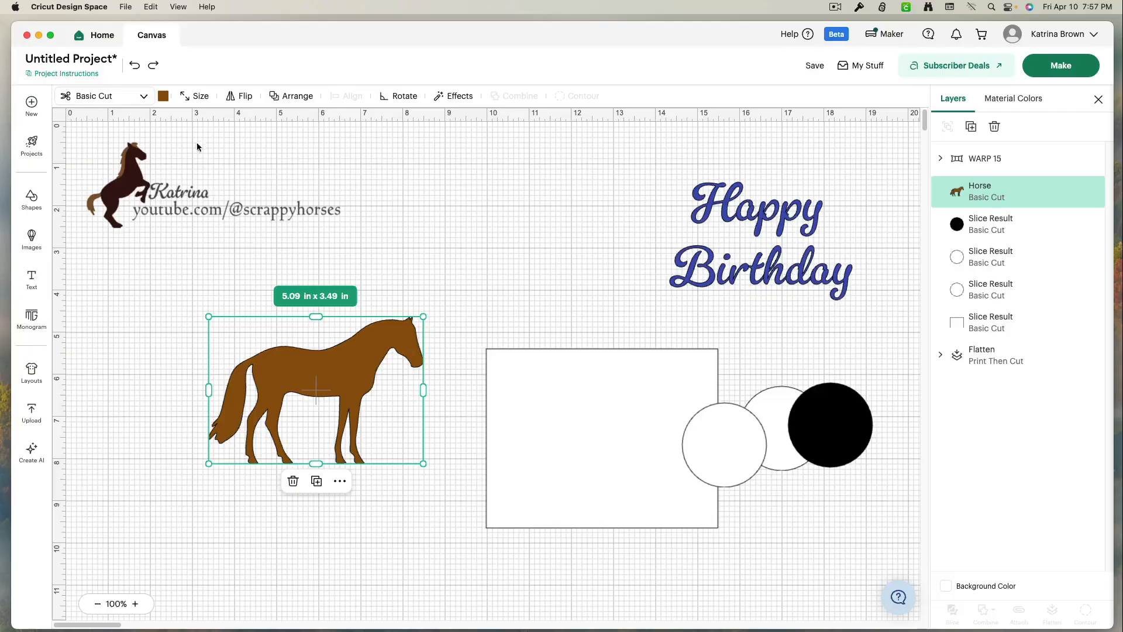
pyautogui.click(163, 96)
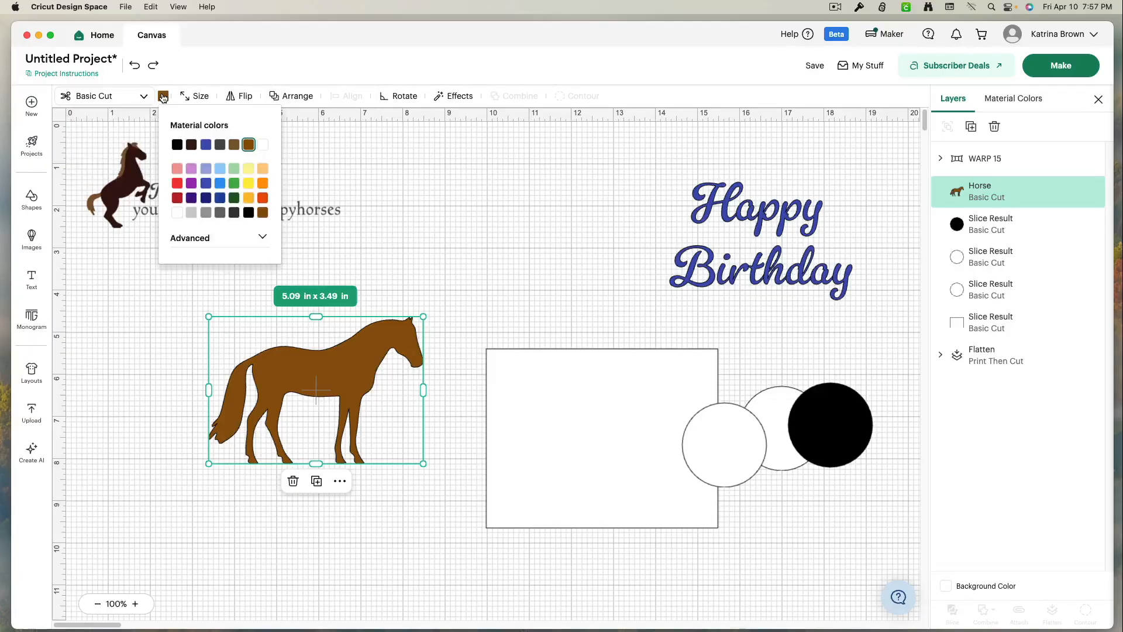
pyautogui.click(191, 214)
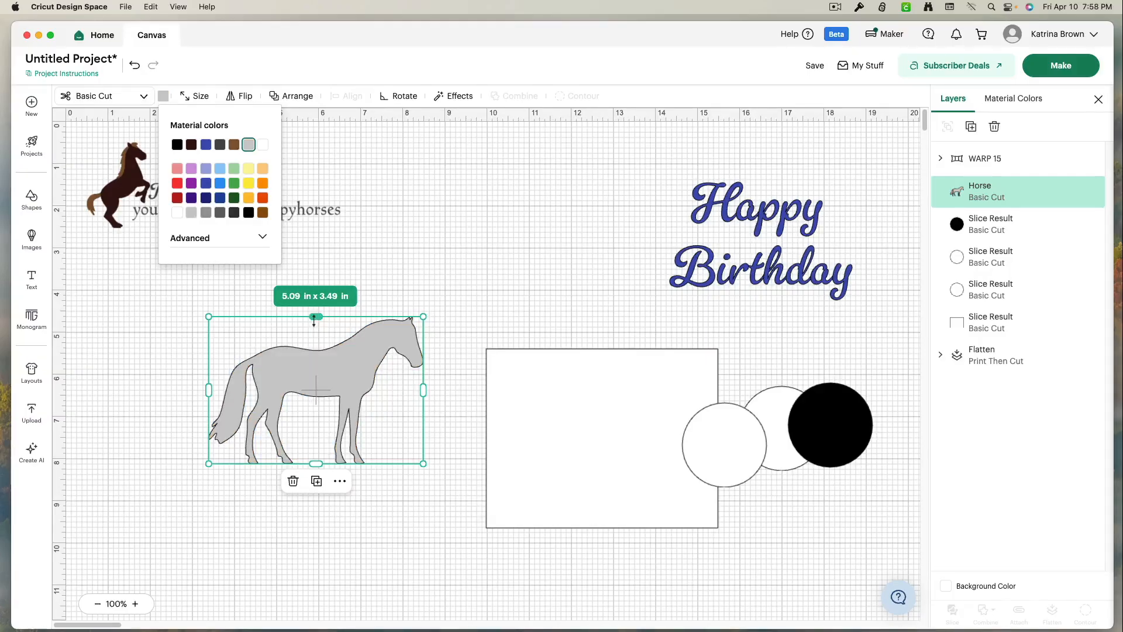
pyautogui.click(206, 212)
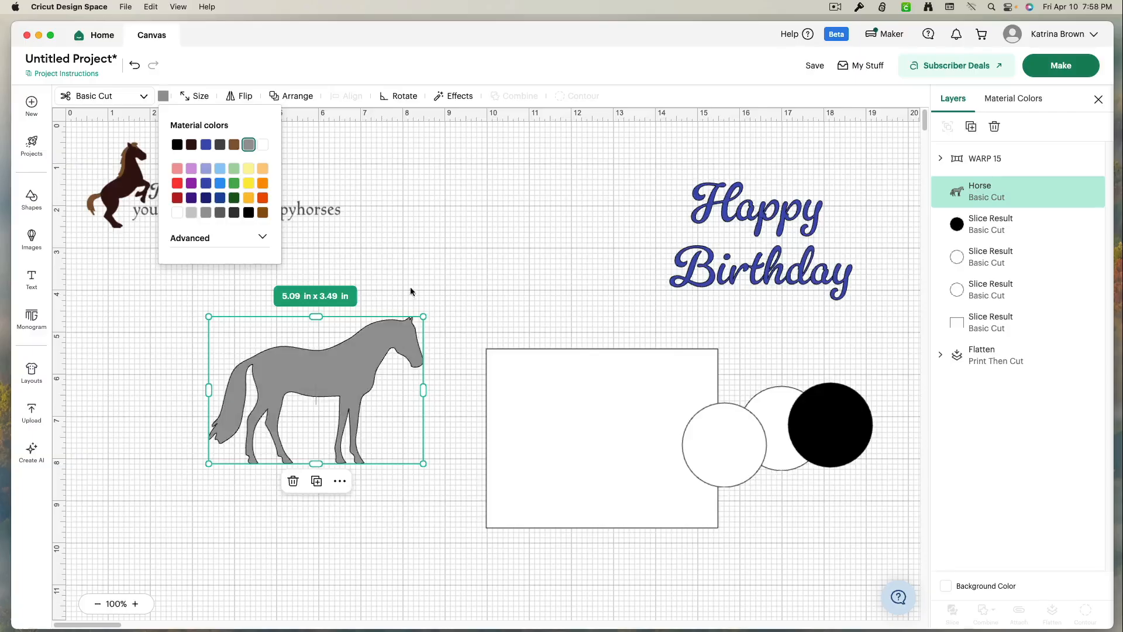
# Step: Flip the gray horse horizontally, and flip it back horizontally to its original direction
pyautogui.click(195, 96)
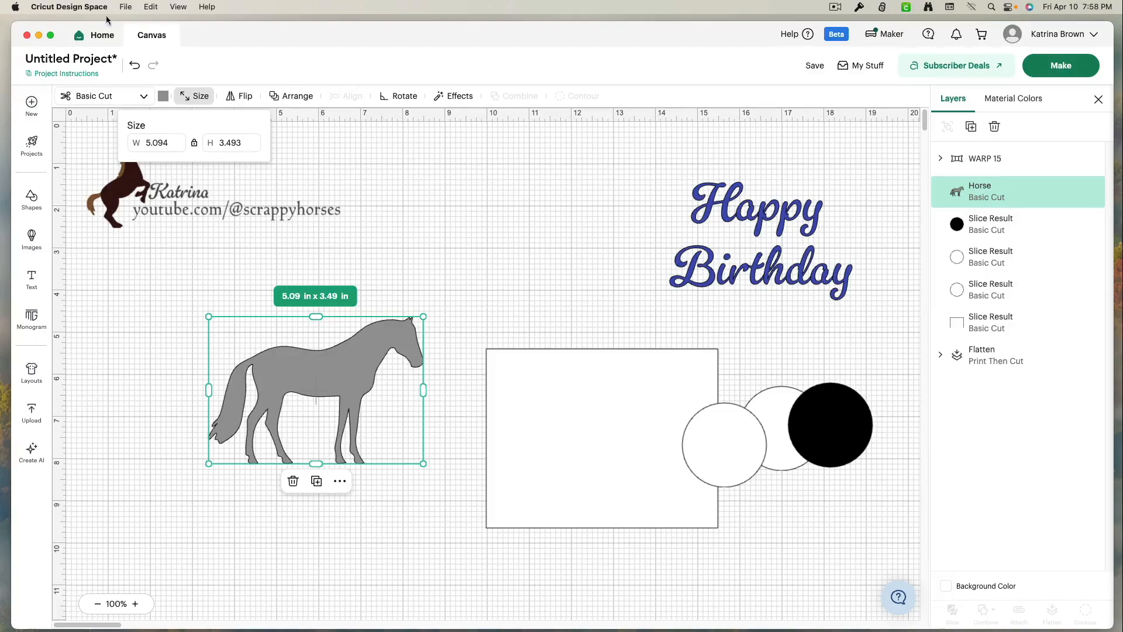
pyautogui.click(246, 101)
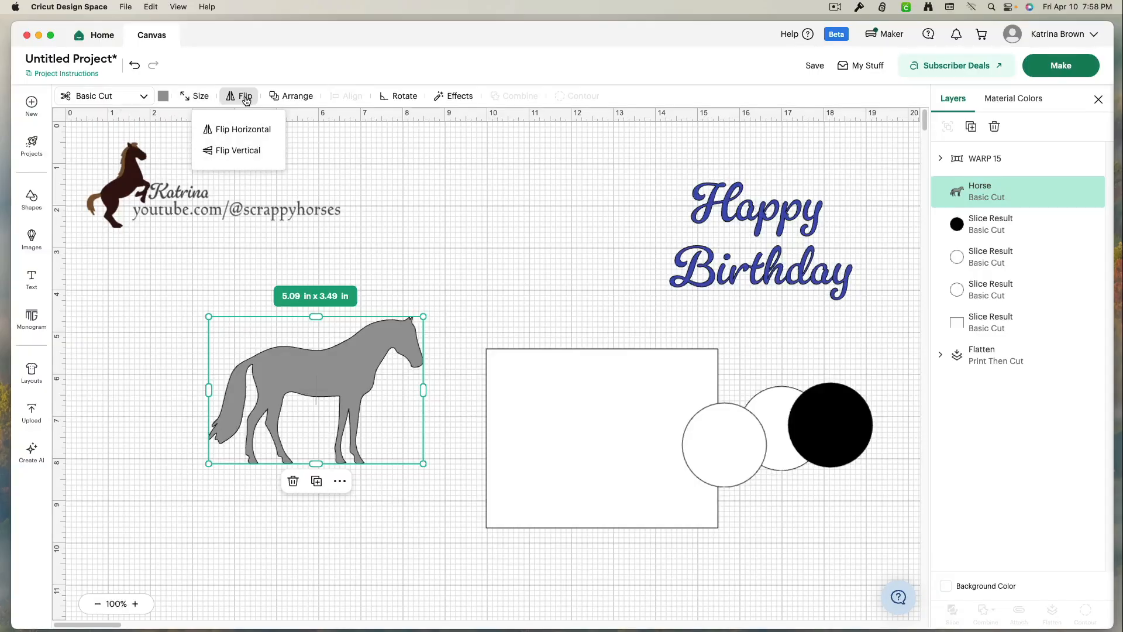
pyautogui.click(244, 130)
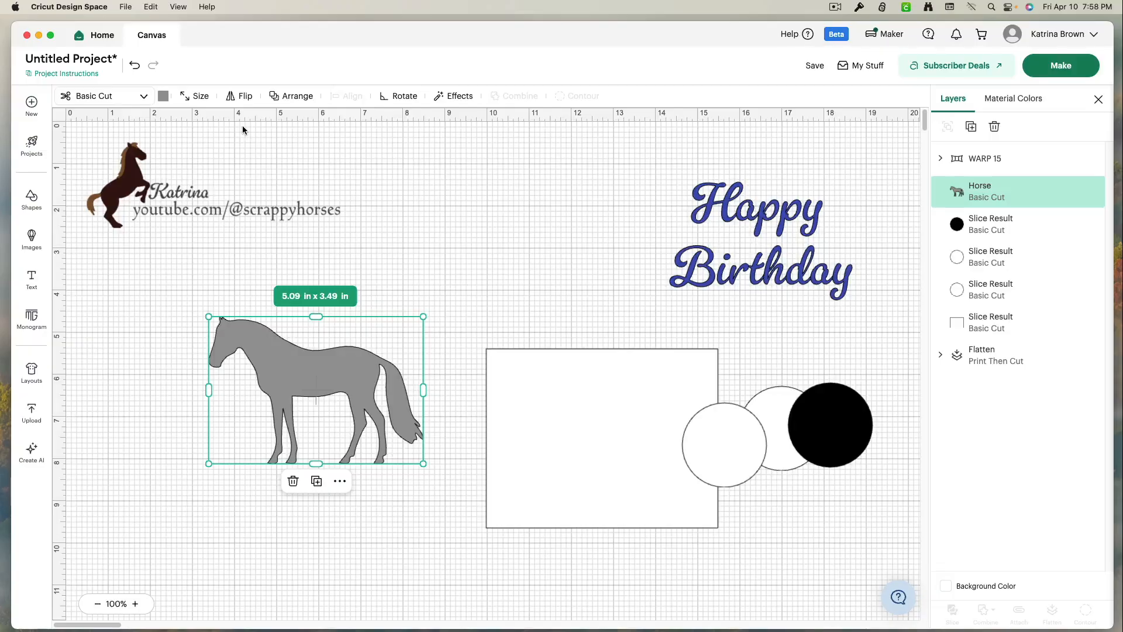
pyautogui.click(246, 99)
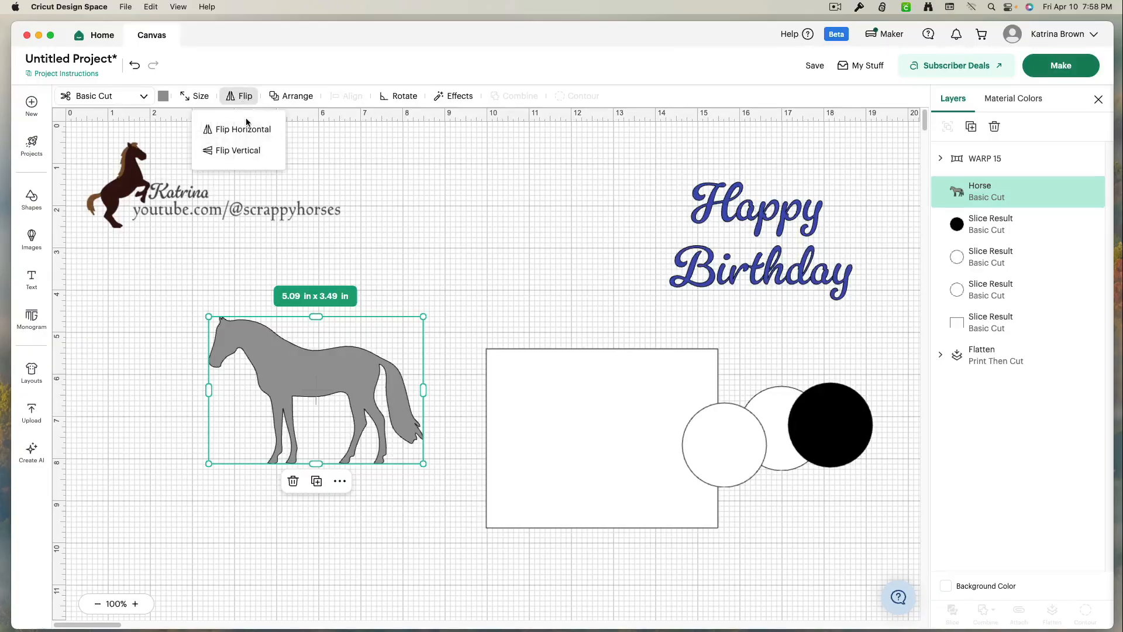
pyautogui.click(245, 126)
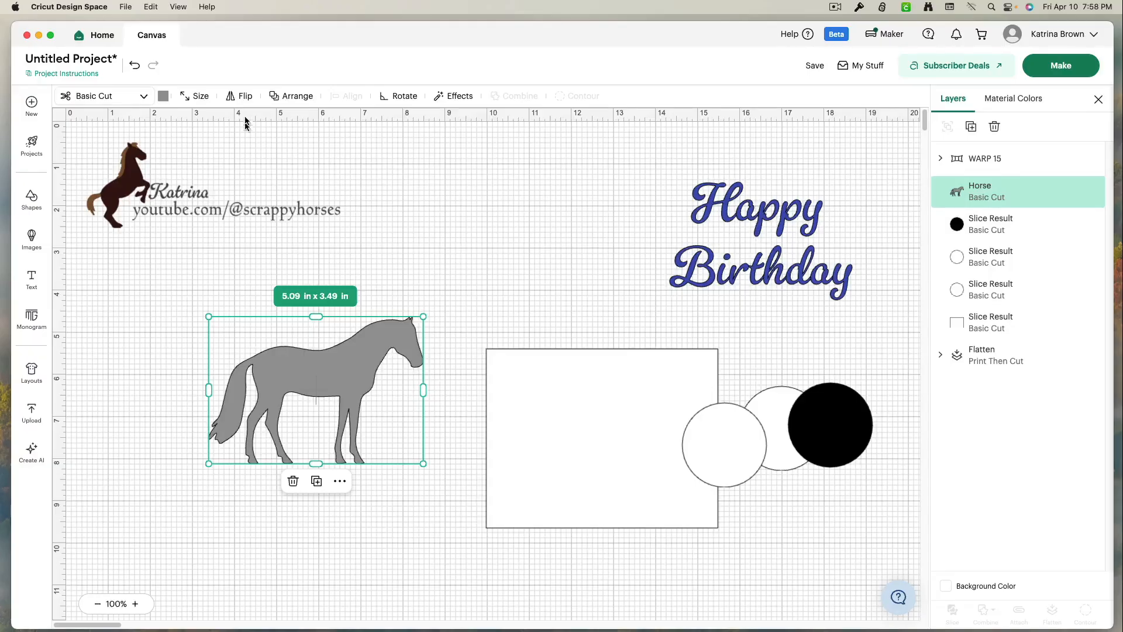
# Step: Flip the horse vertically, and undo that flip
pyautogui.click(246, 101)
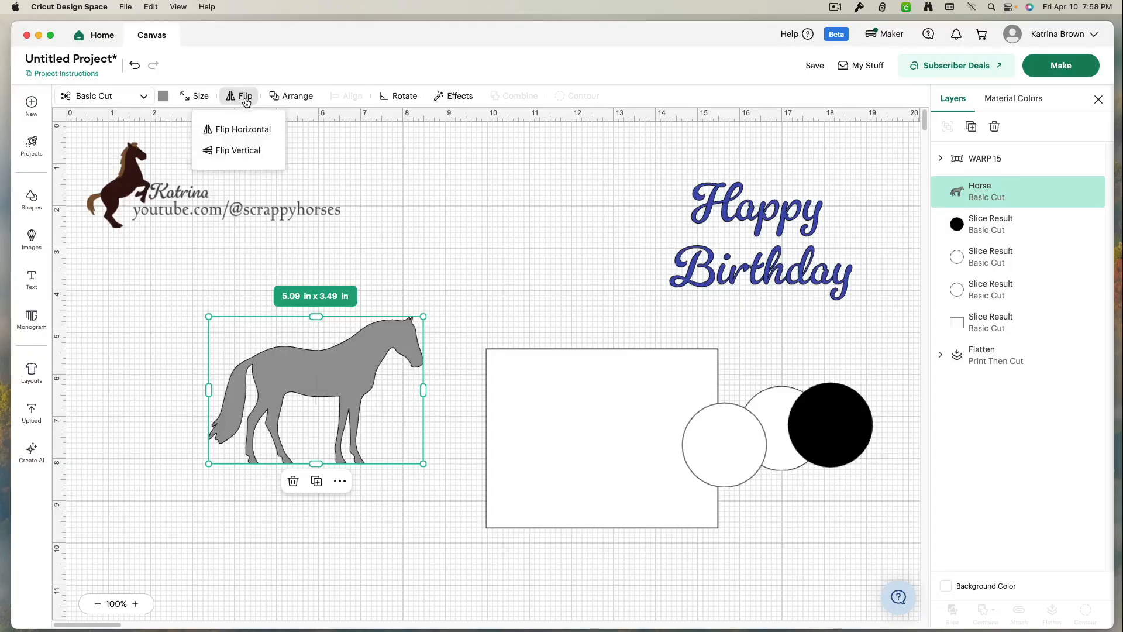
pyautogui.click(239, 144)
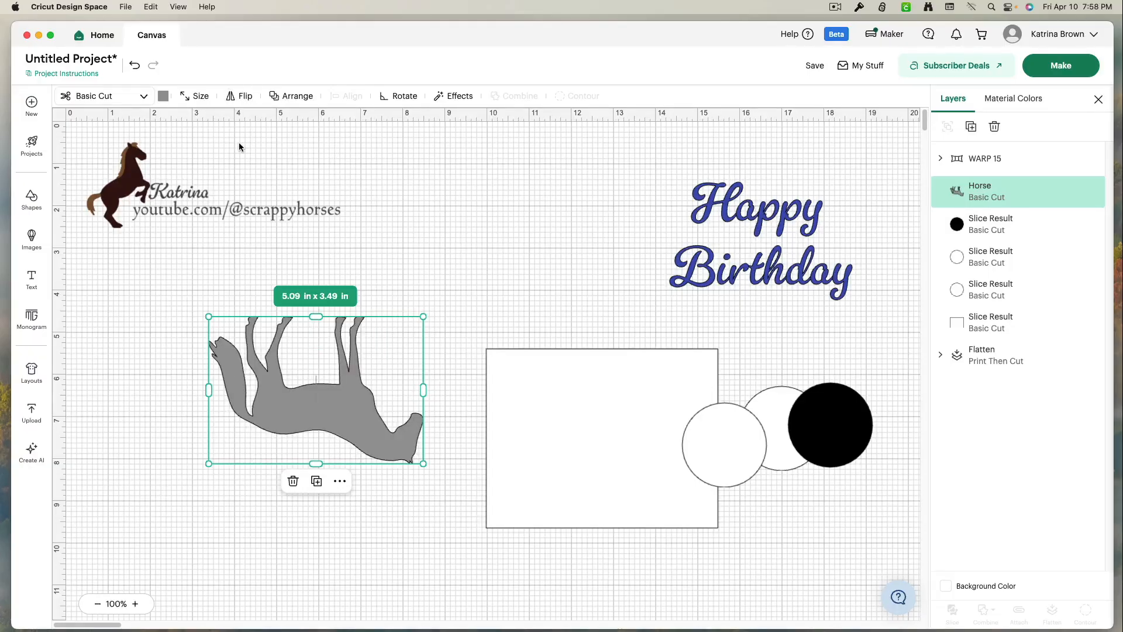
pyautogui.click(134, 65)
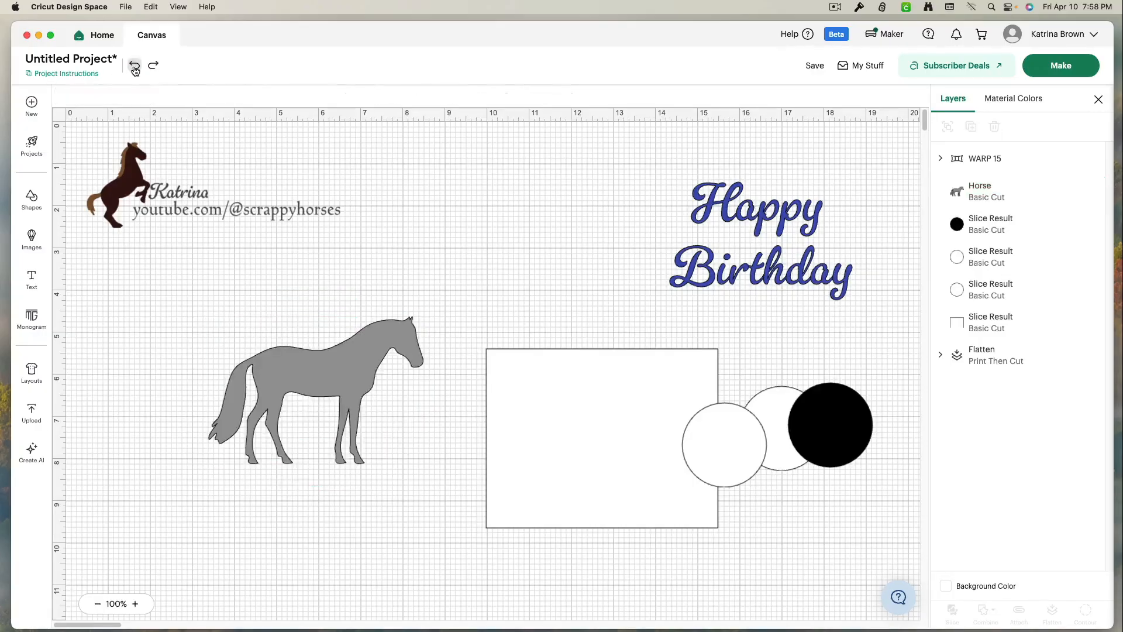
# Step: Bring the horse forward one layer above WARP 15, and send it backward one layer again
pyautogui.click(342, 391)
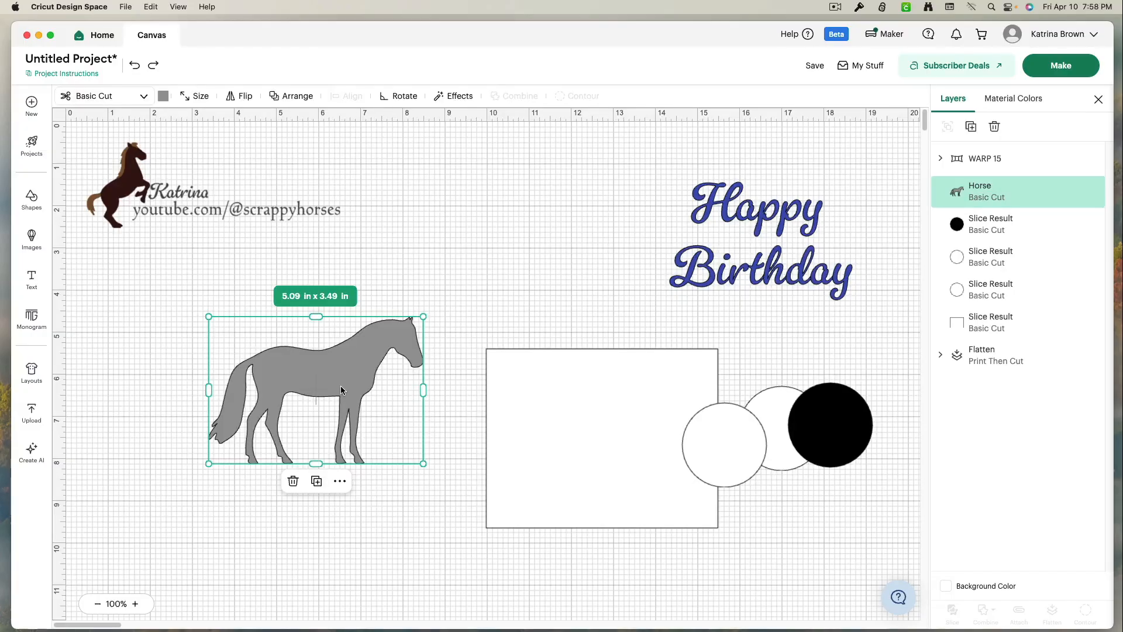
pyautogui.click(295, 97)
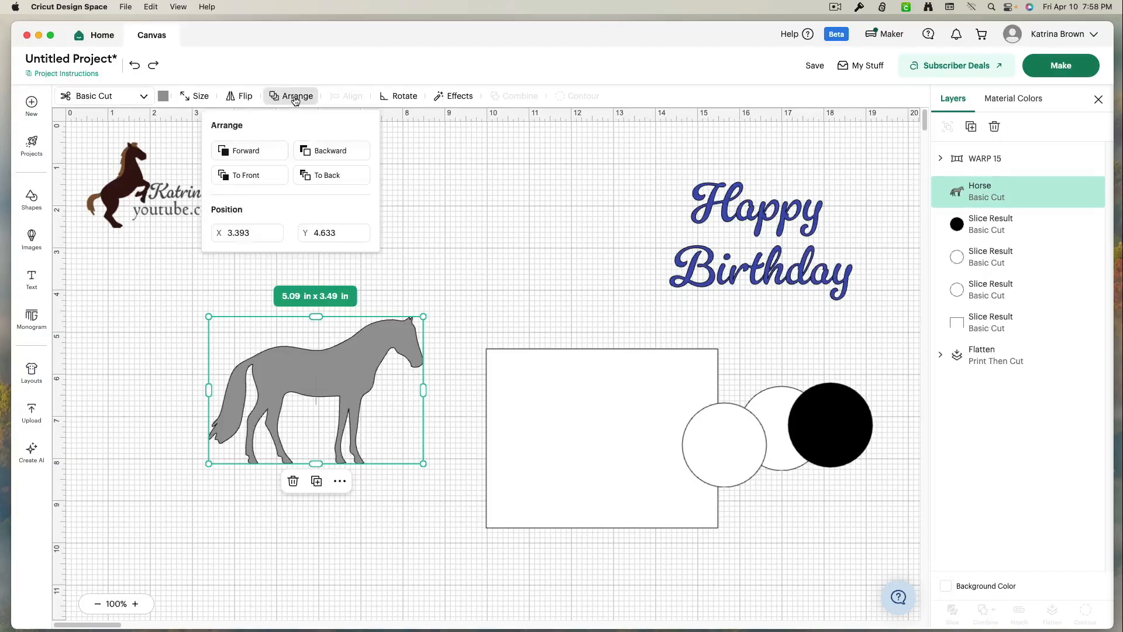
pyautogui.click(262, 152)
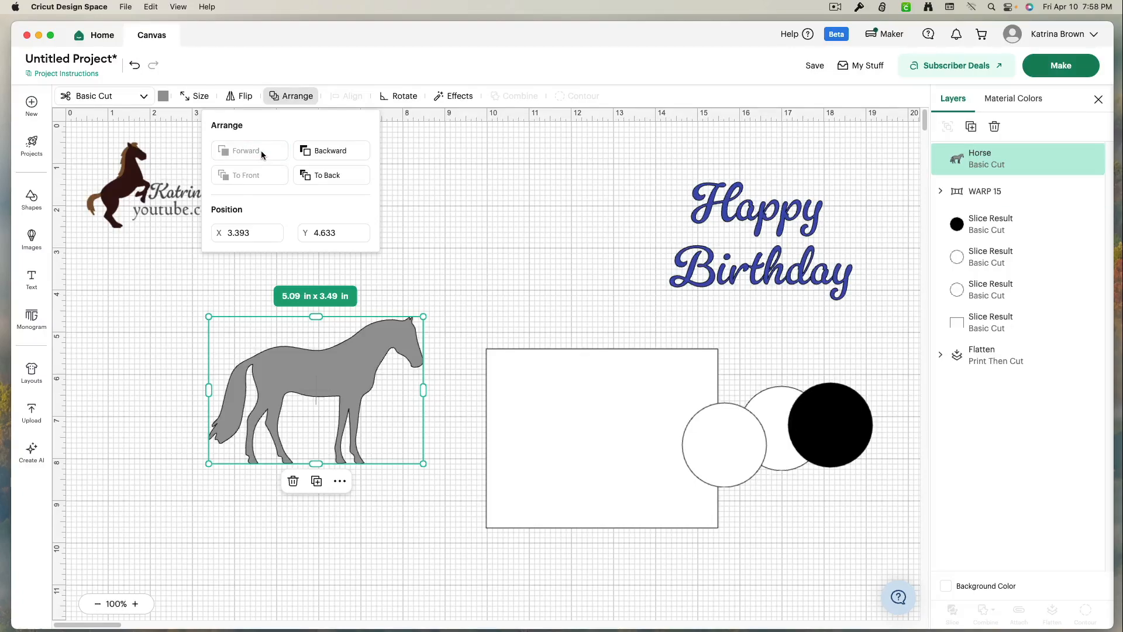
pyautogui.click(320, 157)
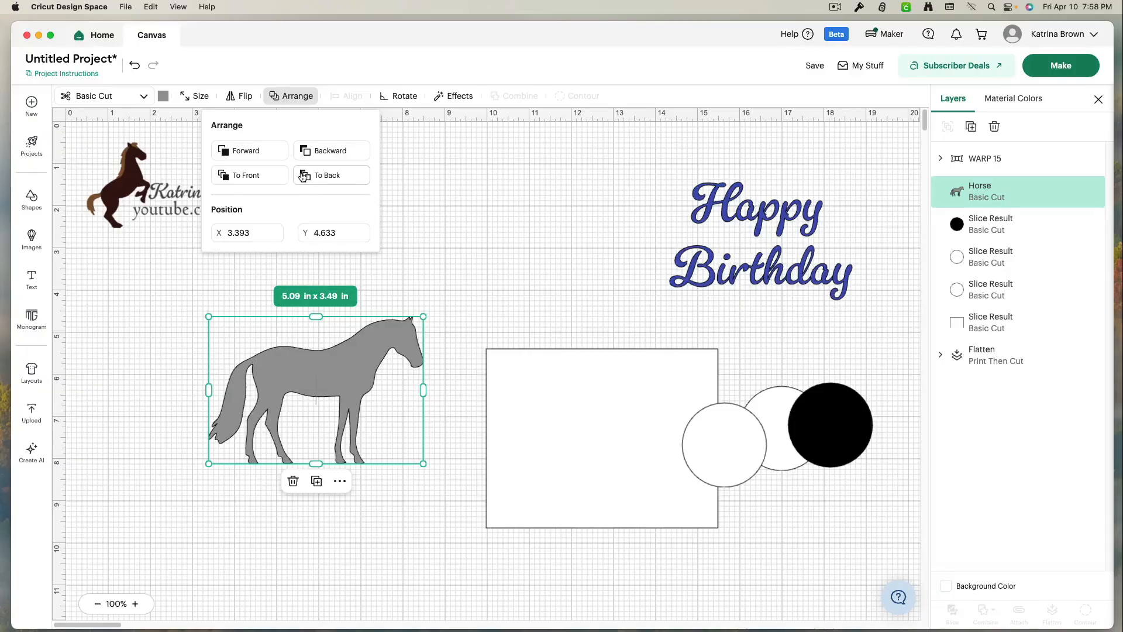
pyautogui.click(409, 286)
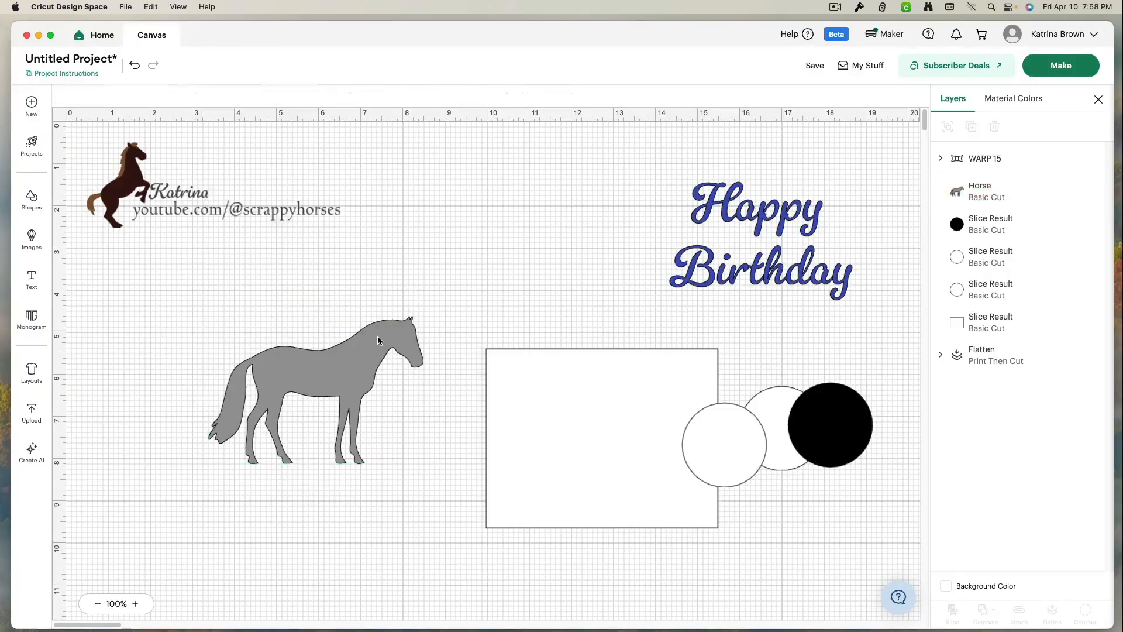
pyautogui.rightClick(361, 354)
pyautogui.moveTo(399, 512)
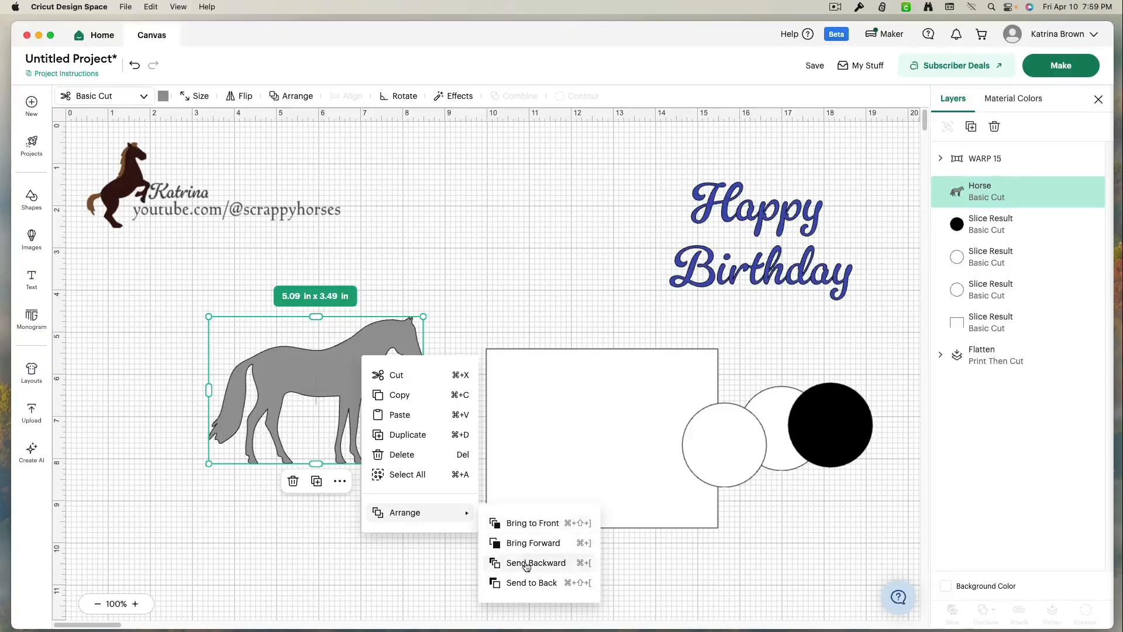
# Step: Place the horse on the white rectangle with the black circle behind its belly, and move the front white circle over the other one
pyautogui.click(409, 338)
pyautogui.moveTo(409, 338); pyautogui.dragTo(698, 385)
pyautogui.moveTo(807, 431); pyautogui.dragTo(585, 446)
pyautogui.moveTo(718, 454); pyautogui.dragTo(787, 458)
# Step: Bring the black circle to the front, and reorder its layer beneath the horse and the first white circle
pyautogui.click(591, 470)
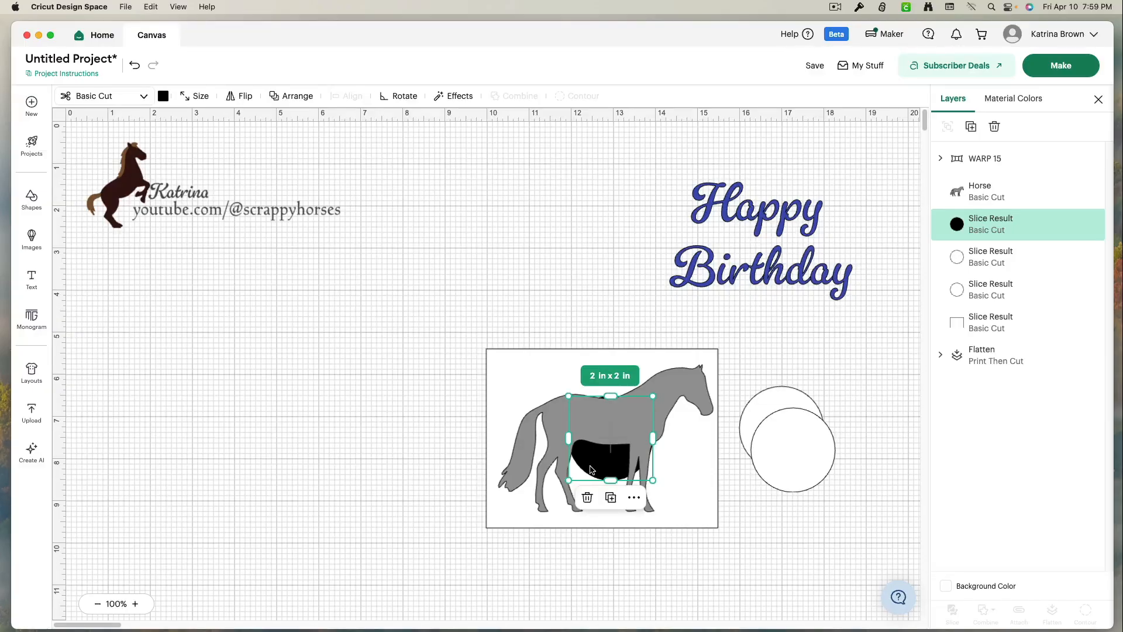
pyautogui.click(298, 96)
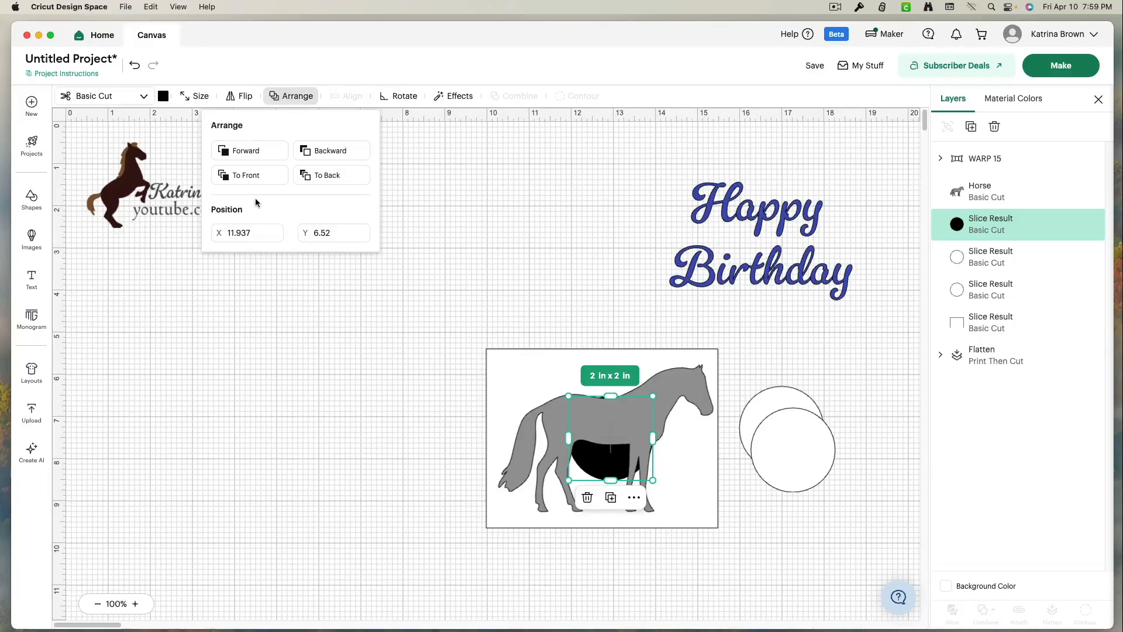
pyautogui.click(258, 176)
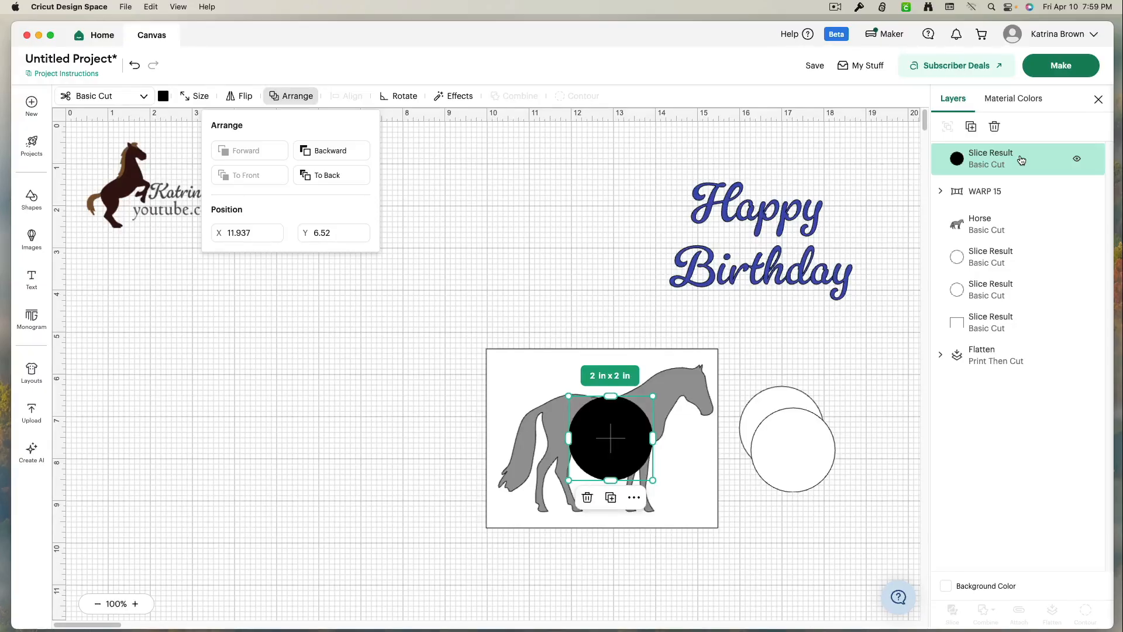
pyautogui.moveTo(1021, 160); pyautogui.dragTo(1003, 268)
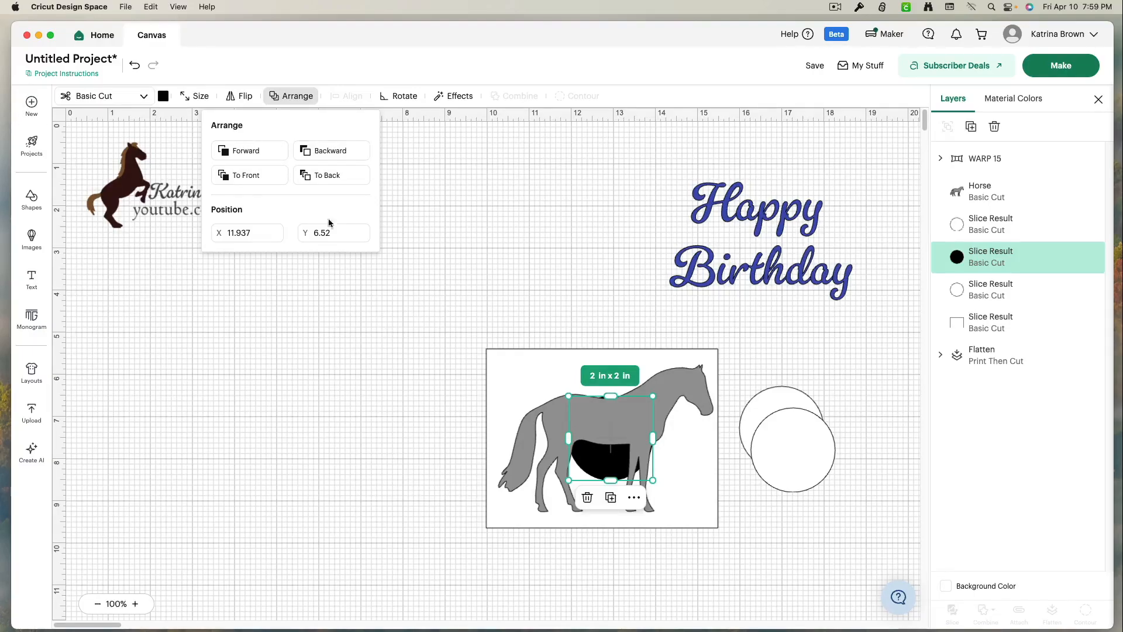
# Step: Move the black circle off the horse into the empty space above the white rectangle
pyautogui.click(626, 308)
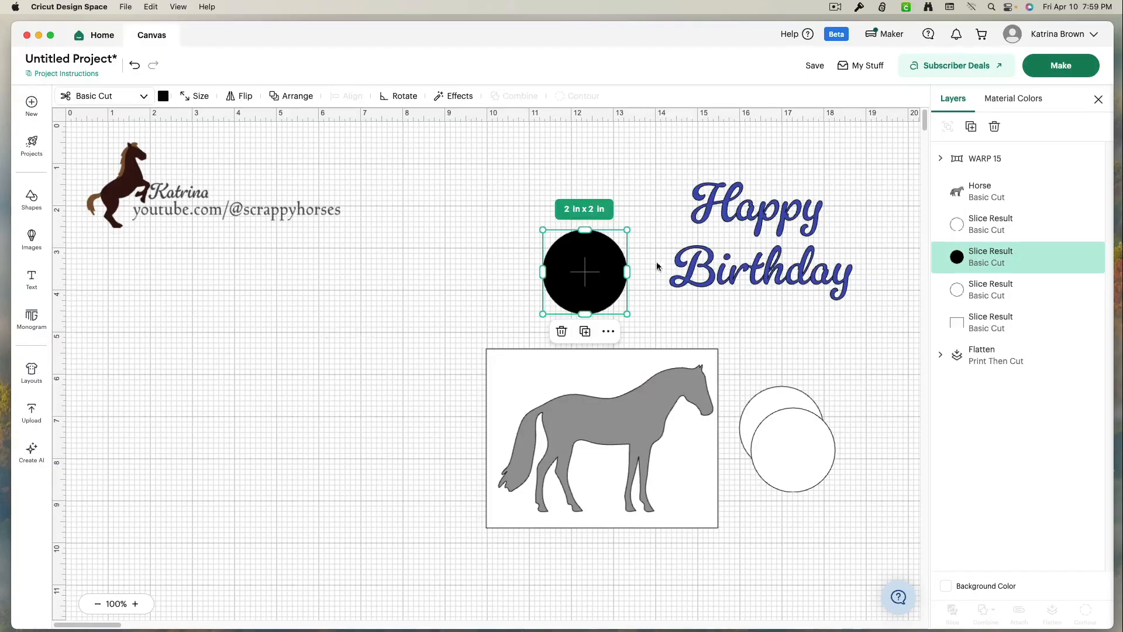
pyautogui.rightClick(603, 273)
pyautogui.moveTo(643, 427)
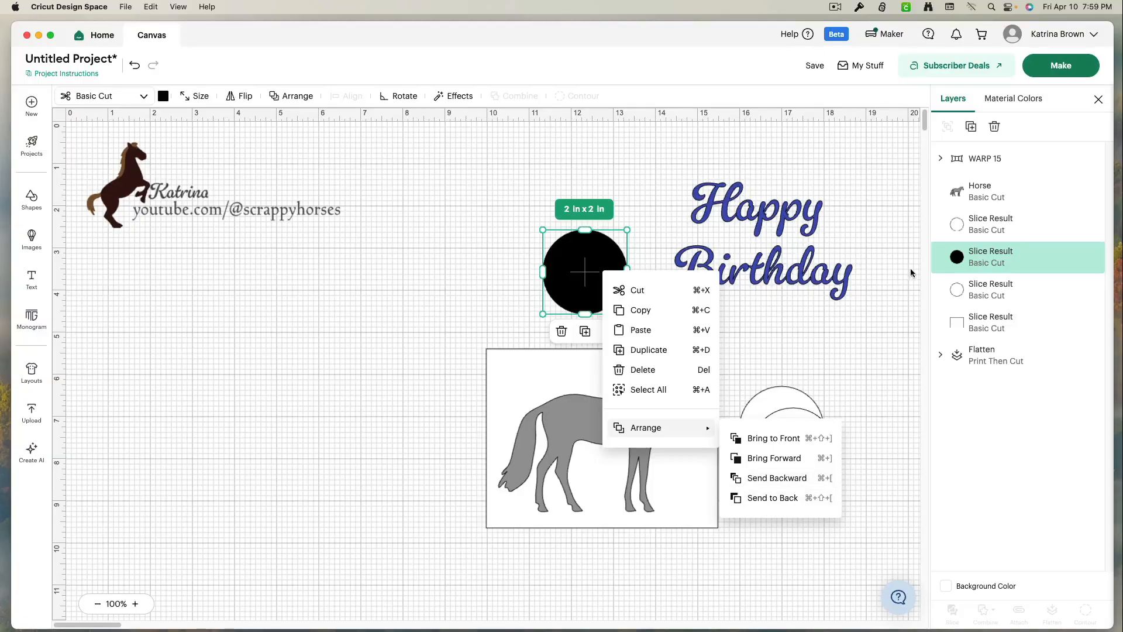
pyautogui.moveTo(965, 259)
pyautogui.mouseDown()
pyautogui.moveTo(981, 406)
pyautogui.moveTo(967, 241)
pyautogui.mouseUp()
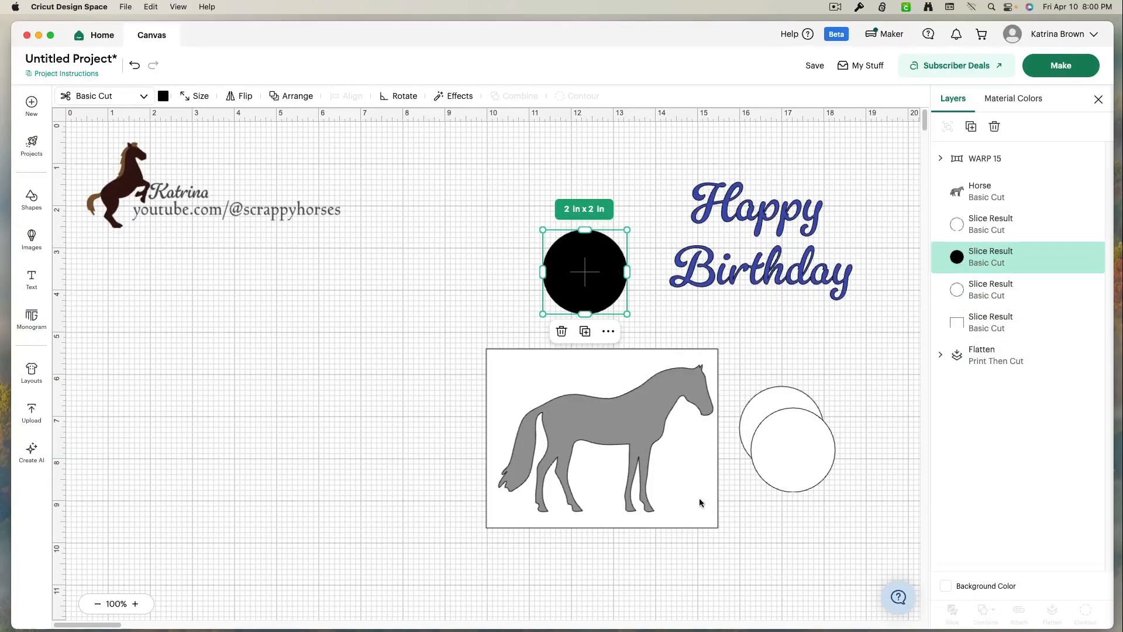
# Step: Apply a narrow outward offset with rounded corners around the gray horse, setting its distance freehand
pyautogui.click(634, 434)
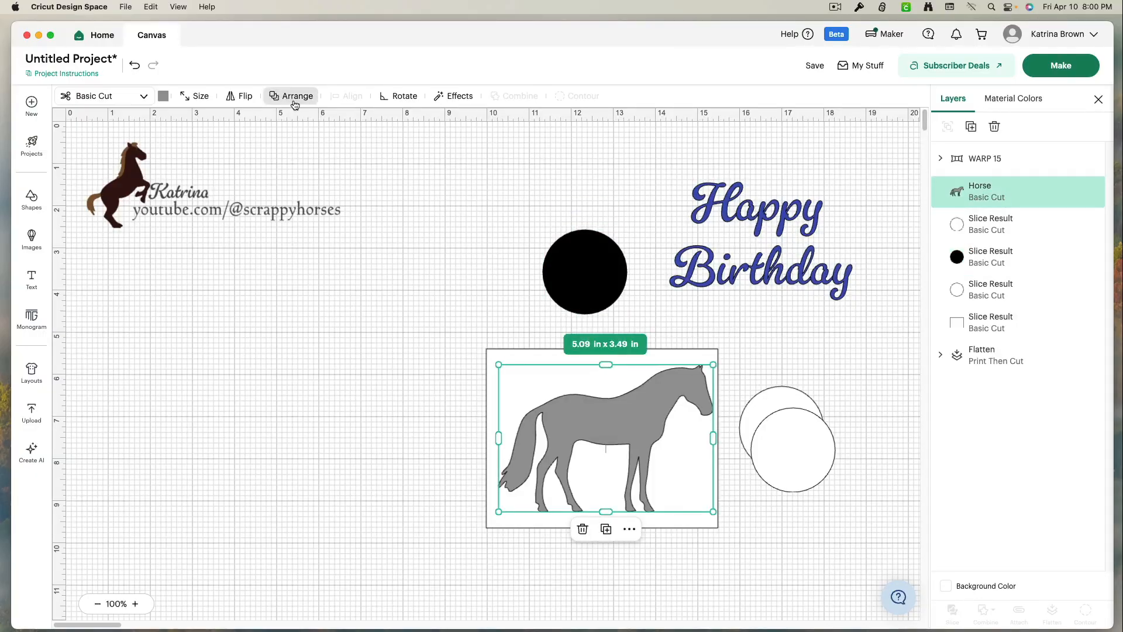
pyautogui.click(391, 97)
pyautogui.moveTo(372, 154)
pyautogui.mouseDown()
pyautogui.moveTo(390, 152)
pyautogui.moveTo(369, 152)
pyautogui.mouseUp()
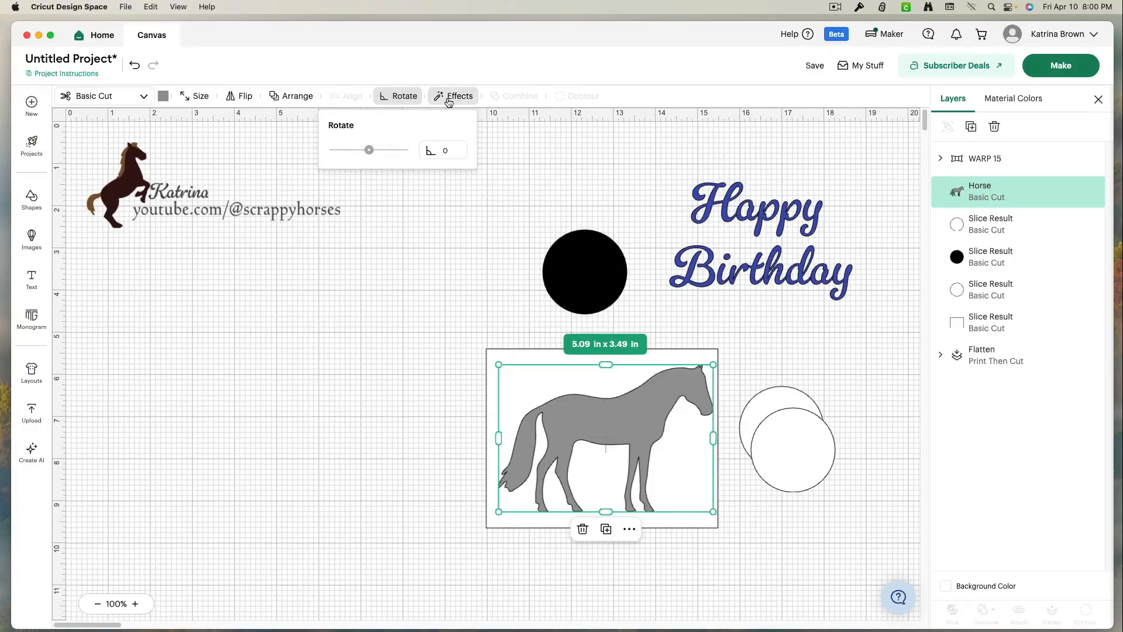
pyautogui.click(449, 99)
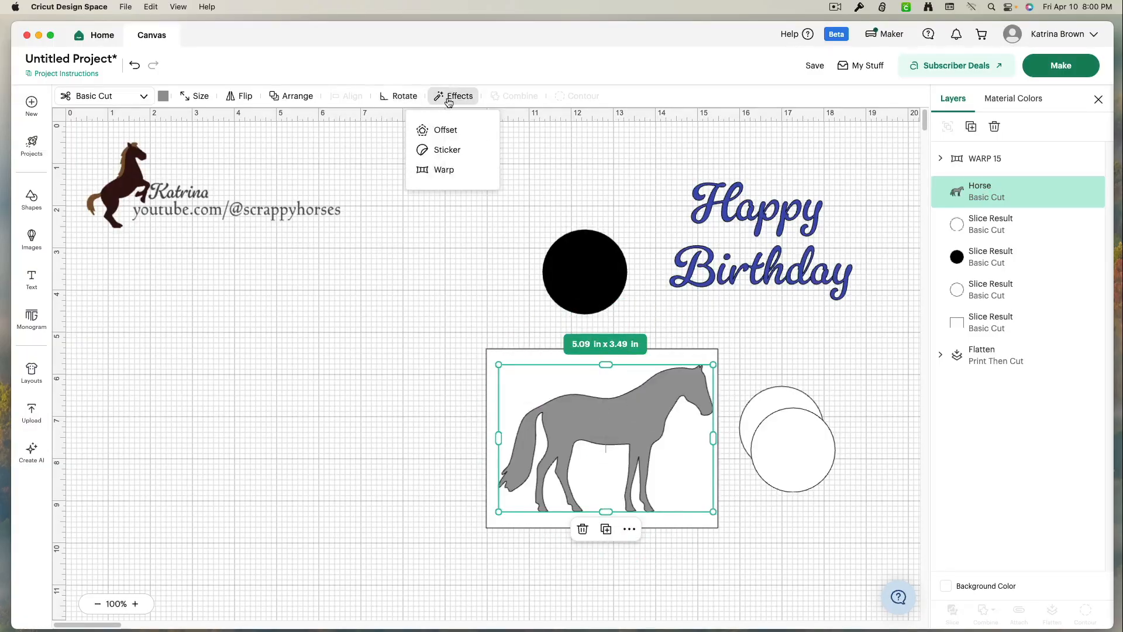
pyautogui.click(449, 131)
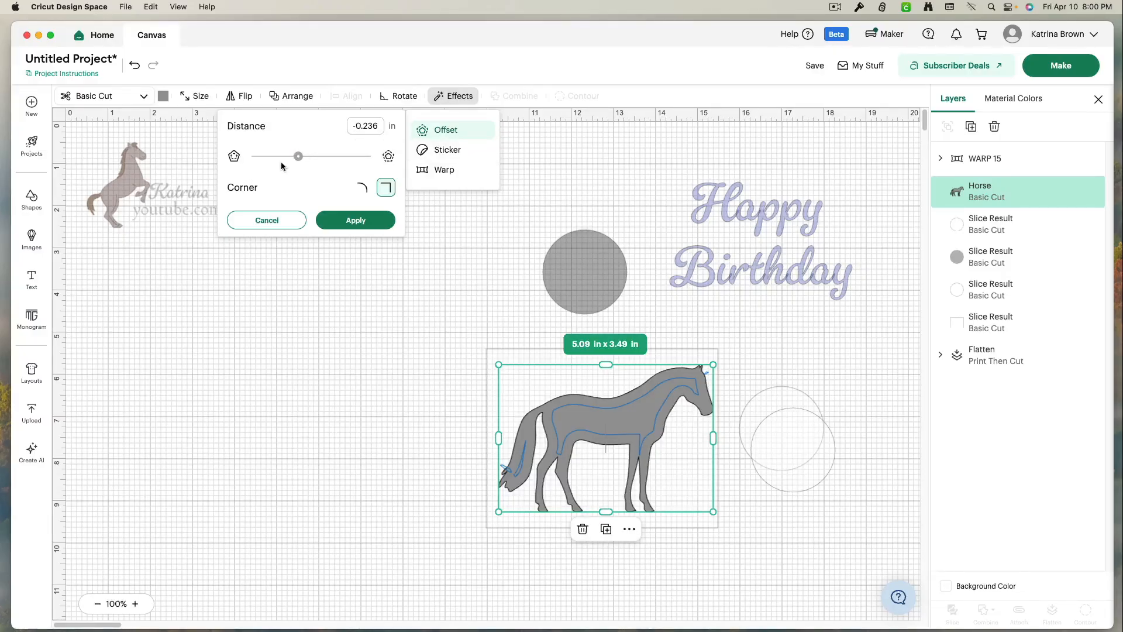
pyautogui.moveTo(298, 156); pyautogui.dragTo(318, 159)
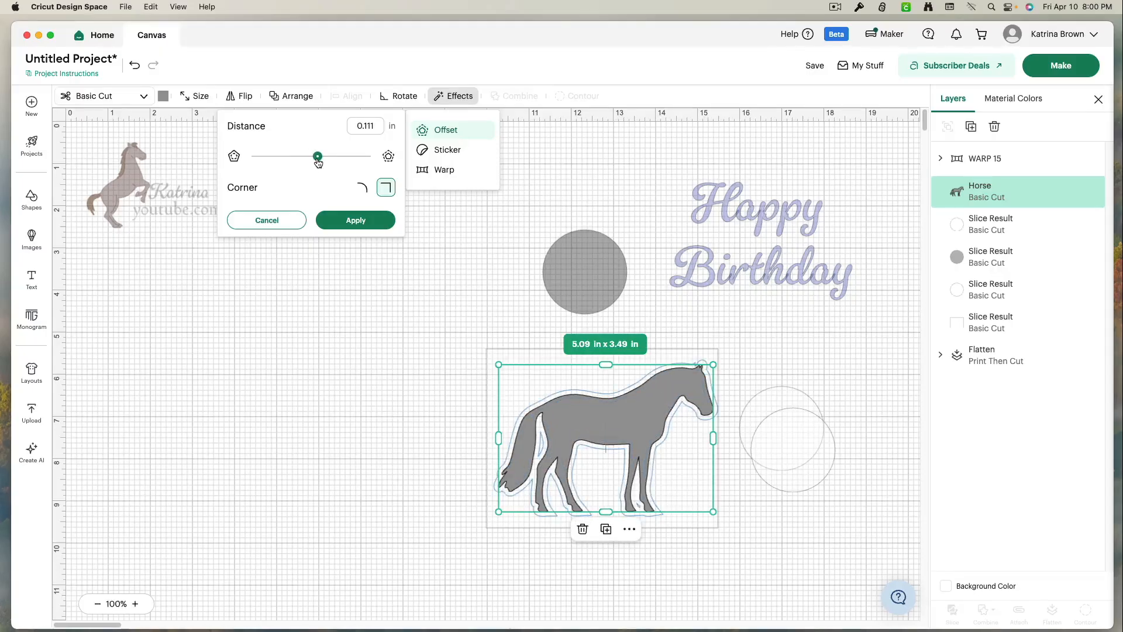
pyautogui.moveTo(318, 159); pyautogui.dragTo(315, 193)
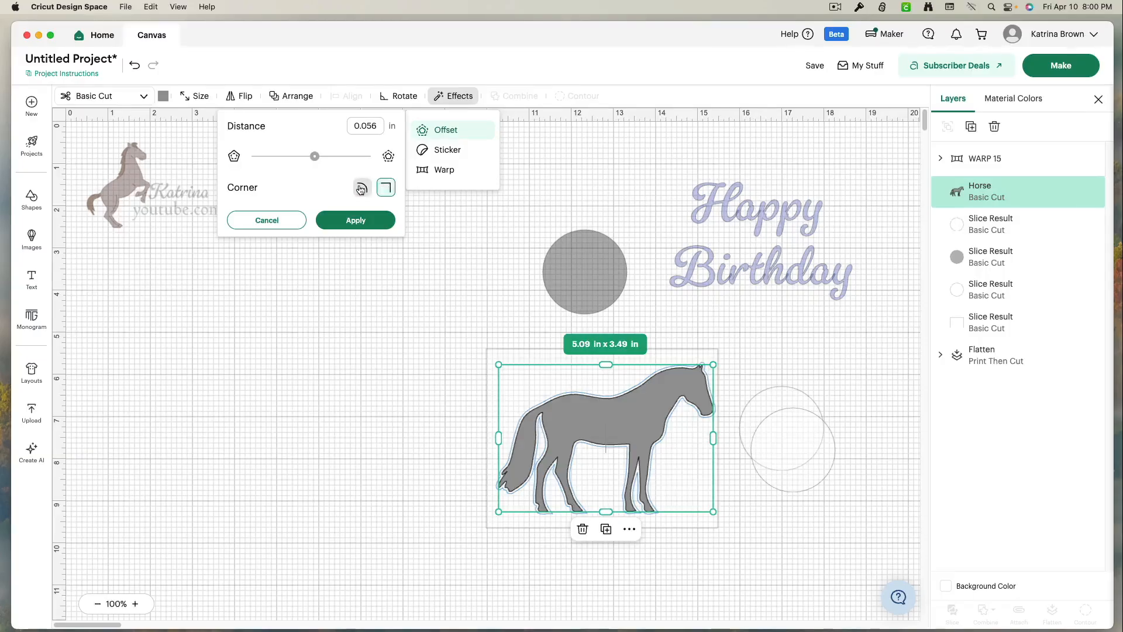
pyautogui.click(362, 188)
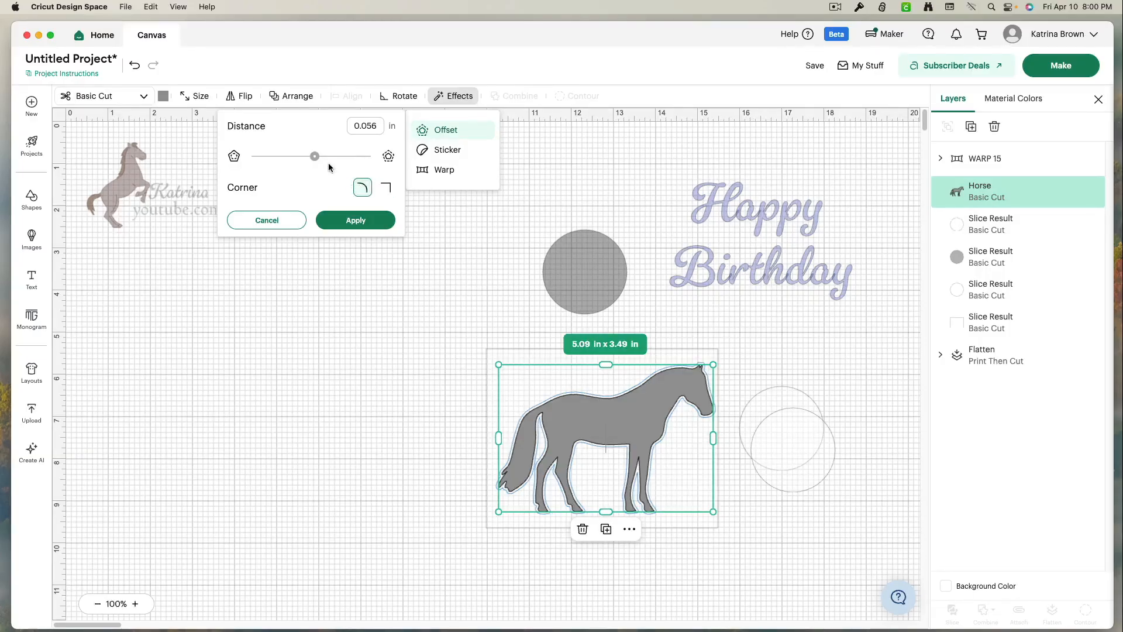
pyautogui.moveTo(321, 157); pyautogui.dragTo(323, 157)
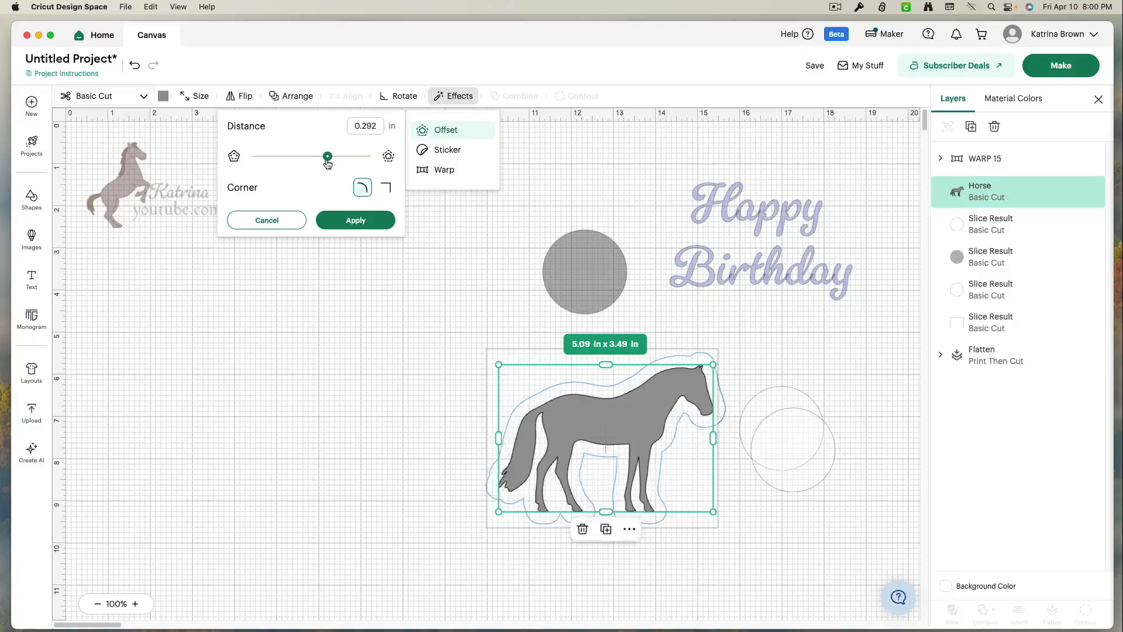
pyautogui.click(369, 222)
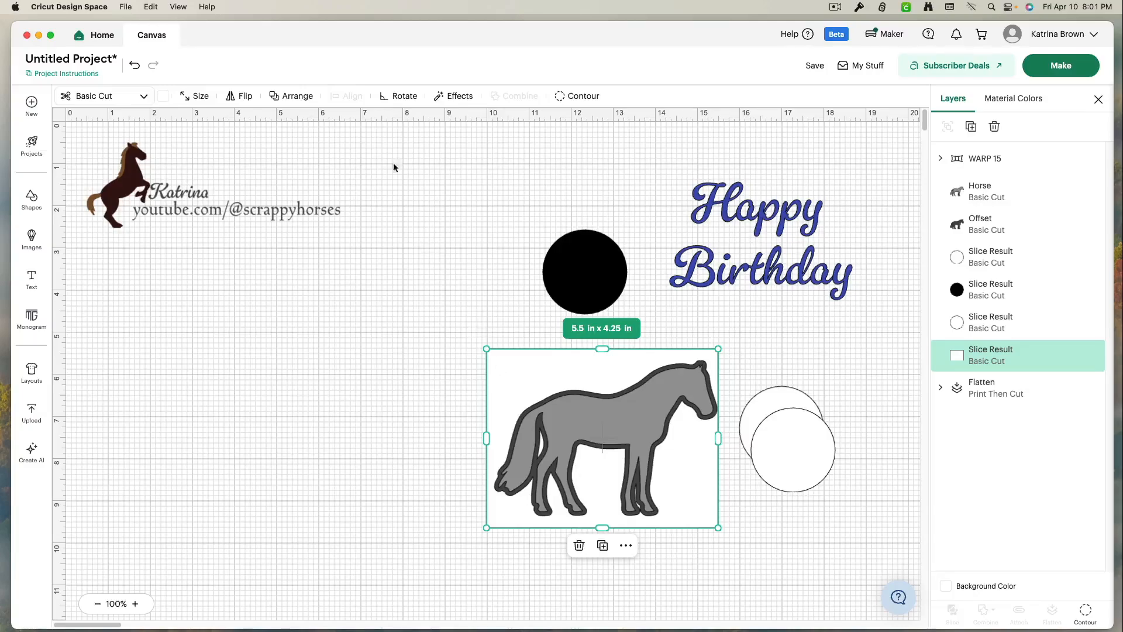
# Step: Apply an inward offset of about -0.528 in with square corners to the white rectangle behind the horse
pyautogui.click(444, 96)
pyautogui.click(446, 129)
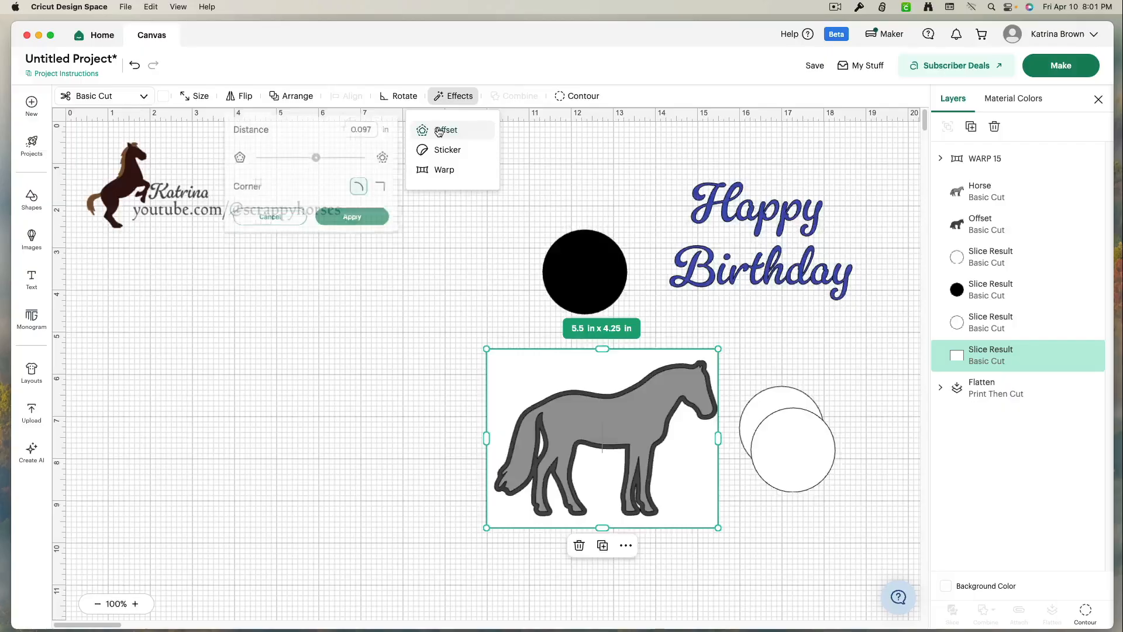
pyautogui.click(385, 187)
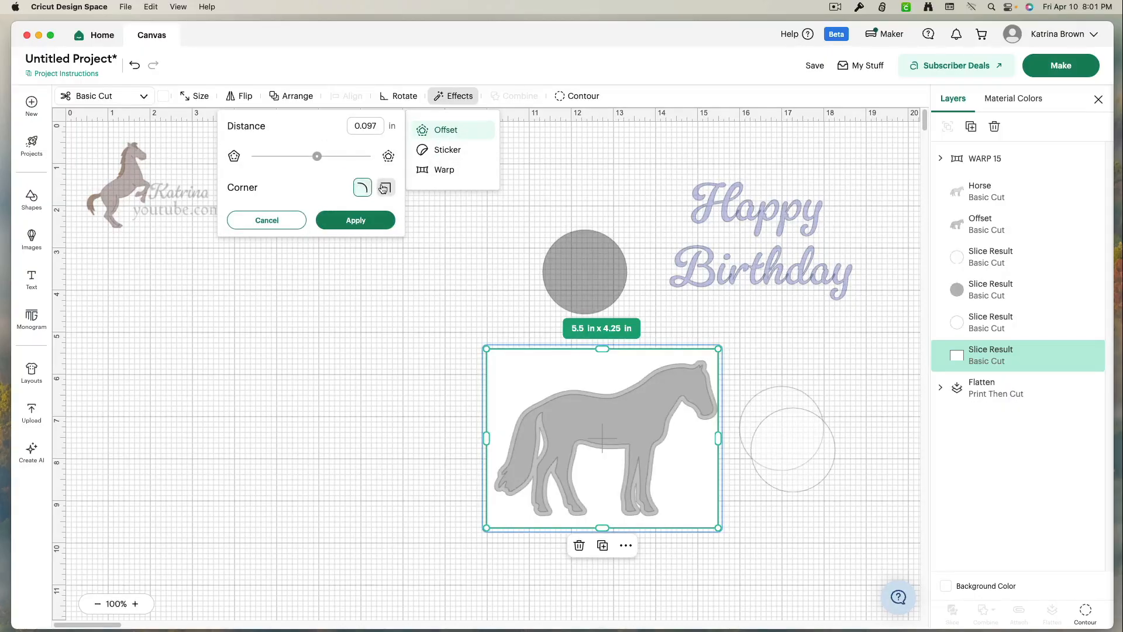
pyautogui.moveTo(316, 158); pyautogui.dragTo(283, 156)
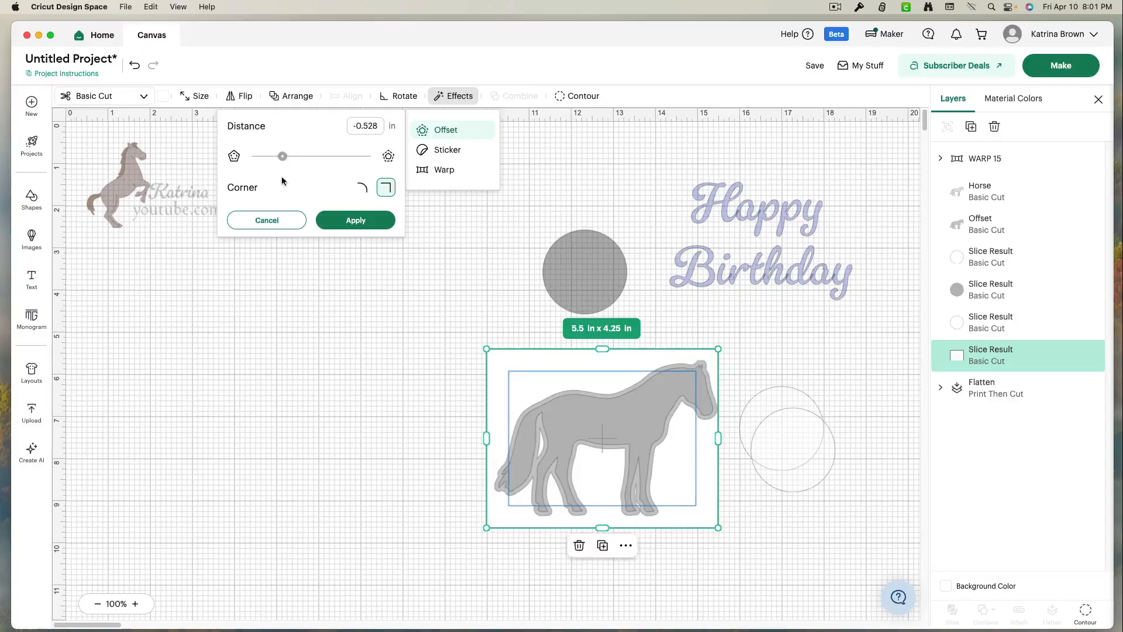
pyautogui.click(346, 217)
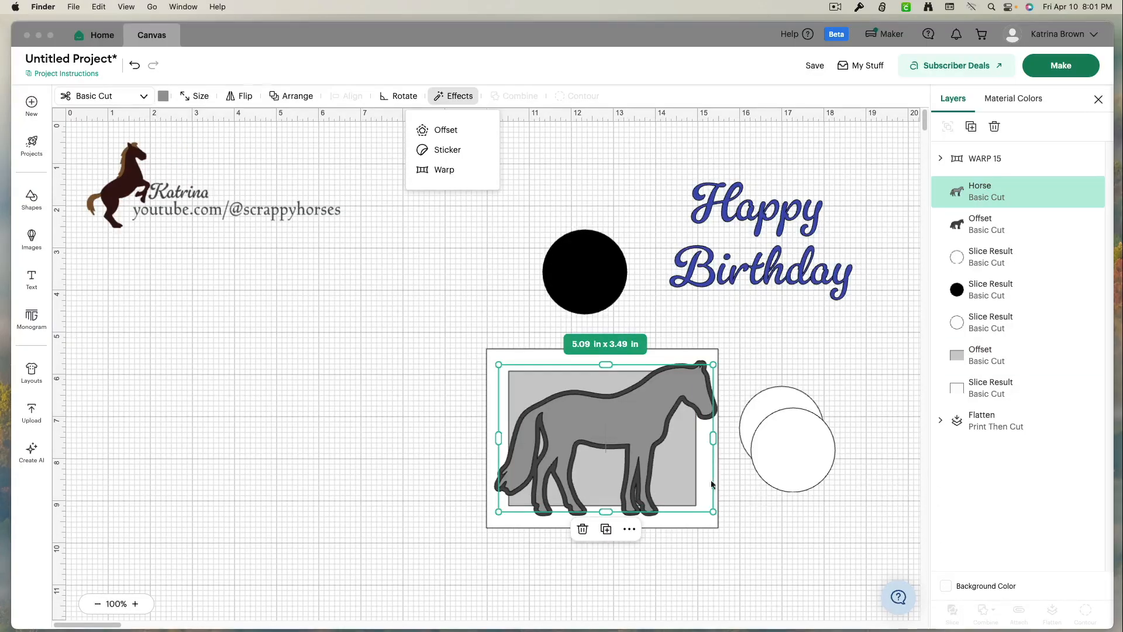
# Step: Move the gray horse into the empty space beside the white rectangle and turn it into a kiss-cut sticker
pyautogui.click(647, 430)
pyautogui.moveTo(579, 436); pyautogui.dragTo(317, 412)
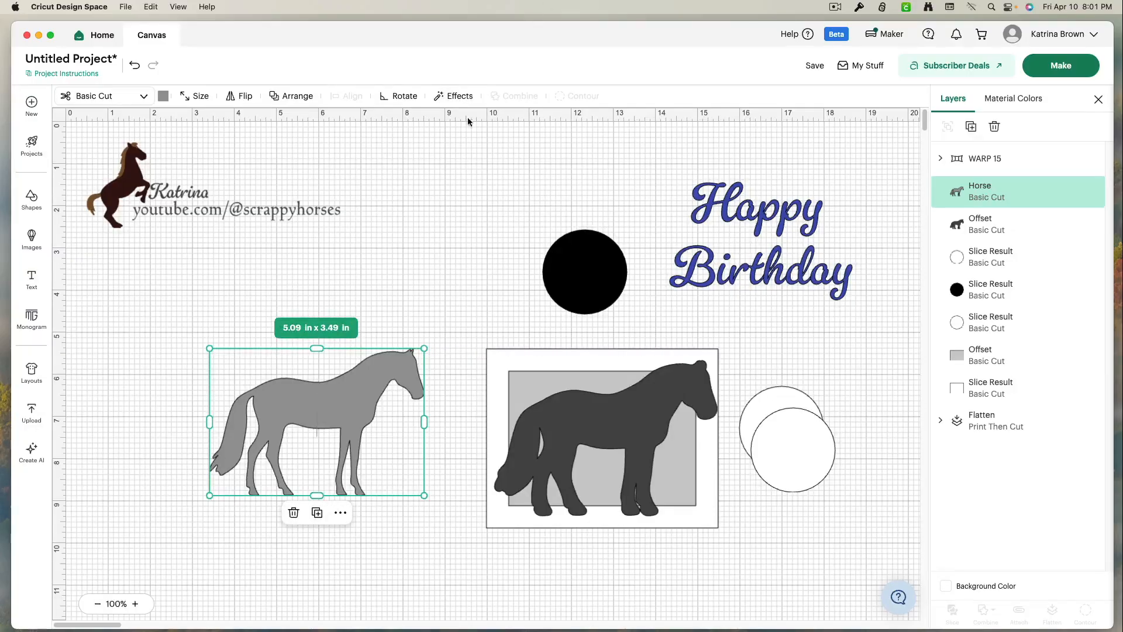
pyautogui.click(453, 96)
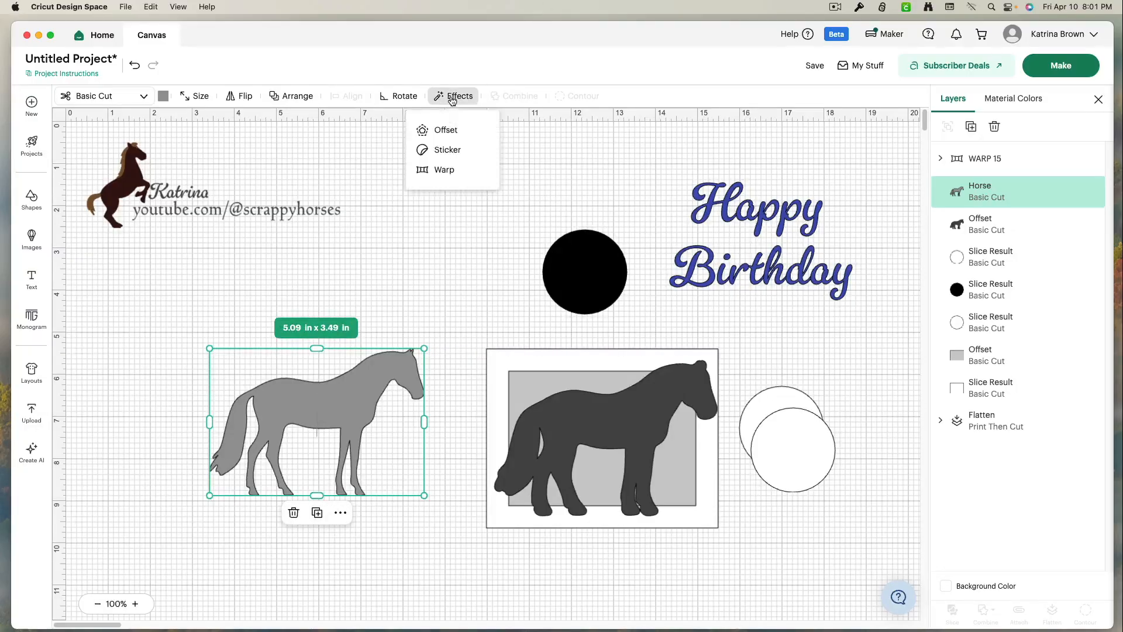
pyautogui.click(446, 150)
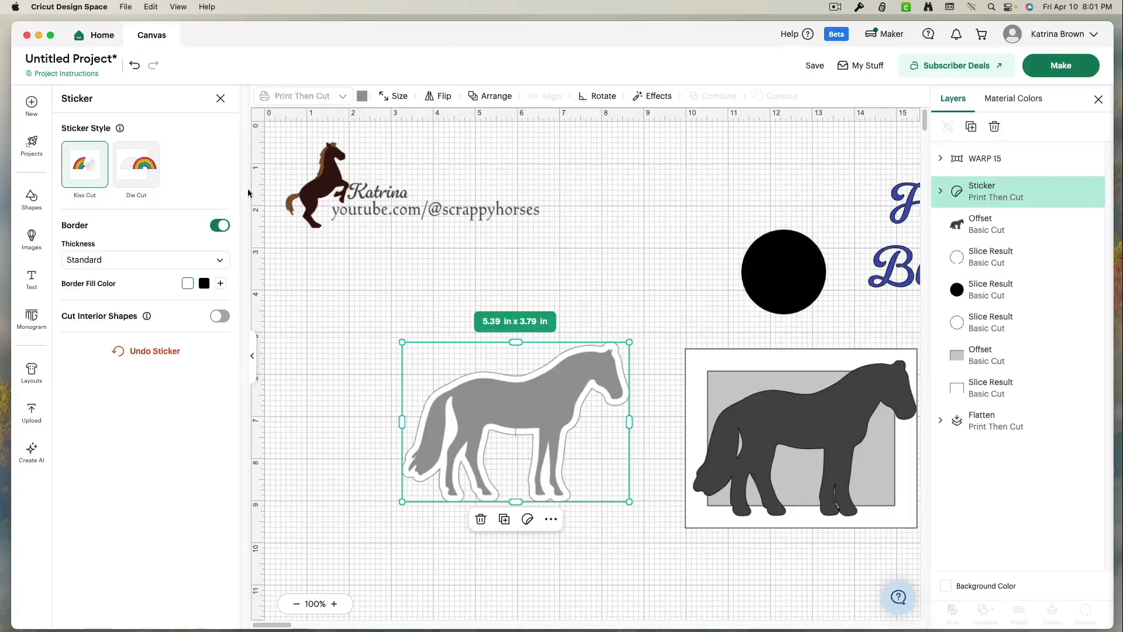
# Step: Try the Wide and Custom border thicknesses on the horse sticker, narrowing the custom border freehand
pyautogui.click(151, 261)
pyautogui.click(109, 328)
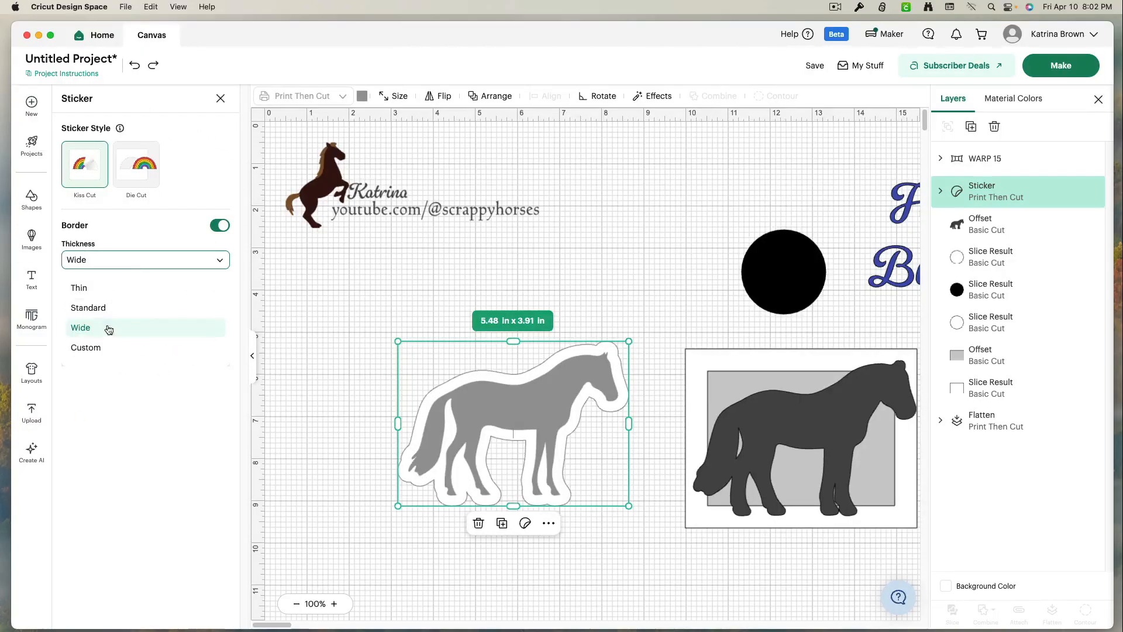
pyautogui.click(94, 349)
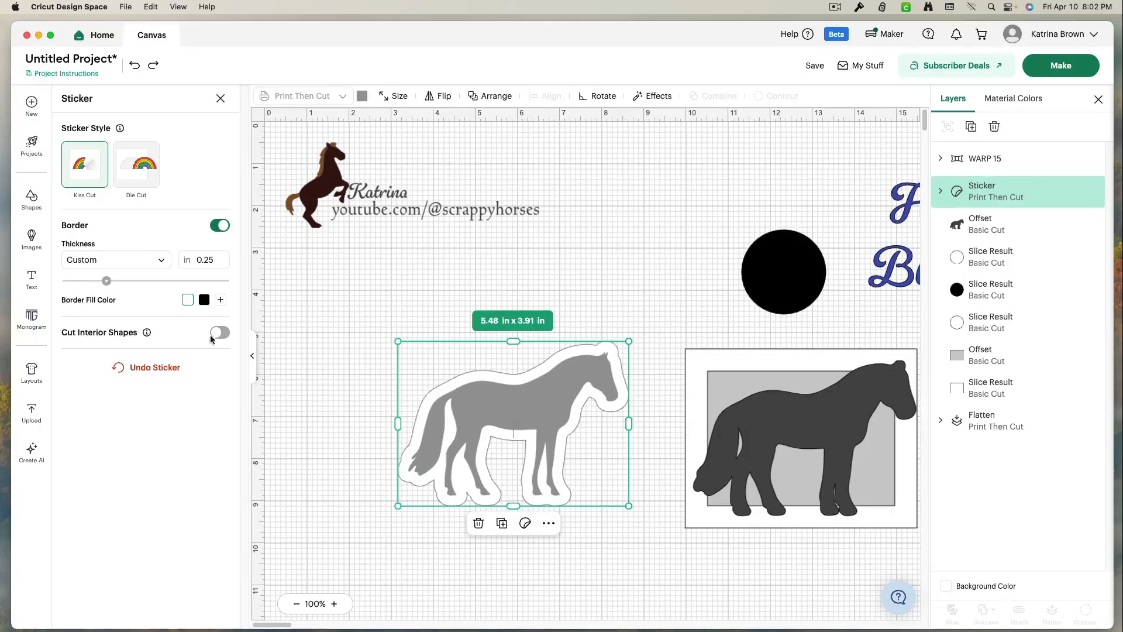
pyautogui.moveTo(105, 282); pyautogui.dragTo(95, 291)
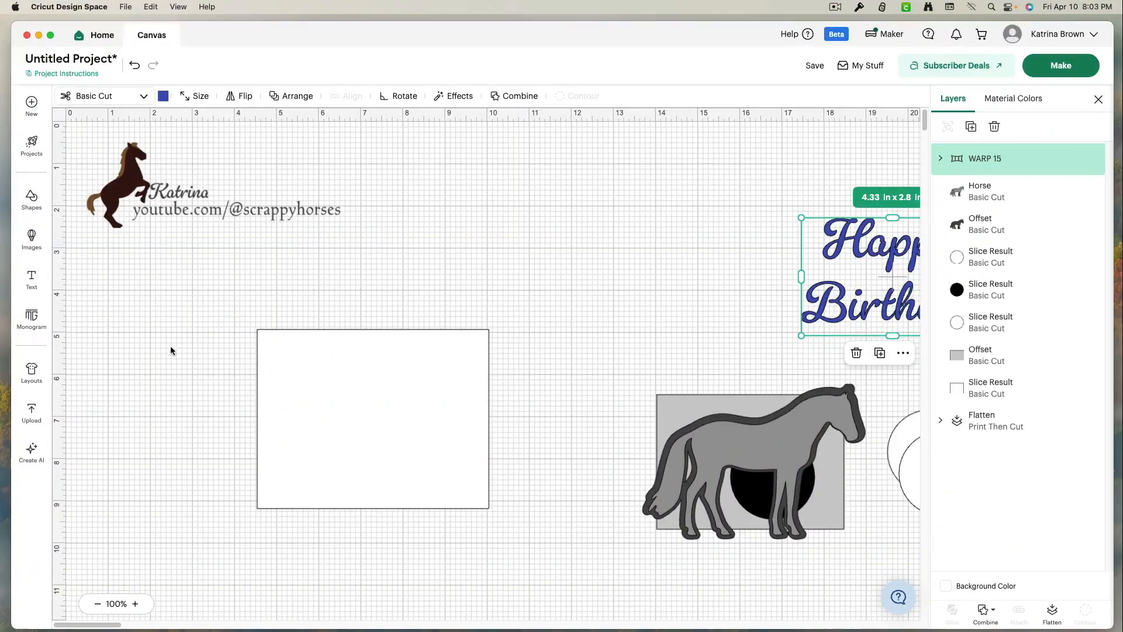
# Step: Add a text object in the empty space above the gray horse, reading "Happy Birthday" on two lines
pyautogui.click(32, 279)
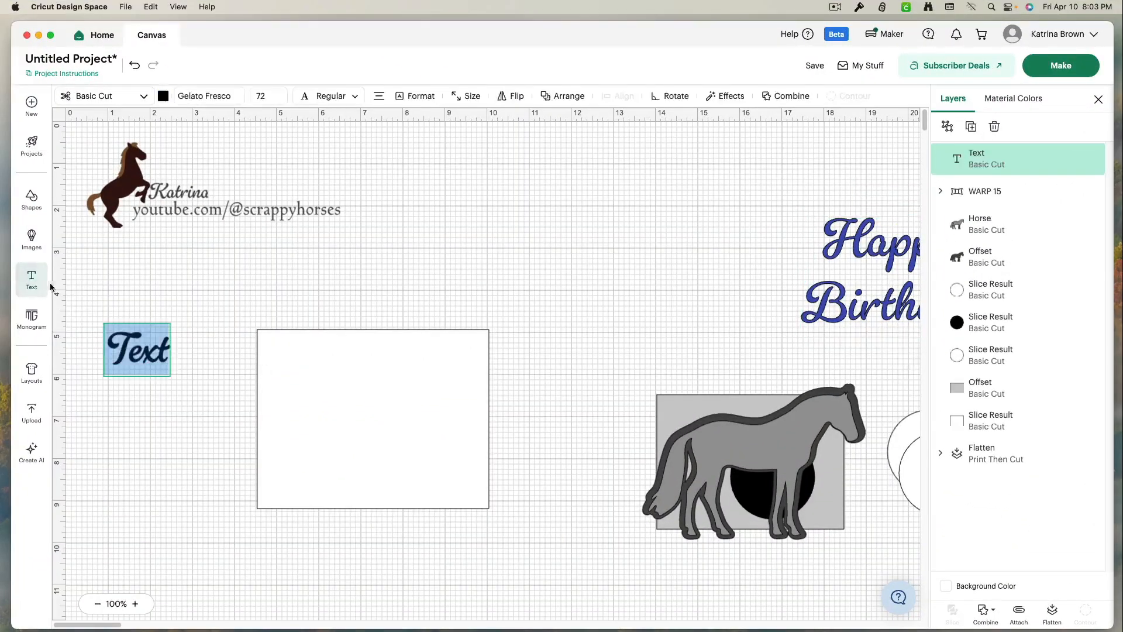
pyautogui.moveTo(938, 163); pyautogui.dragTo(647, 202)
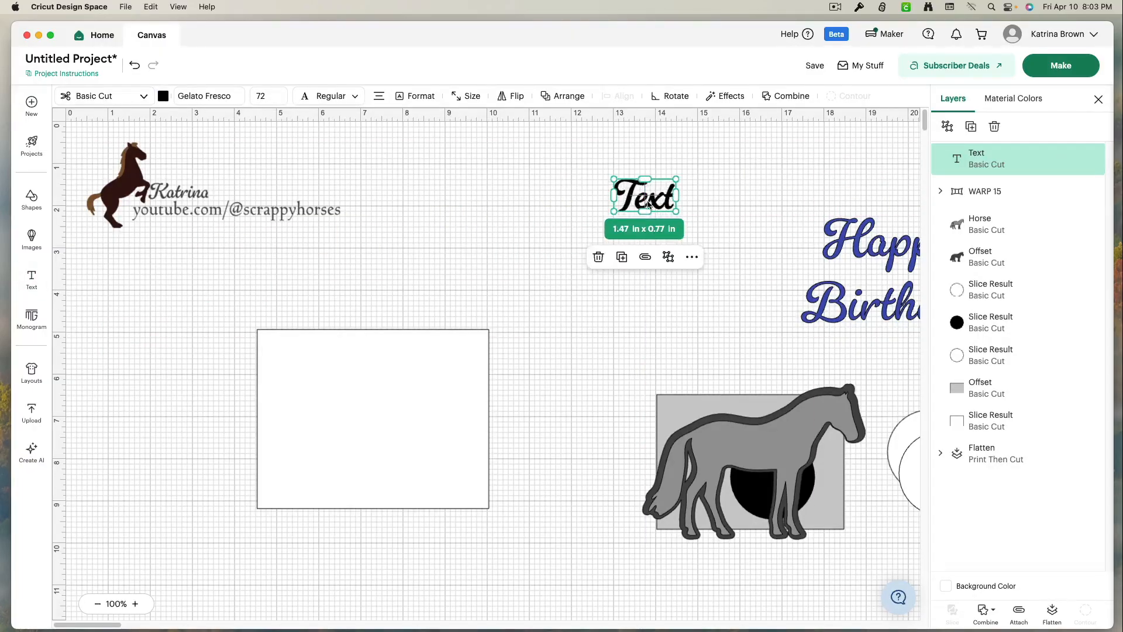
pyautogui.doubleClick(648, 205)
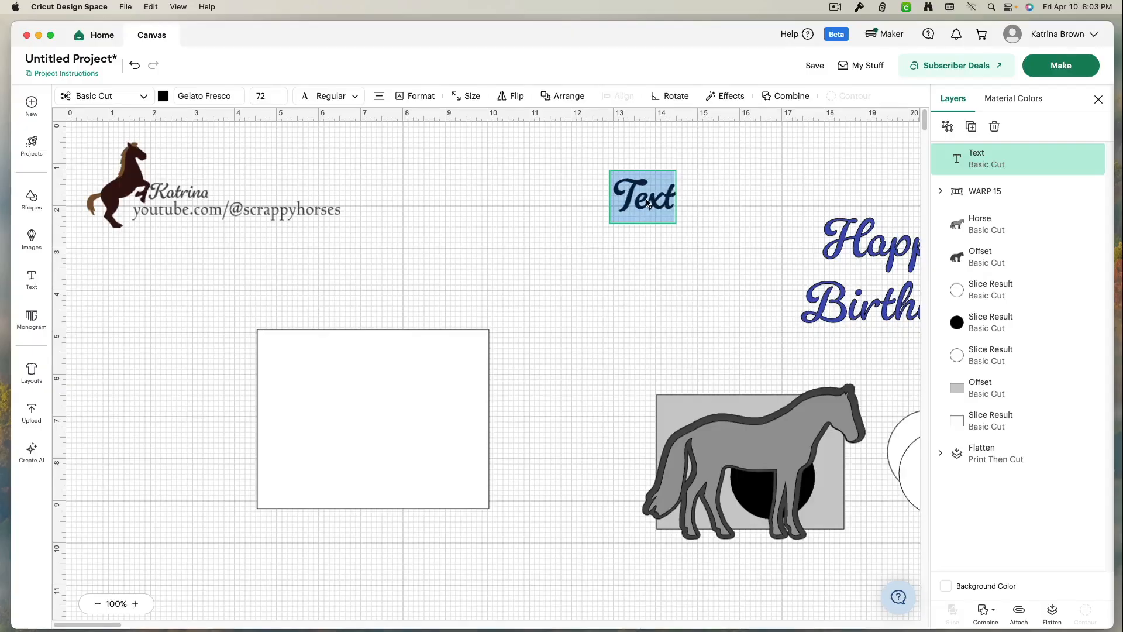
pyautogui.write('Happy')
pyautogui.press('Return')
pyautogui.write('Birthday')
pyautogui.press('Escape')
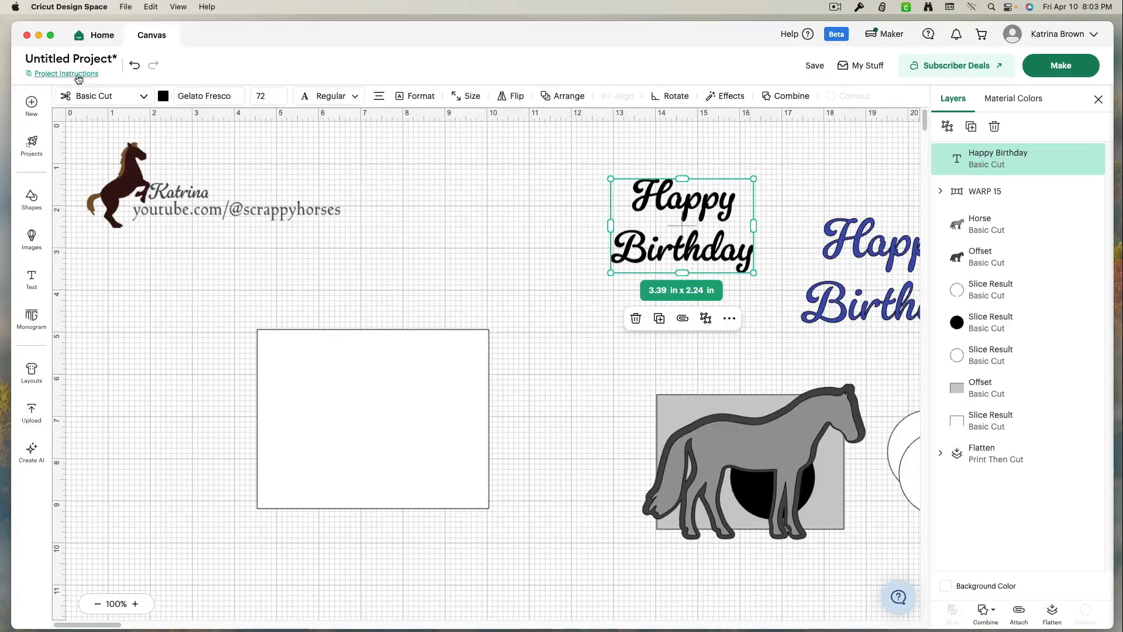
# Step: Color the new Happy Birthday text red and change its font to A Child's Year
pyautogui.click(162, 100)
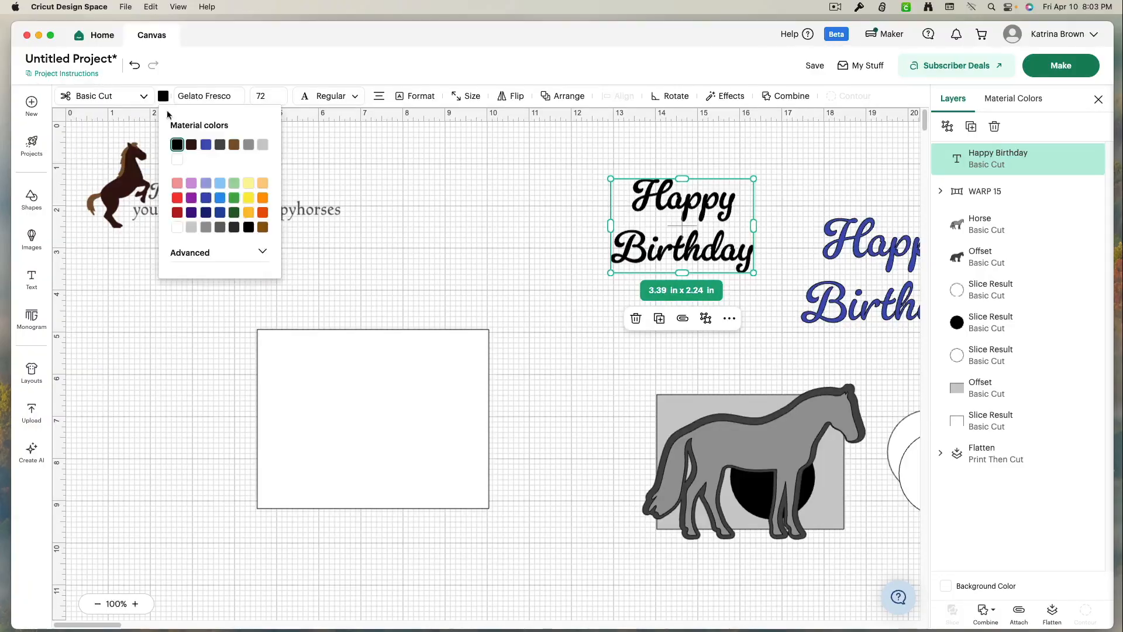
pyautogui.click(177, 198)
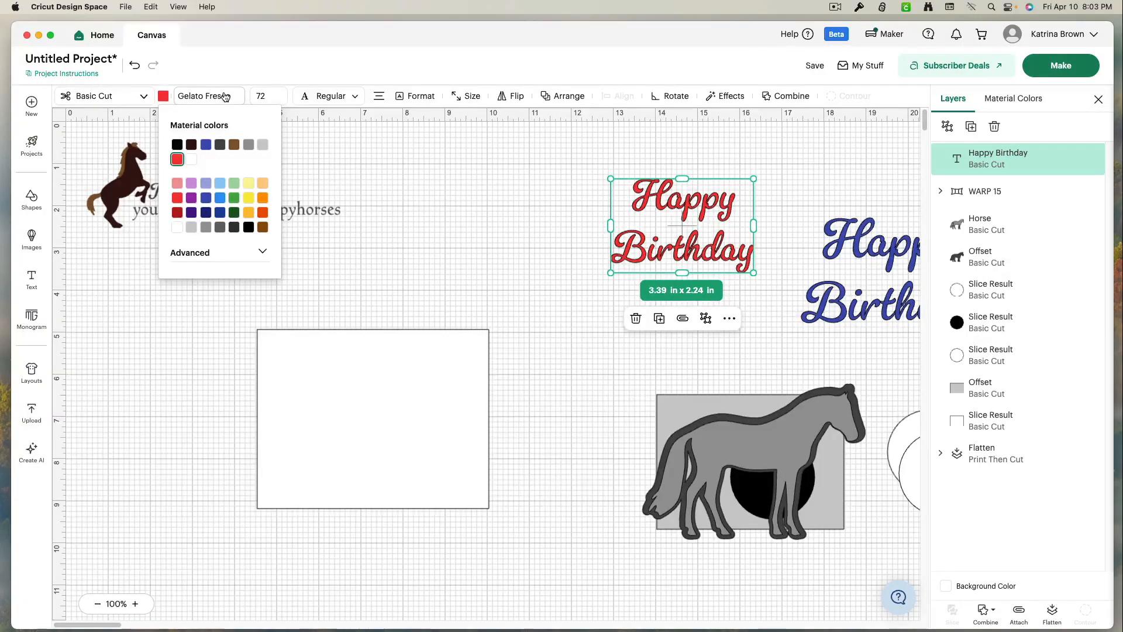
pyautogui.click(228, 97)
pyautogui.scroll(-3, 177, 319)
pyautogui.click(141, 405)
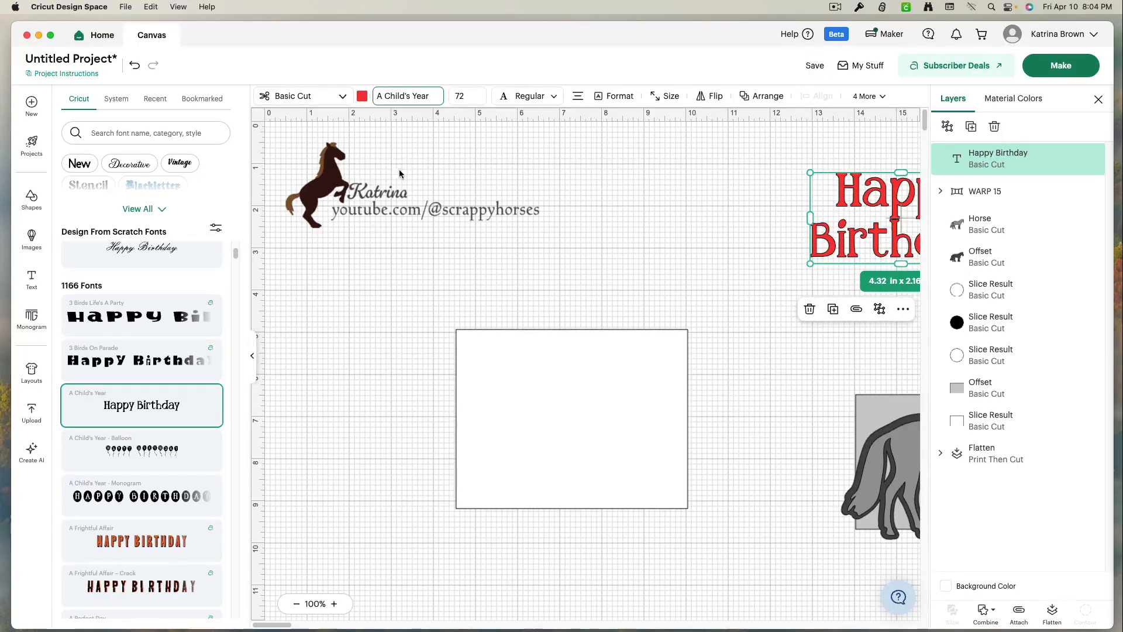
pyautogui.click(252, 358)
# Step: Set the red text's font size to 50 and place it in the open space above and between the white rectangle and the horse
pyautogui.click(278, 94)
pyautogui.click(278, 95)
pyautogui.click(278, 94)
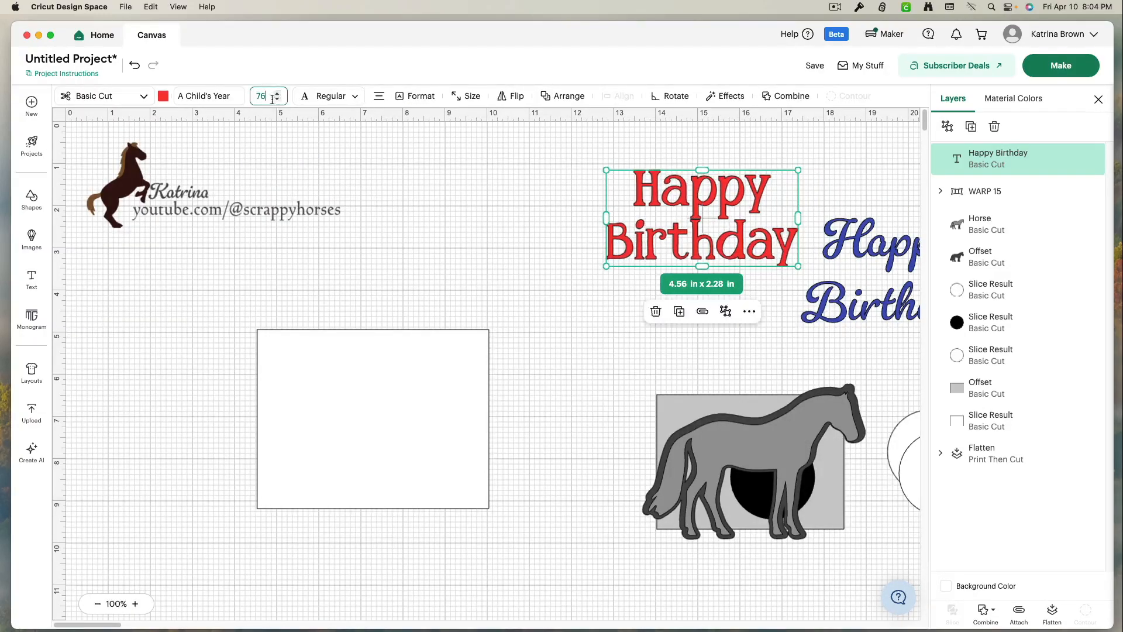
pyautogui.click(277, 100)
pyautogui.click(278, 100)
pyautogui.click(278, 100)
pyautogui.click(278, 100)
pyautogui.click(278, 100)
pyautogui.click(278, 100)
pyautogui.click(278, 100)
pyautogui.click(277, 100)
pyautogui.click(278, 100)
pyautogui.click(277, 100)
pyautogui.write('50')
pyautogui.press('Return')
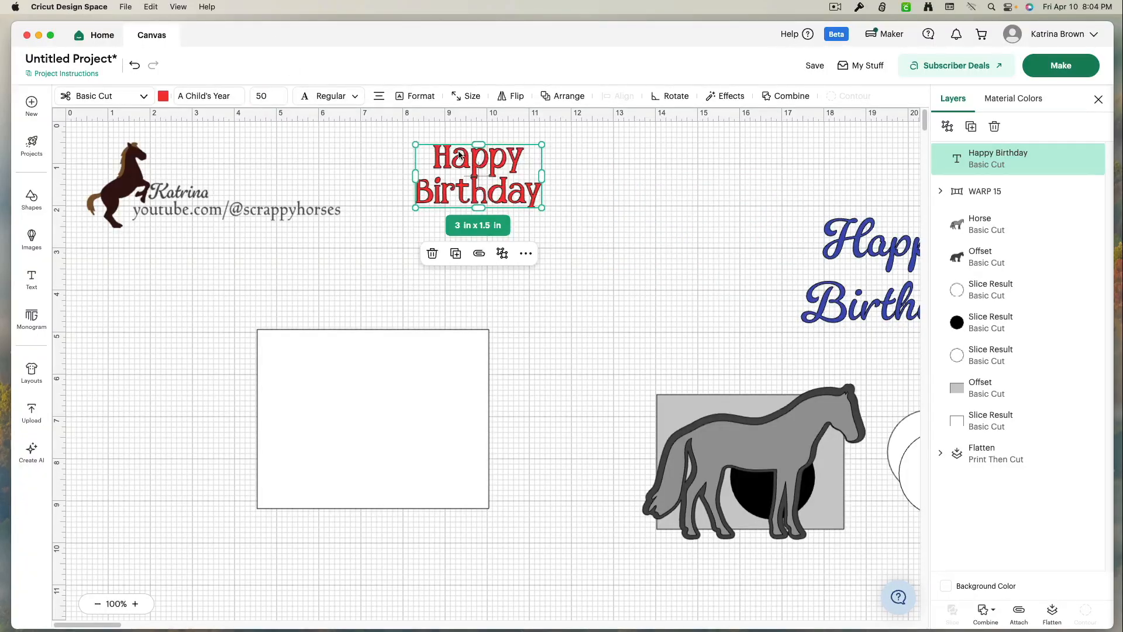
pyautogui.moveTo(518, 182); pyautogui.dragTo(634, 182)
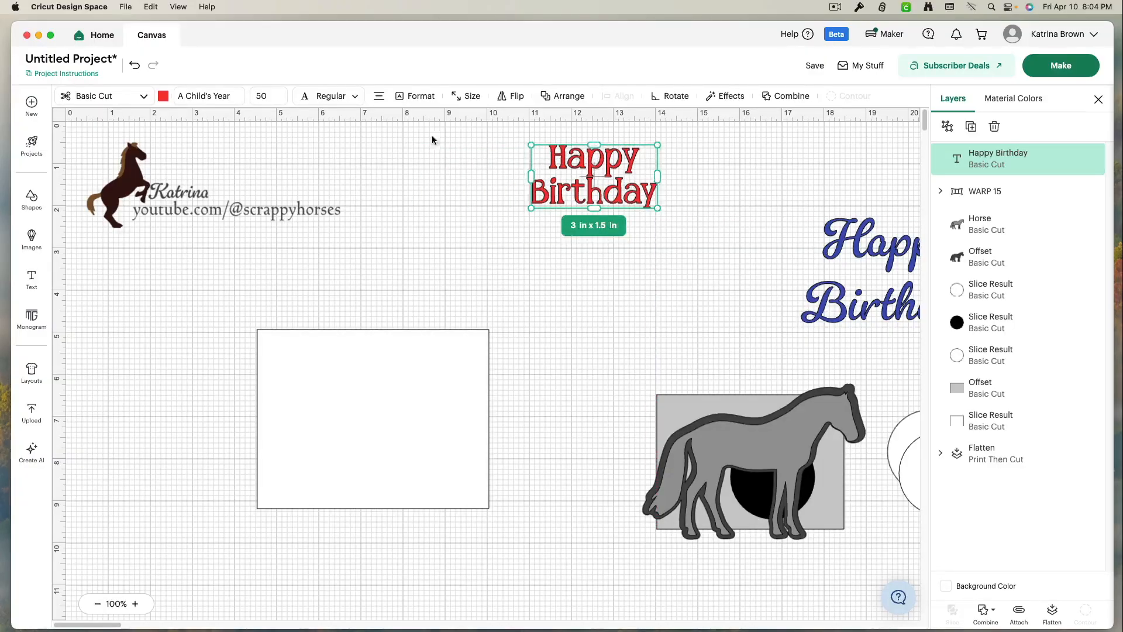
# Step: Switch the red Happy Birthday text to the Writing style and back to Regular
pyautogui.click(337, 98)
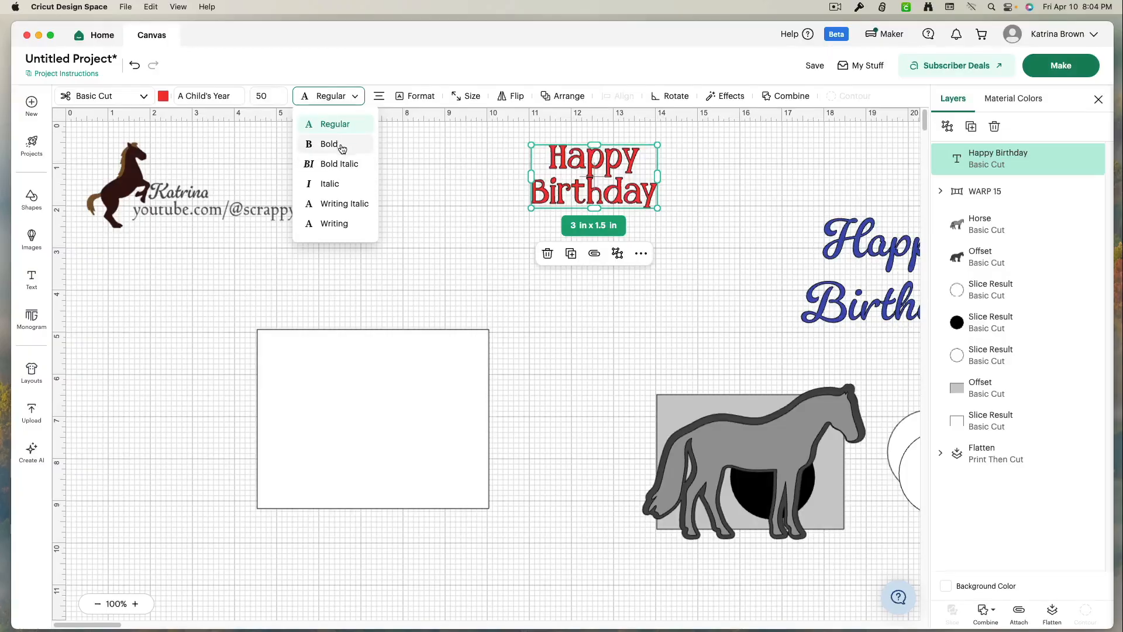
pyautogui.click(346, 229)
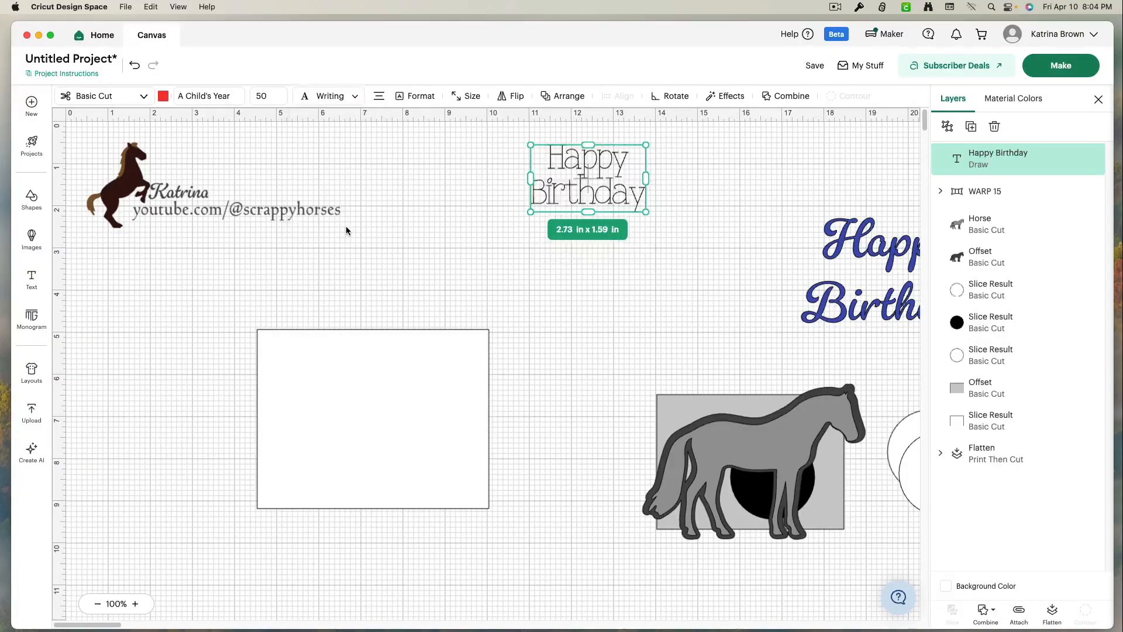
pyautogui.click(339, 98)
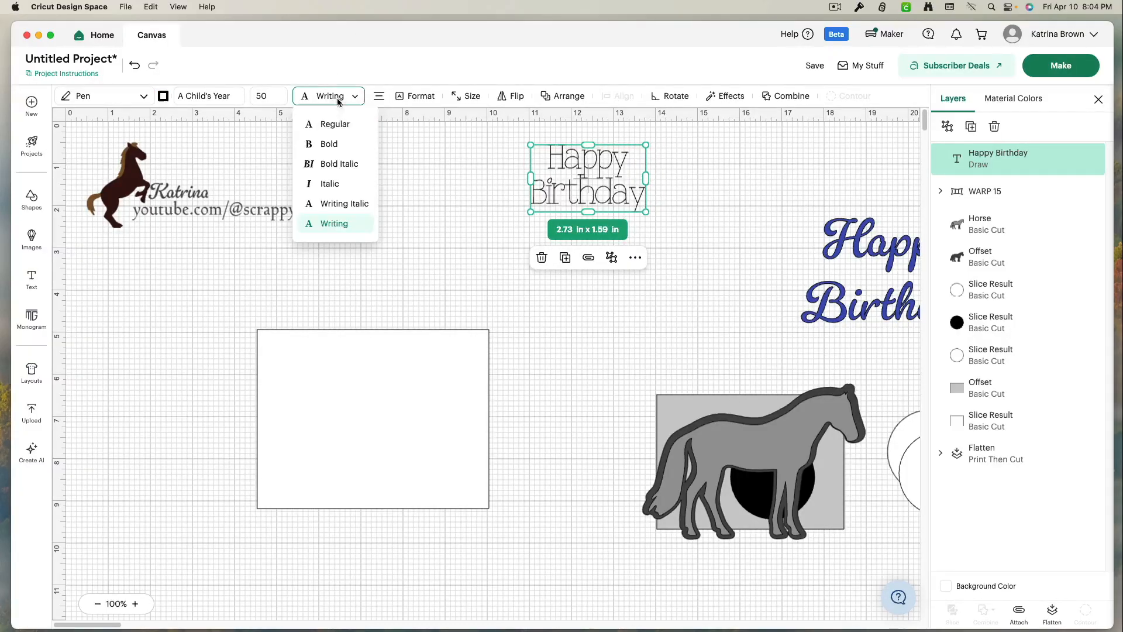
pyautogui.click(337, 124)
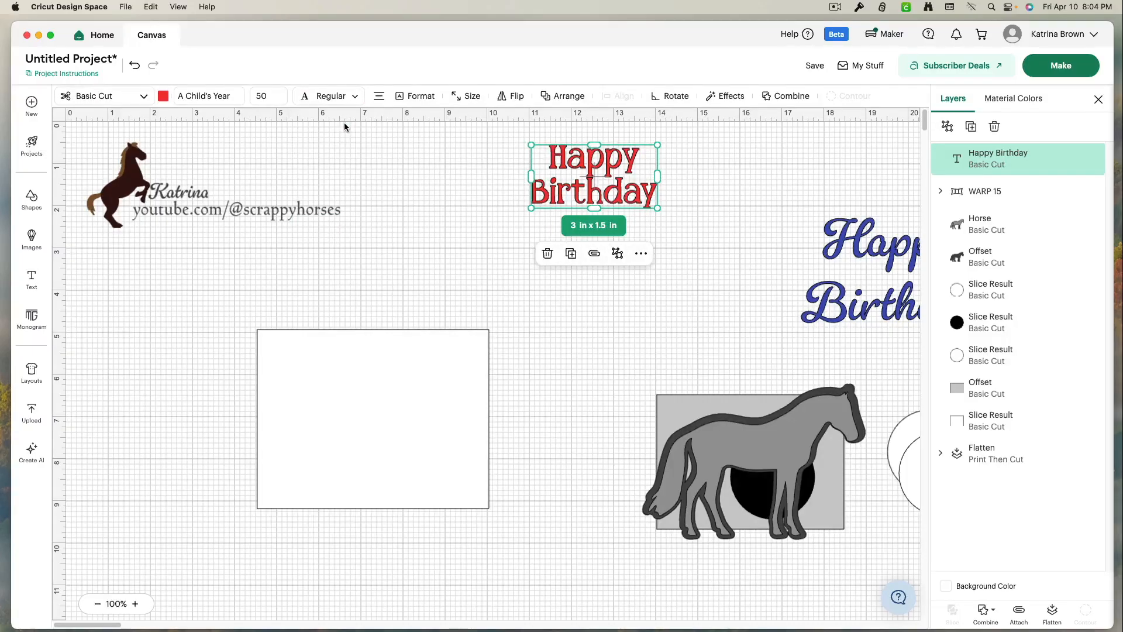
# Step: Cycle the red text's alignment through right and left, and return it to center
pyautogui.click(379, 99)
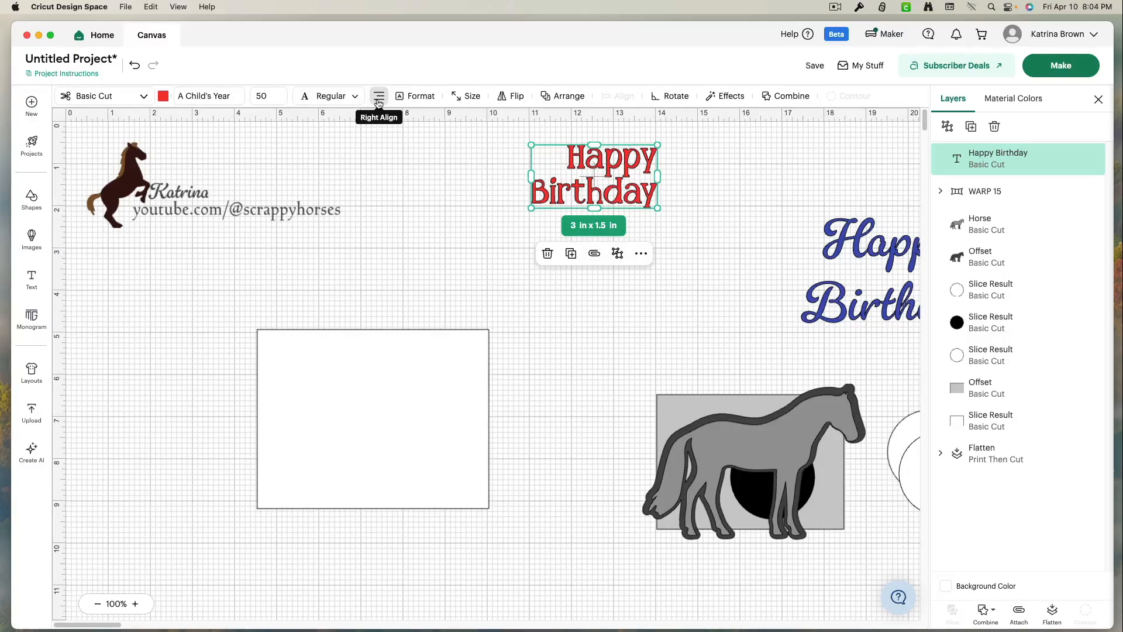
pyautogui.click(379, 99)
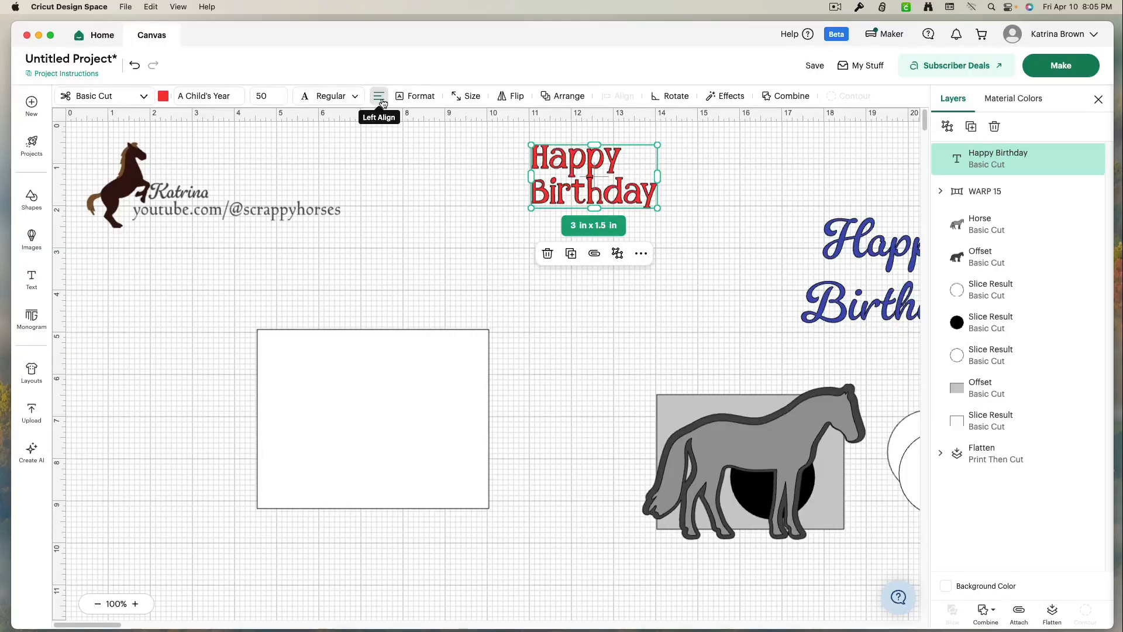
pyautogui.click(380, 98)
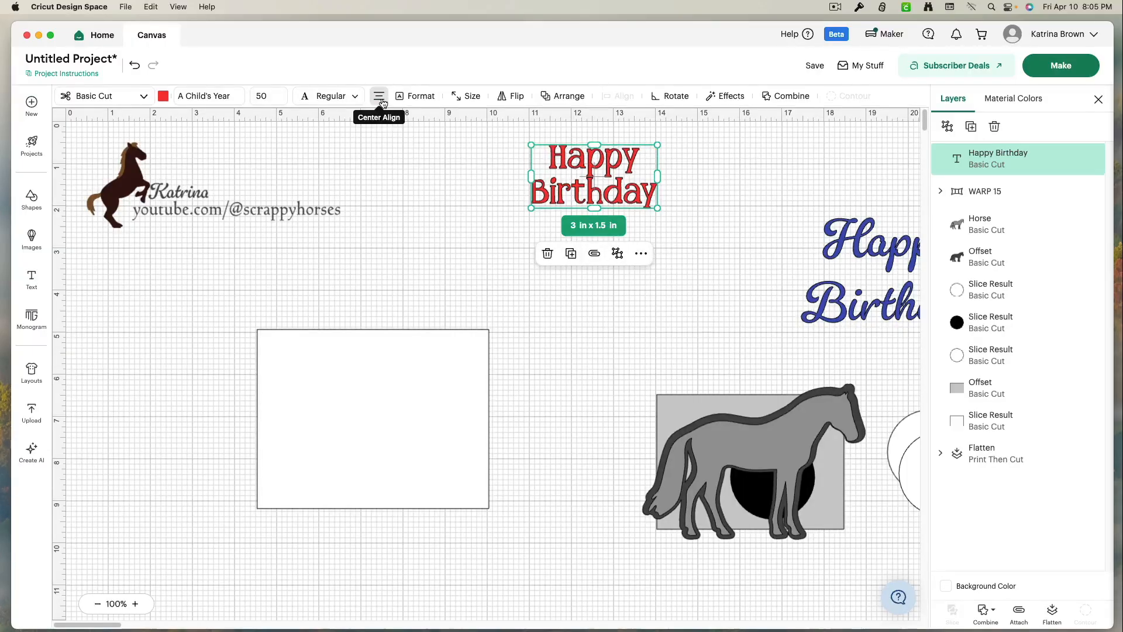
pyautogui.click(380, 100)
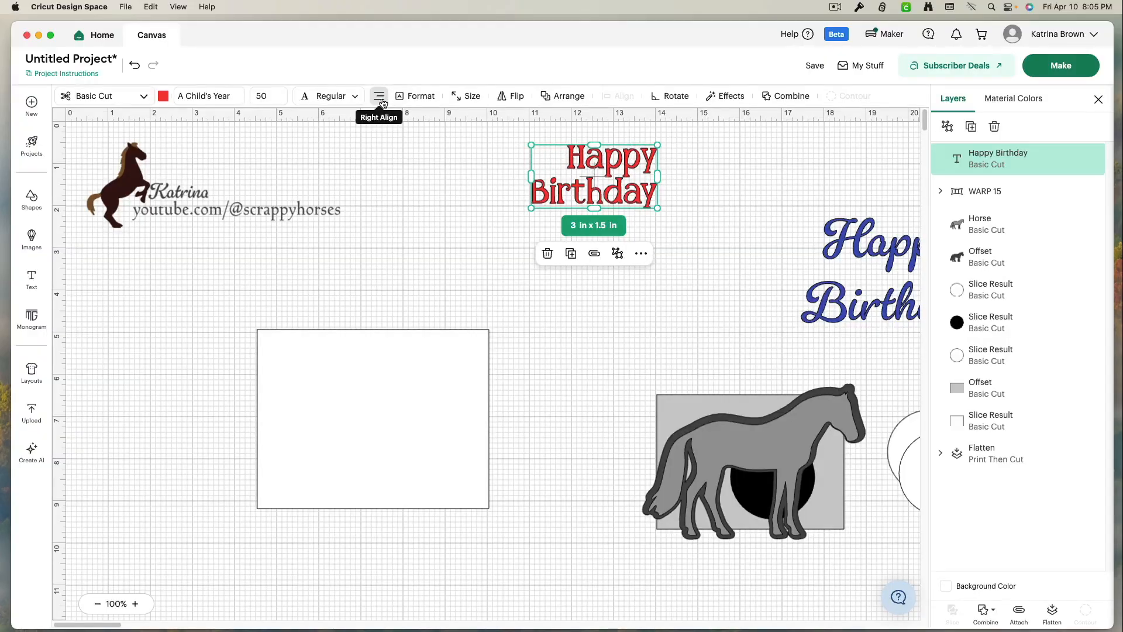
pyautogui.click(380, 100)
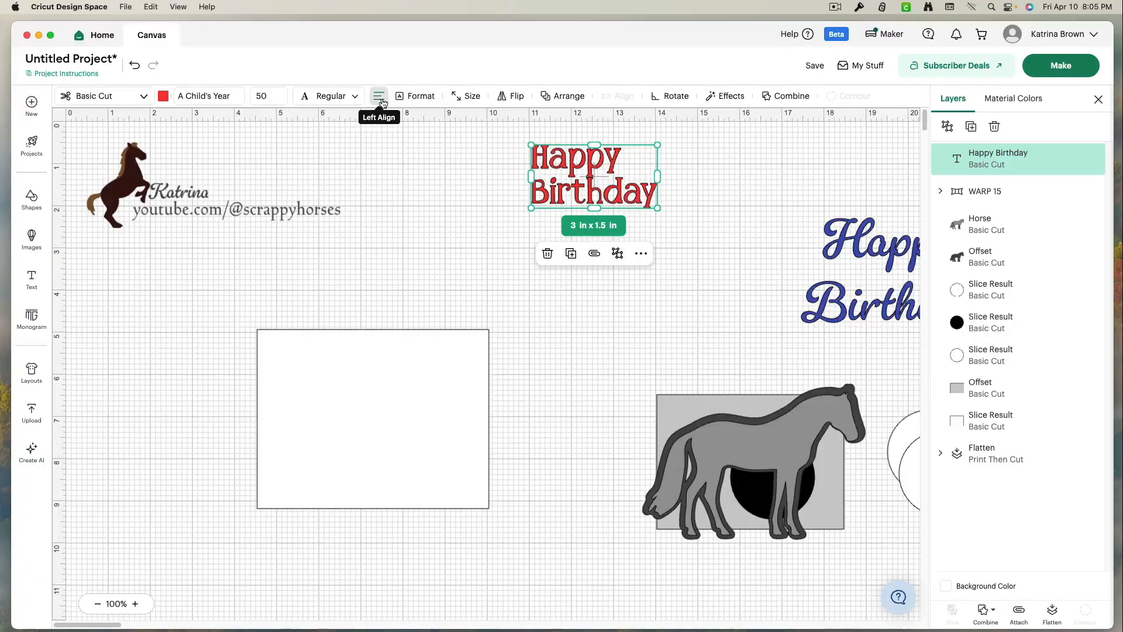
pyautogui.click(381, 99)
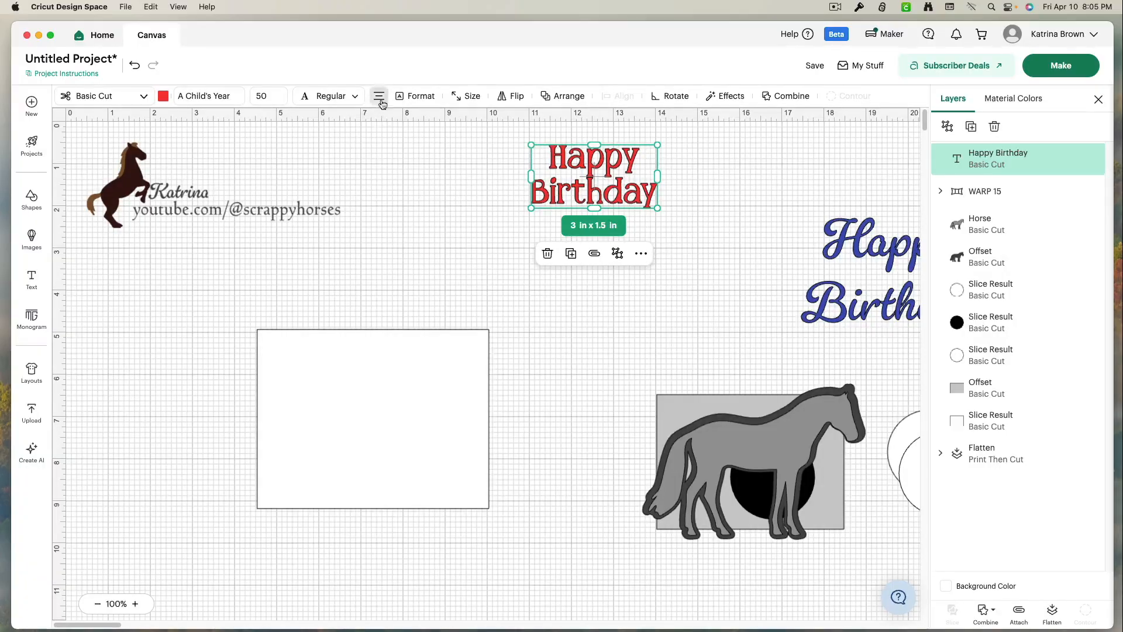
# Step: Try wider and tighter letter spacing on the red Happy Birthday text, and return it to 0
pyautogui.click(418, 100)
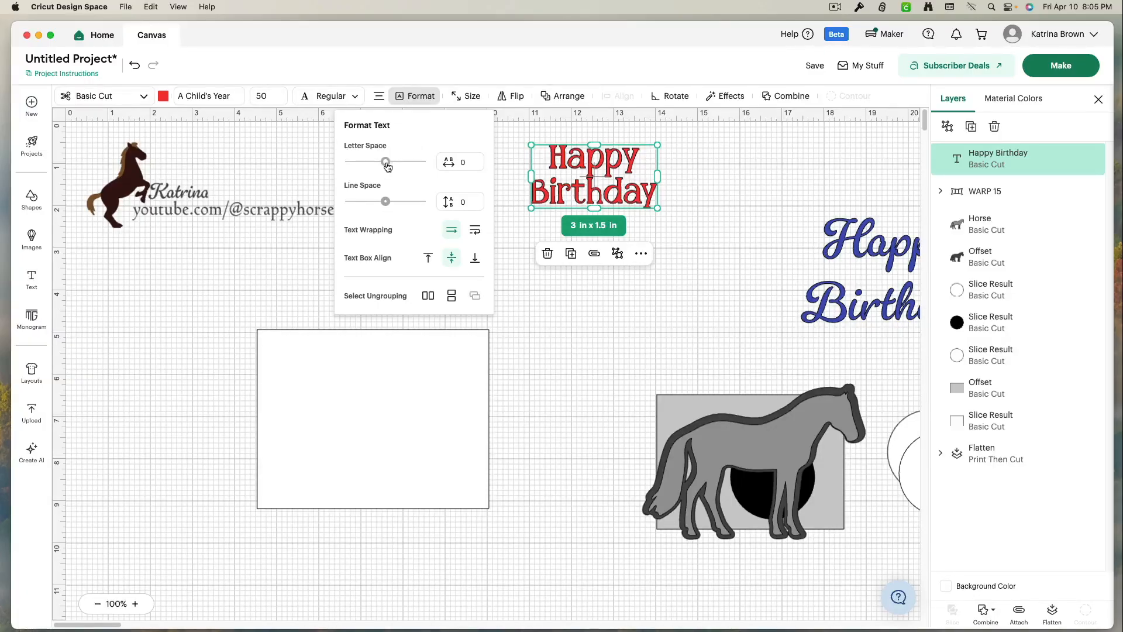
pyautogui.moveTo(388, 167); pyautogui.dragTo(386, 166)
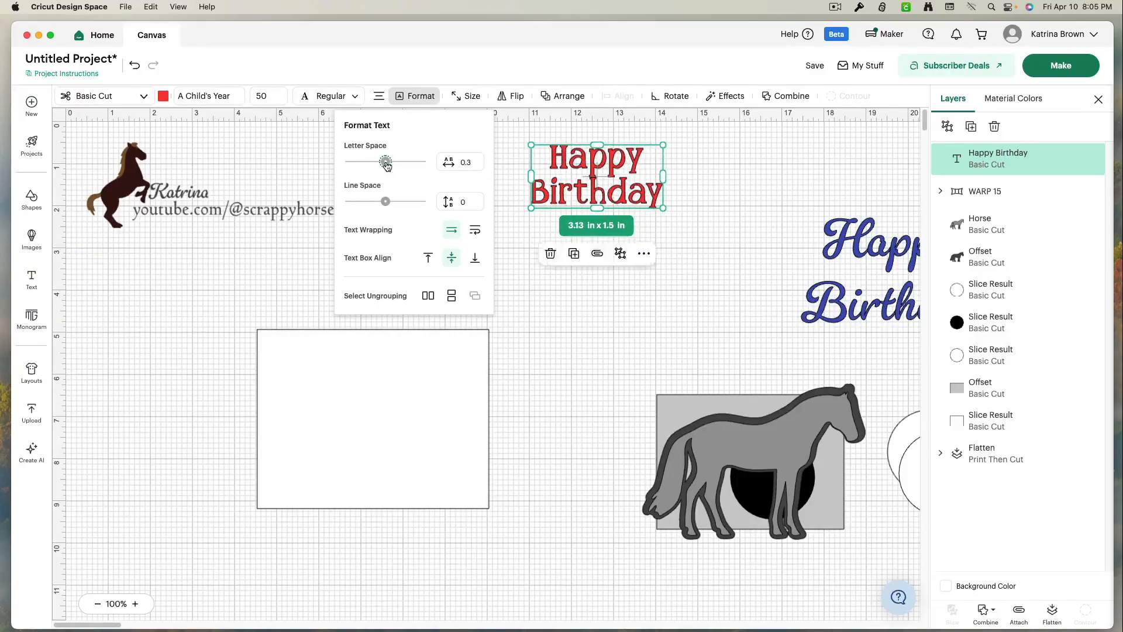
pyautogui.press('Left')
pyautogui.press('Left')
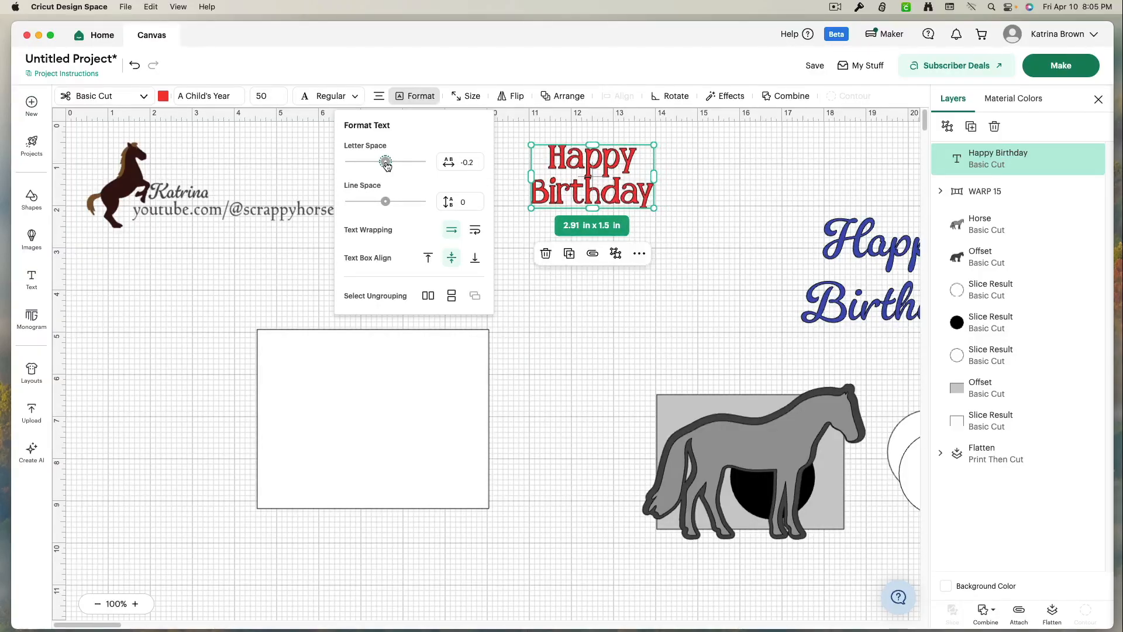
pyautogui.press('Right')
pyautogui.press('Right')
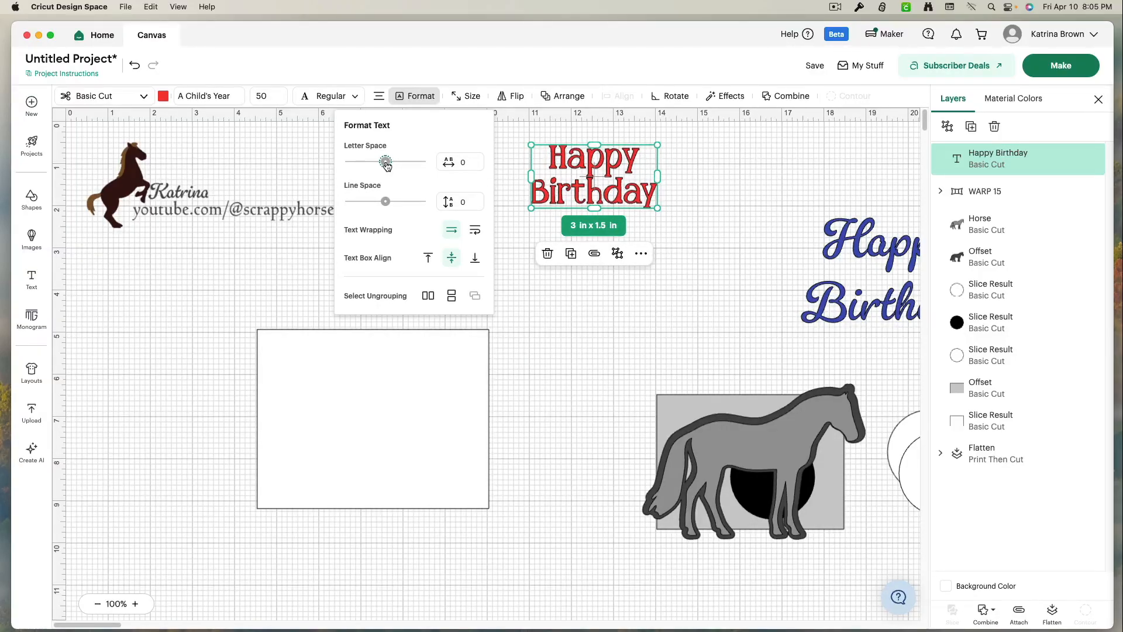
# Step: Reduce the line spacing of the red Happy Birthday text to -0.1
pyautogui.click(386, 202)
pyautogui.press('Left')
pyautogui.press('Left')
pyautogui.press('Left')
pyautogui.press('Left')
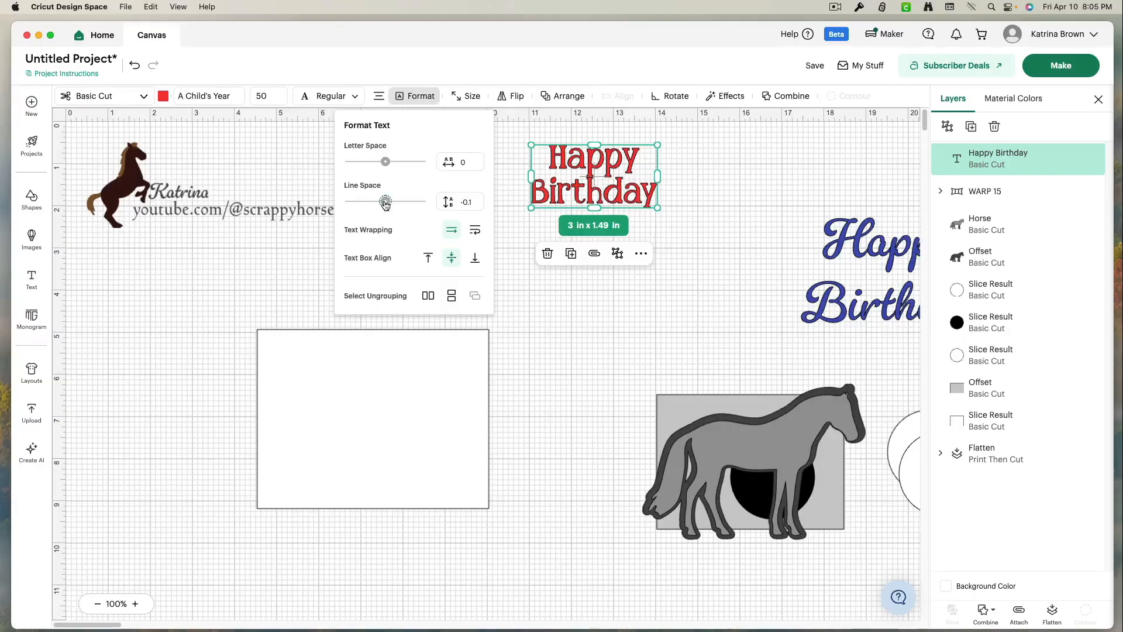
# Step: Increase the line spacing of the red Happy Birthday text to 0.9
pyautogui.press('Right')
pyautogui.press('Right')
pyautogui.press('Right')
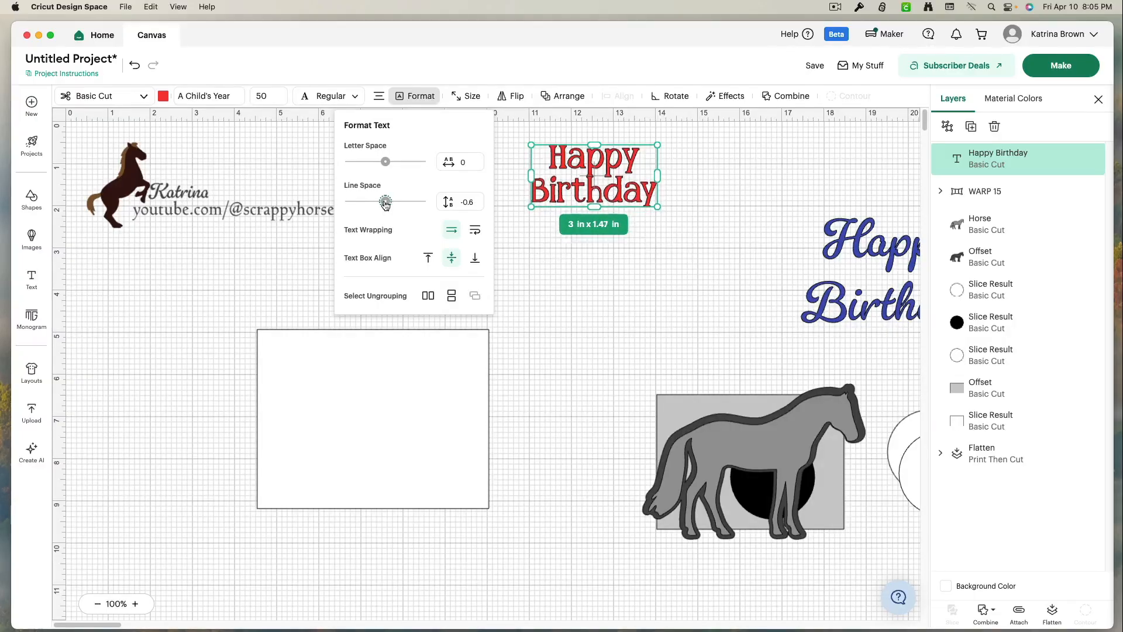
pyautogui.press('Right')
pyautogui.press('Right')
pyautogui.press('Right')
pyautogui.press('Right')
pyautogui.press('Right')
pyautogui.press('Right')
pyautogui.press('Right')
pyautogui.press('Right')
pyautogui.press('Right')
pyautogui.press('Right')
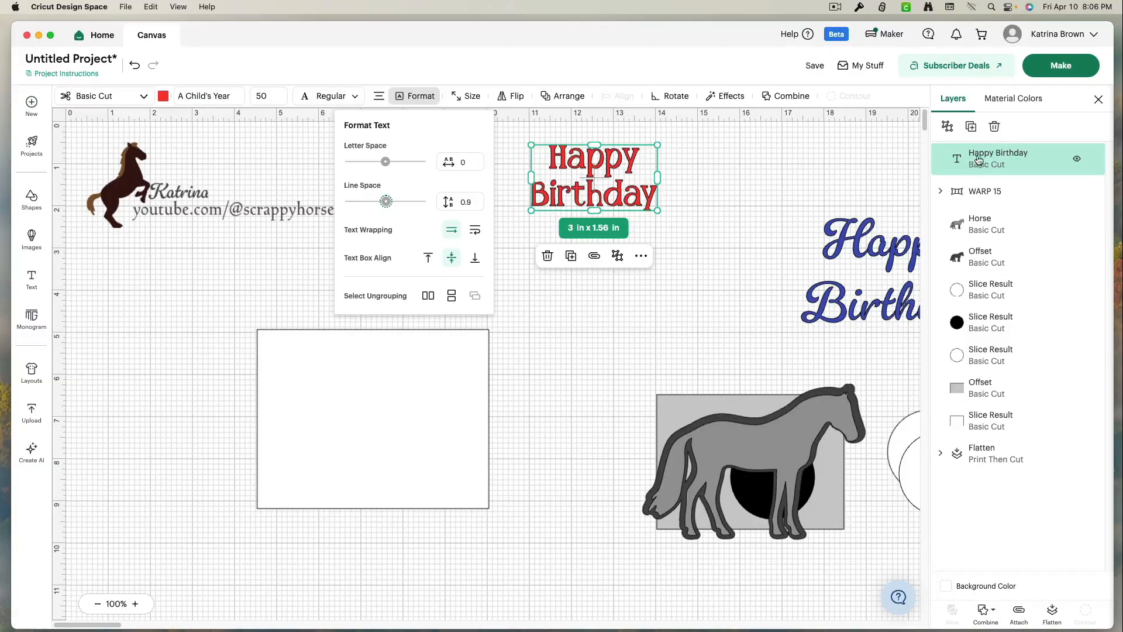
# Step: Try ungrouping the red Happy Birthday text into individual letters and moving several letters out of line
pyautogui.click(433, 299)
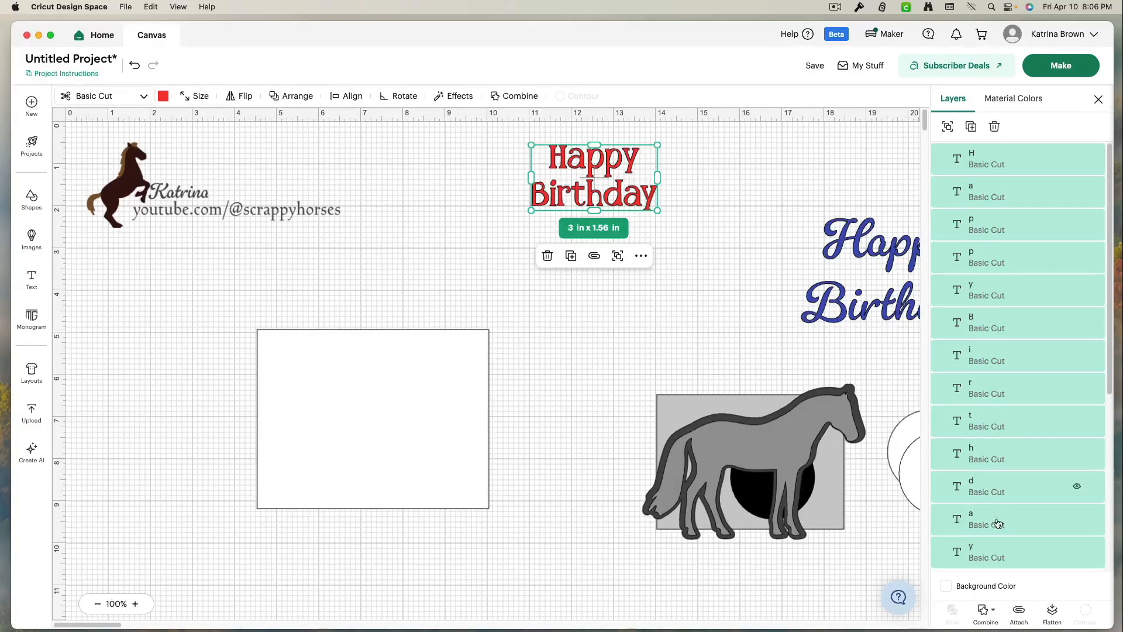
pyautogui.click(447, 197)
pyautogui.moveTo(553, 167); pyautogui.dragTo(533, 158)
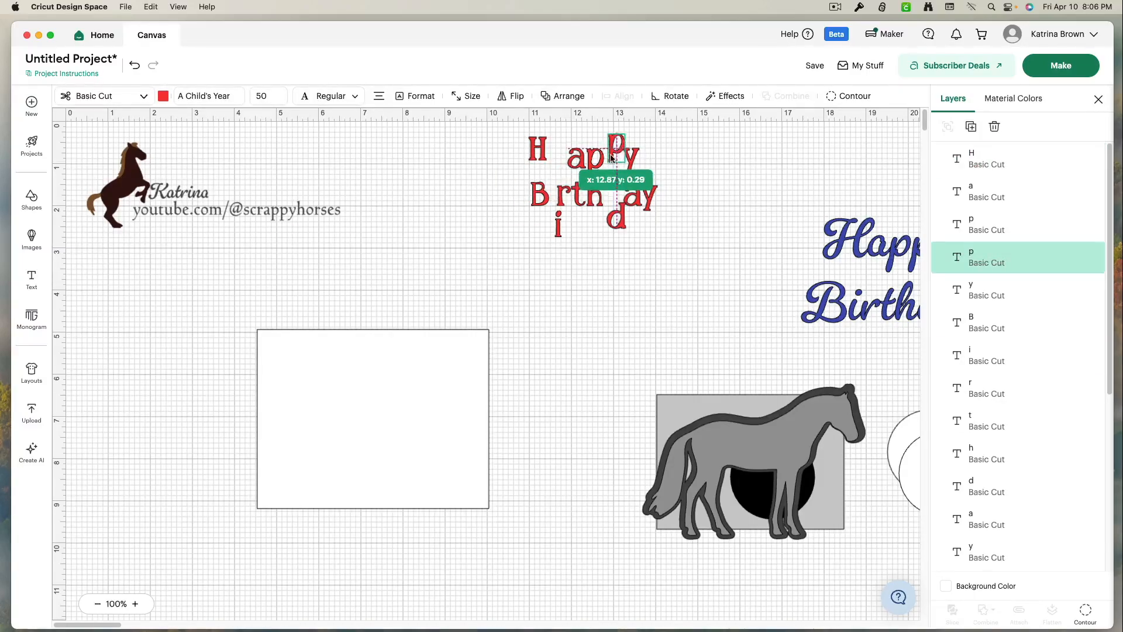
pyautogui.moveTo(615, 151); pyautogui.dragTo(615, 149)
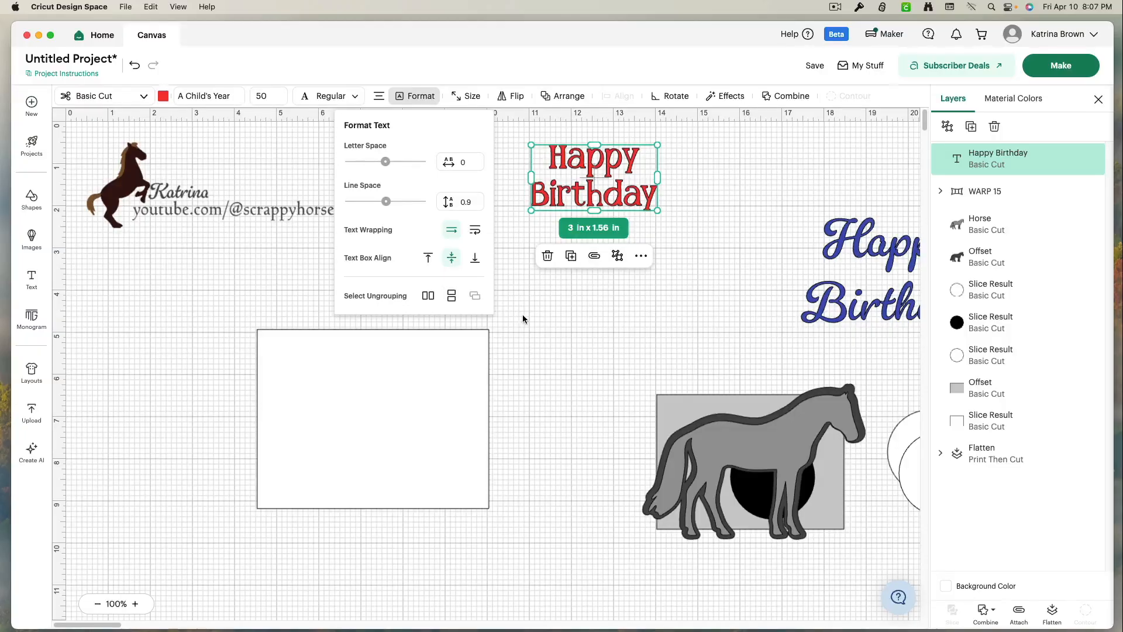
# Step: Check the red Happy Birthday text's width and height fields, and try flipping the text horizontally before undoing the flip
pyautogui.click(466, 96)
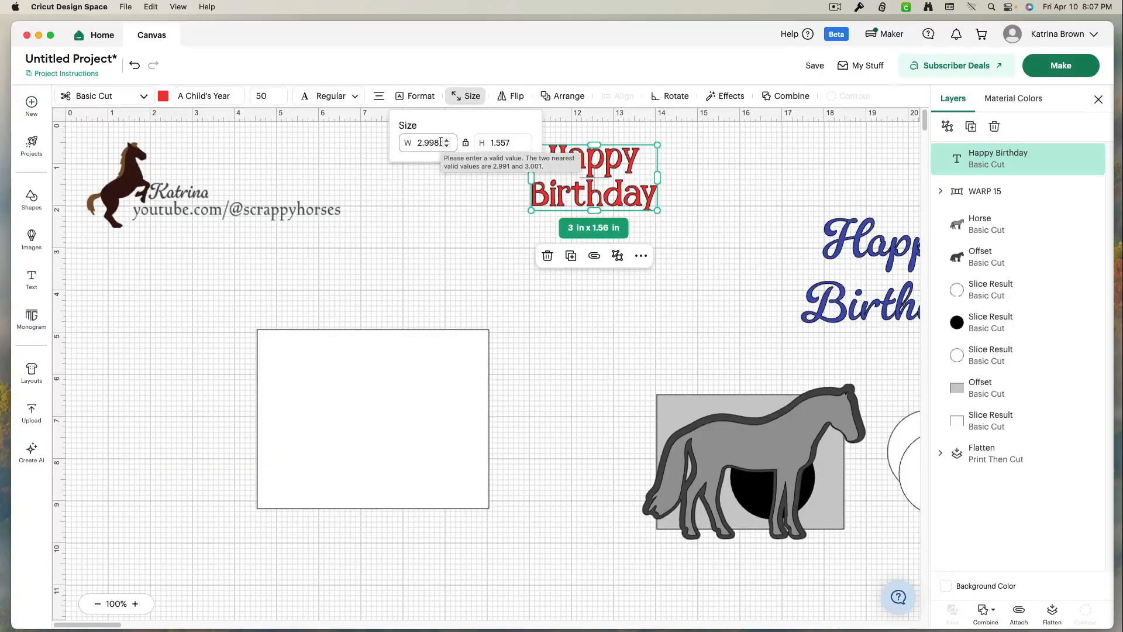
pyautogui.click(489, 144)
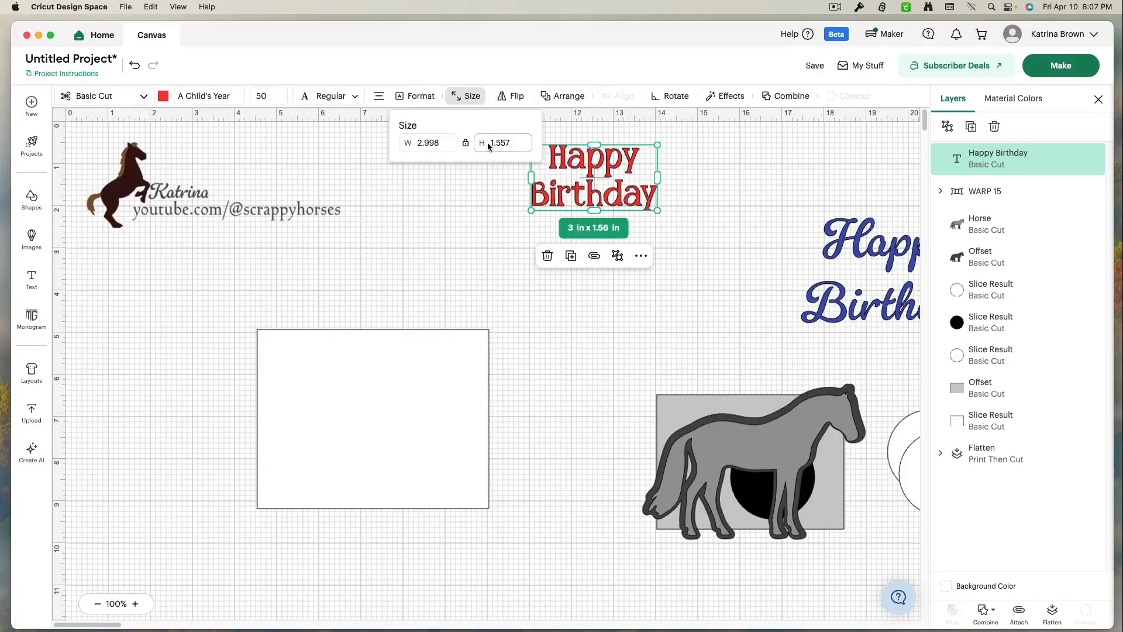
pyautogui.click(521, 96)
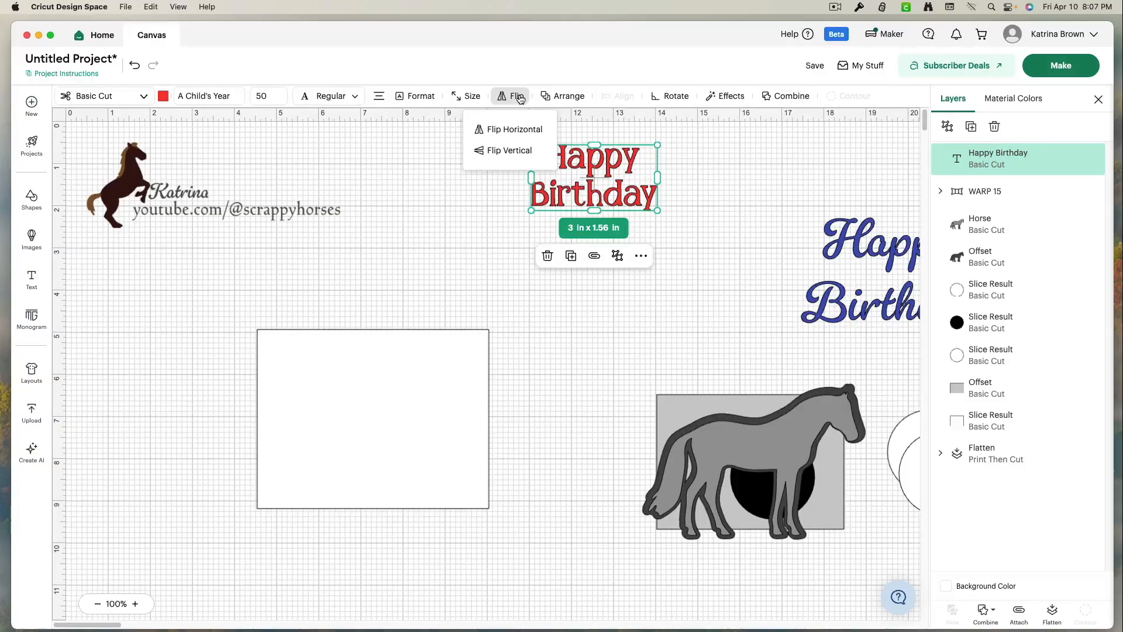
pyautogui.click(520, 99)
pyautogui.click(520, 99)
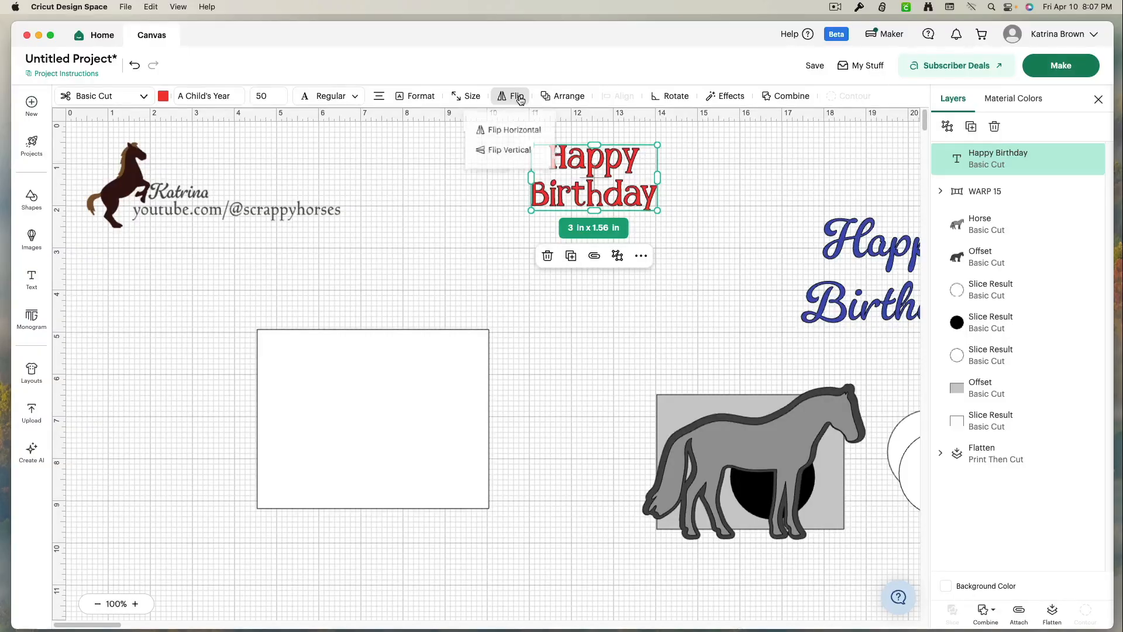
pyautogui.click(514, 129)
pyautogui.click(513, 103)
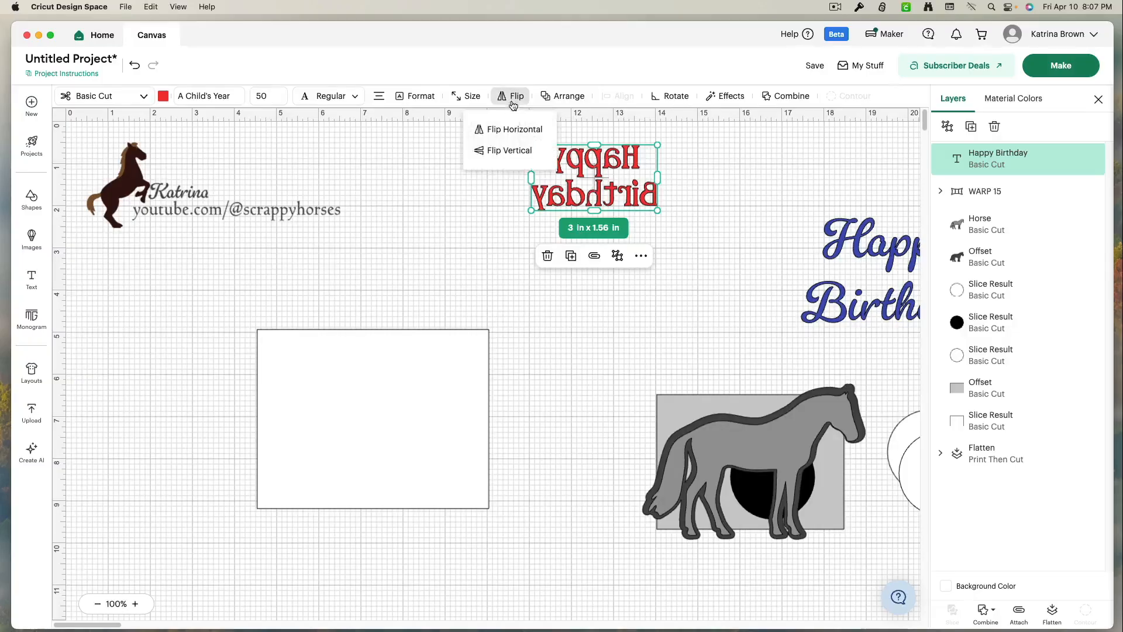
pyautogui.press('super+z')
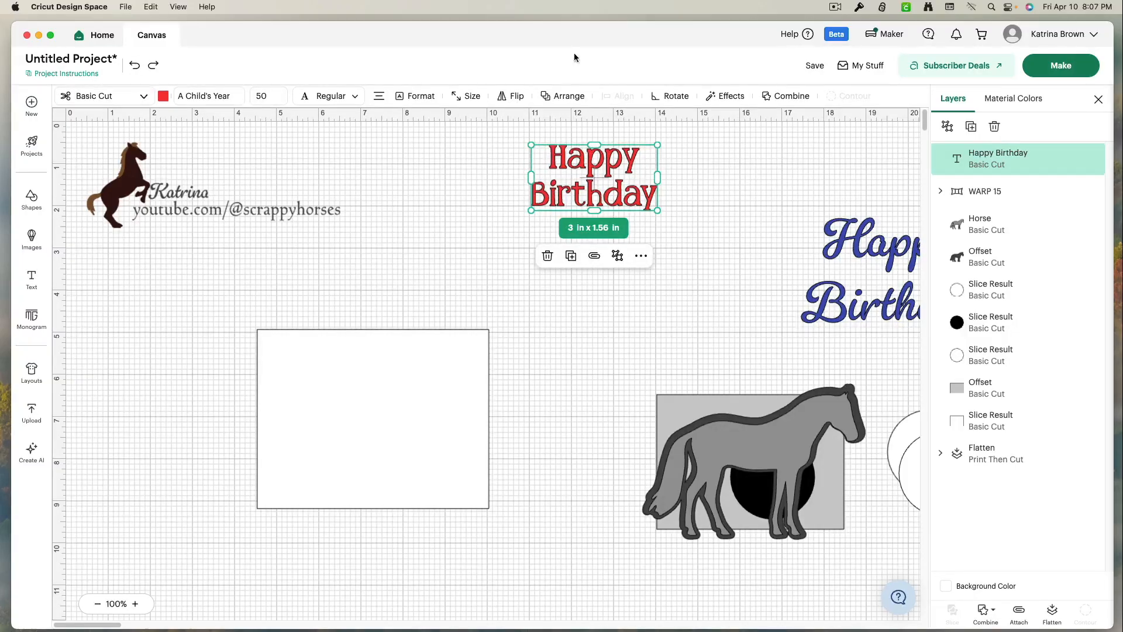
# Step: Review the stacking order and position options available for the red Happy Birthday text
pyautogui.click(566, 96)
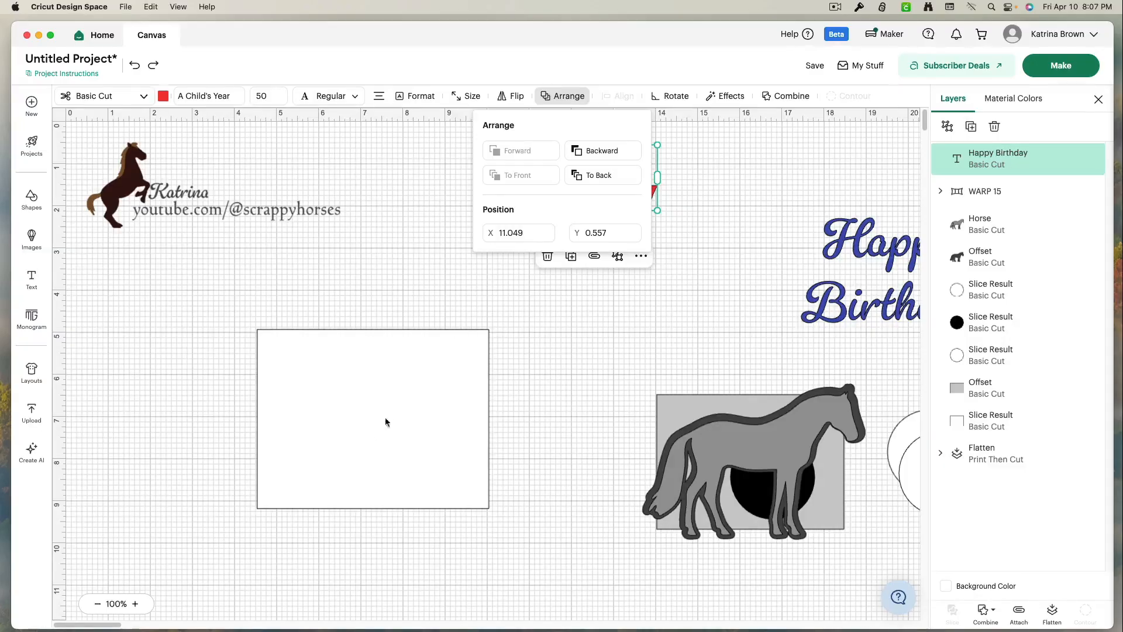
pyautogui.click(516, 365)
pyautogui.rightClick(573, 206)
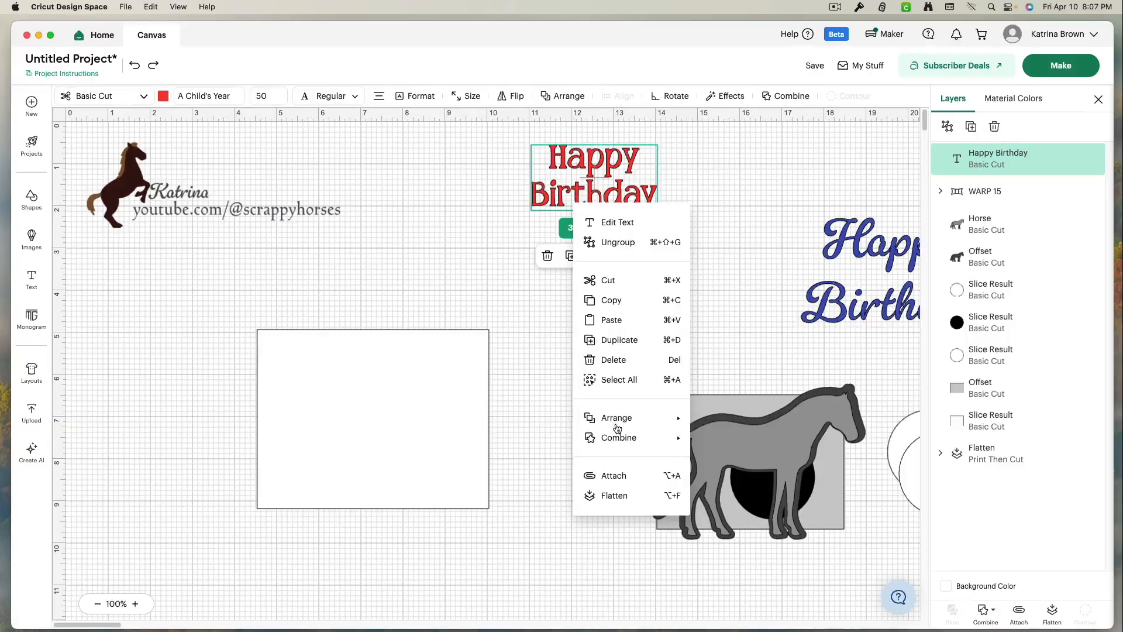
pyautogui.moveTo(618, 426)
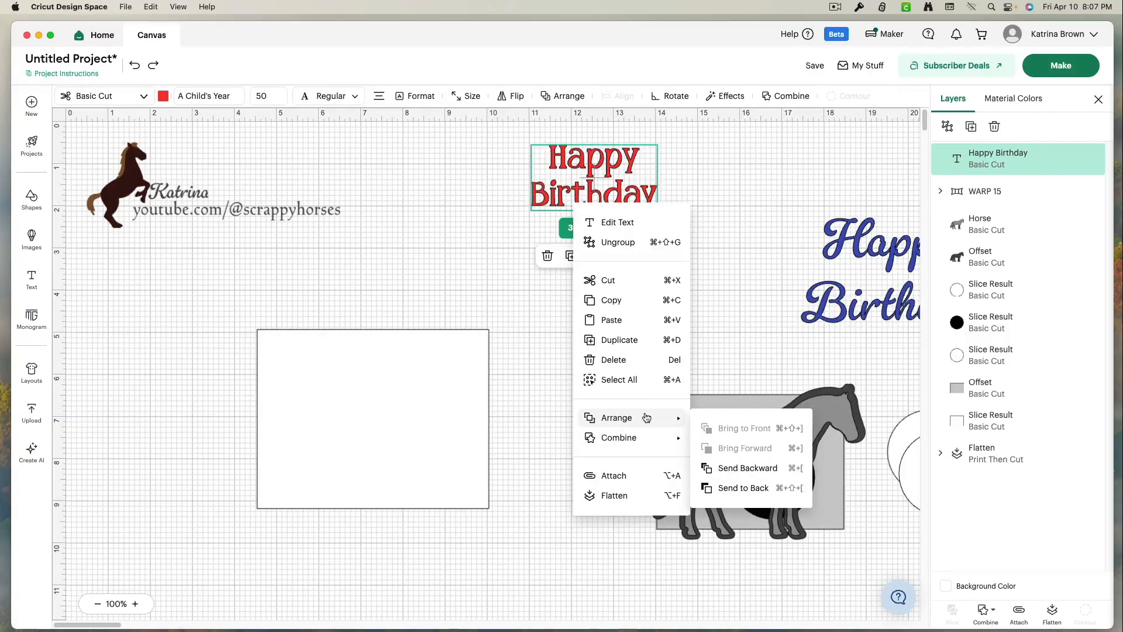
pyautogui.click(599, 182)
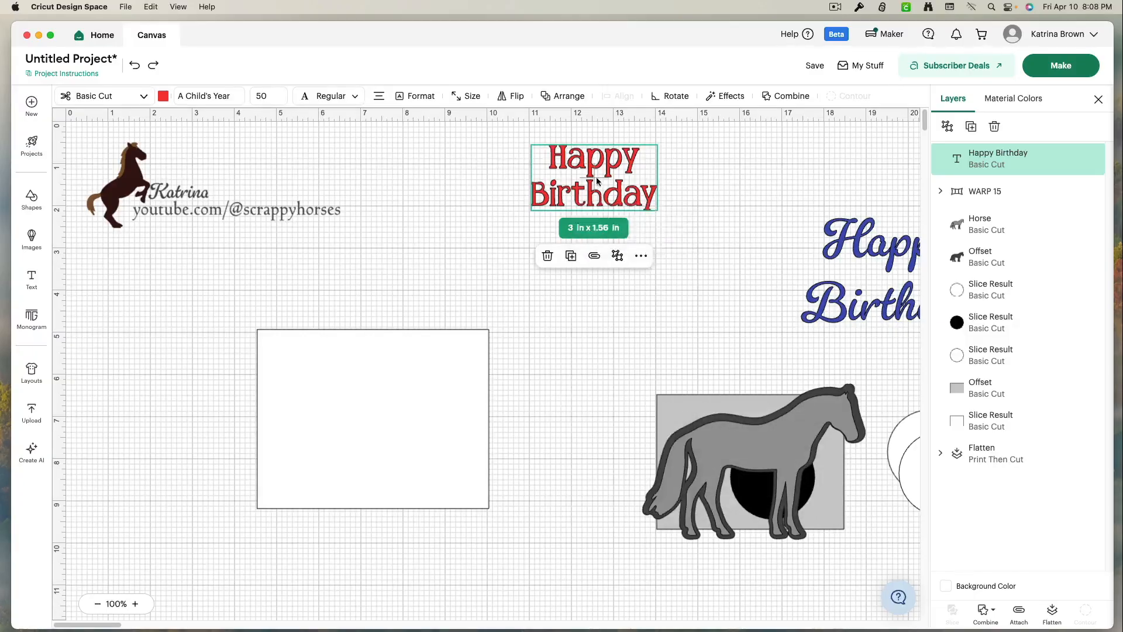
# Step: Enlarge the red Happy Birthday text to about 4.54 × 2.36 in on the white rectangle, and move both farther up the canvas
pyautogui.moveTo(599, 182); pyautogui.dragTo(349, 394)
pyautogui.moveTo(405, 416); pyautogui.dragTo(473, 456)
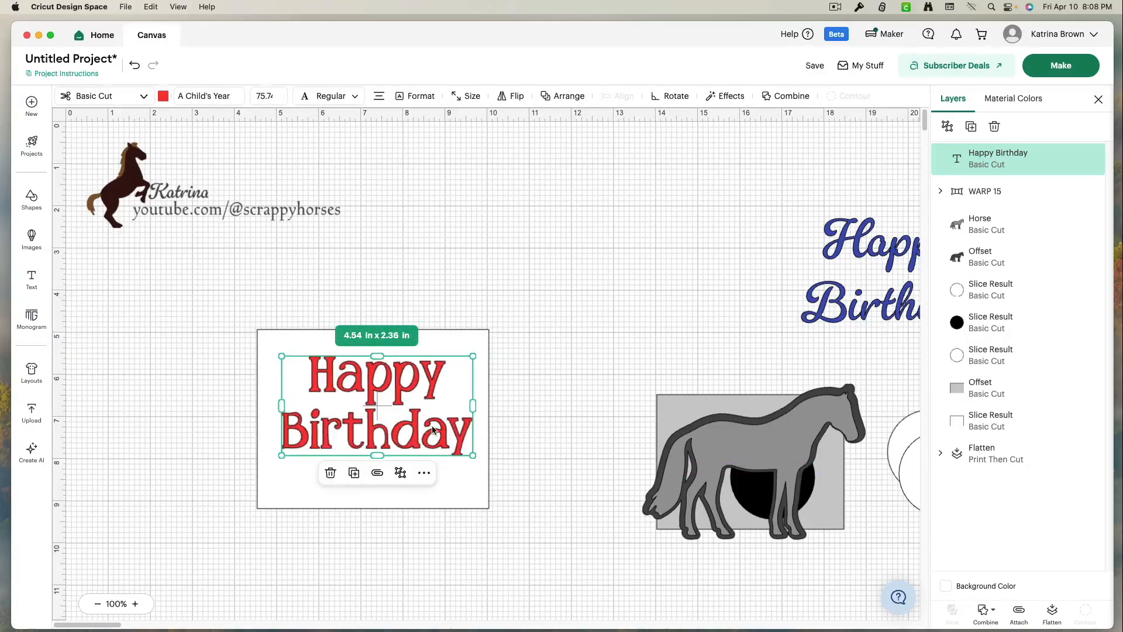
pyautogui.moveTo(358, 299); pyautogui.dragTo(416, 402)
pyautogui.moveTo(391, 447); pyautogui.dragTo(573, 328)
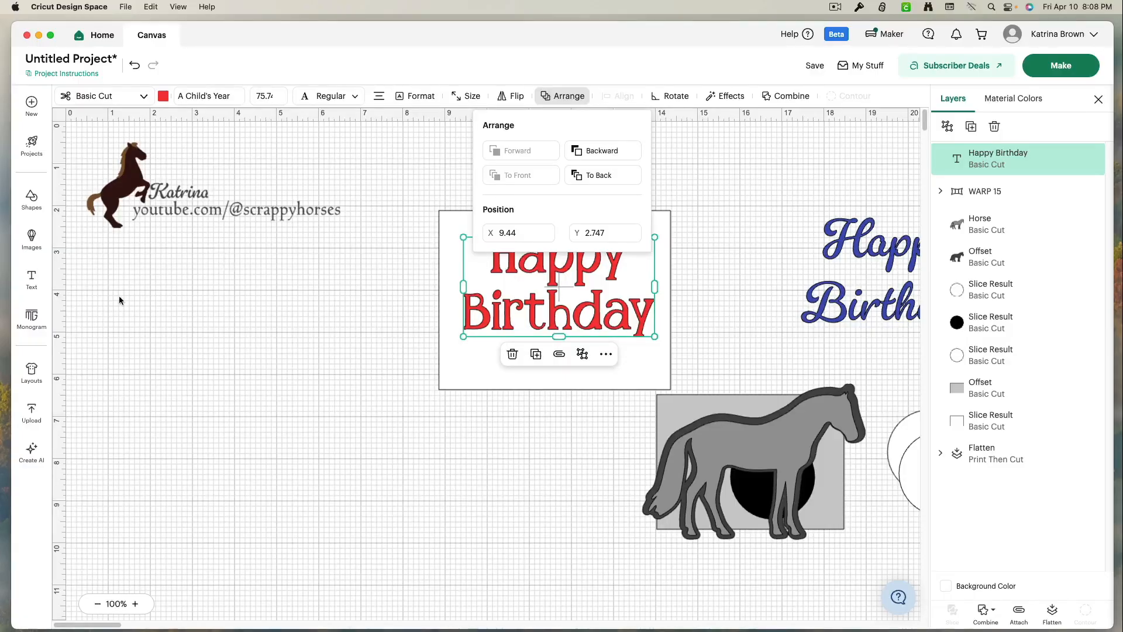
# Step: Set the red Happy Birthday text's X position to 1, and move the flattened horse logo clear of it
pyautogui.click(504, 232)
pyautogui.write('1')
pyautogui.press('Return')
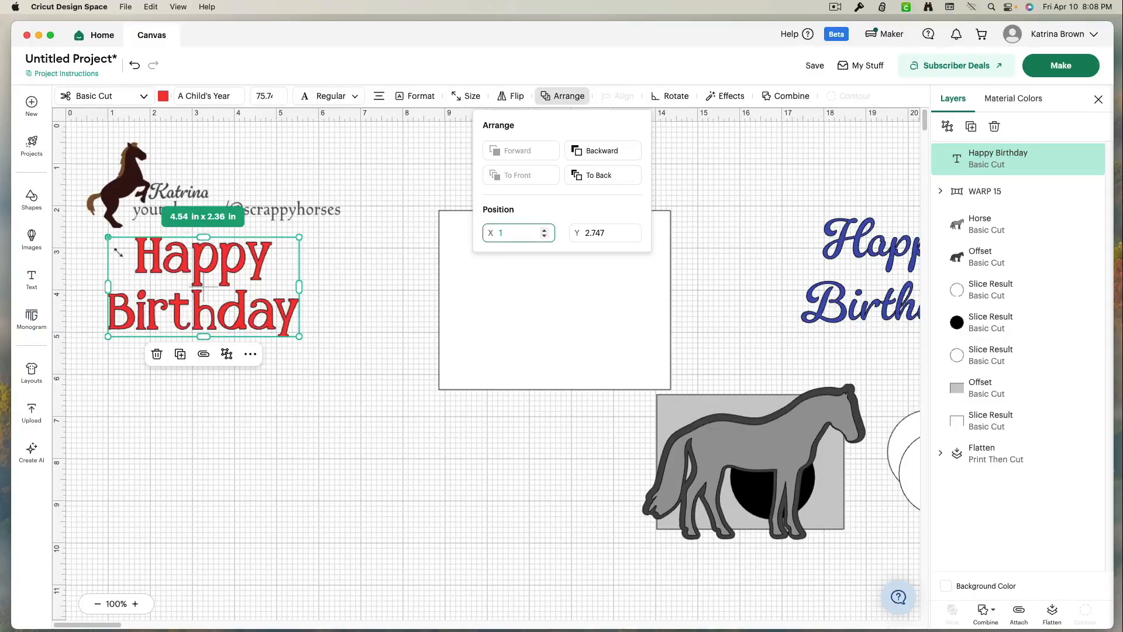
pyautogui.moveTo(132, 197); pyautogui.dragTo(297, 192)
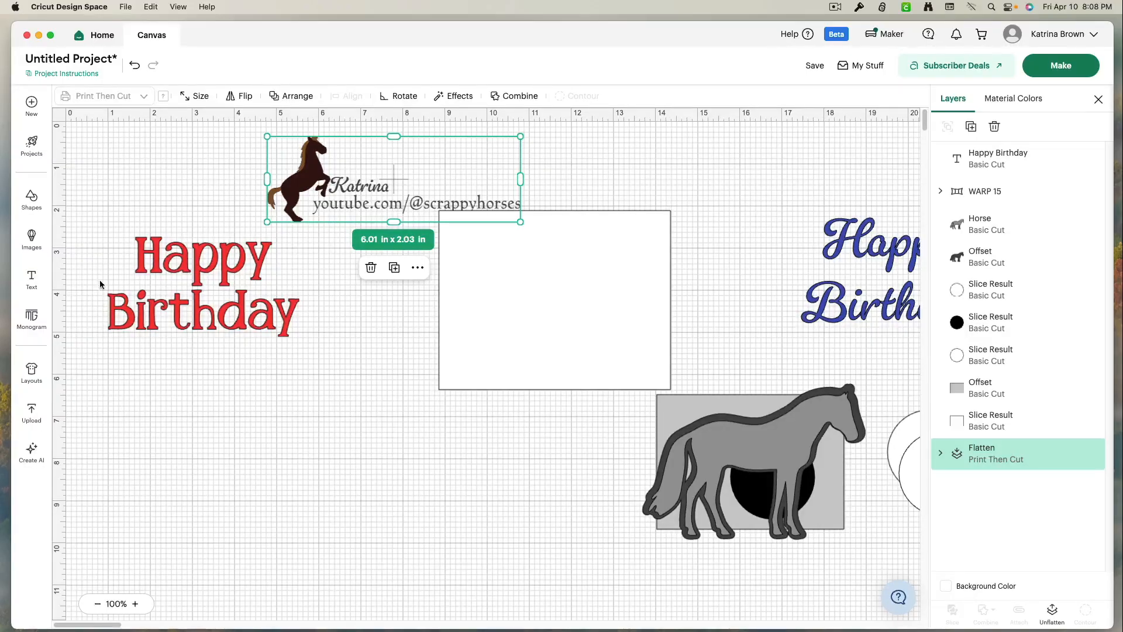
# Step: Reposition the red Happy Birthday text over the white rectangle at about X 7.71, Y 4.83
pyautogui.click(190, 323)
pyautogui.moveTo(186, 307); pyautogui.dragTo(469, 395)
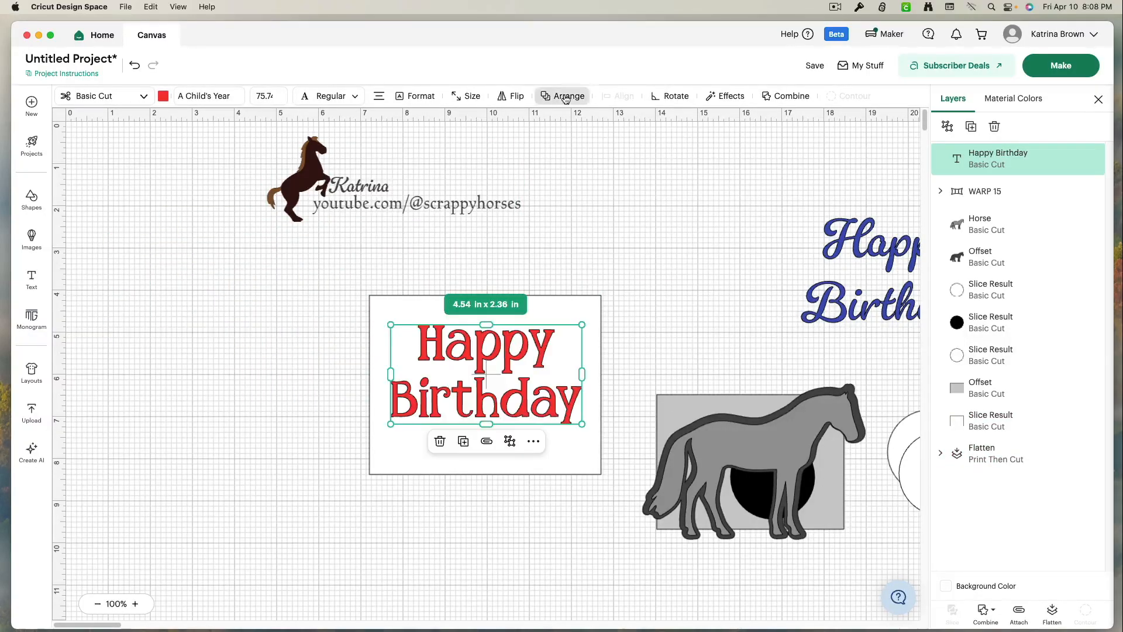
# Step: Try a Y position of 9 for the red Happy Birthday text, and return it onto the white rectangle
pyautogui.click(566, 96)
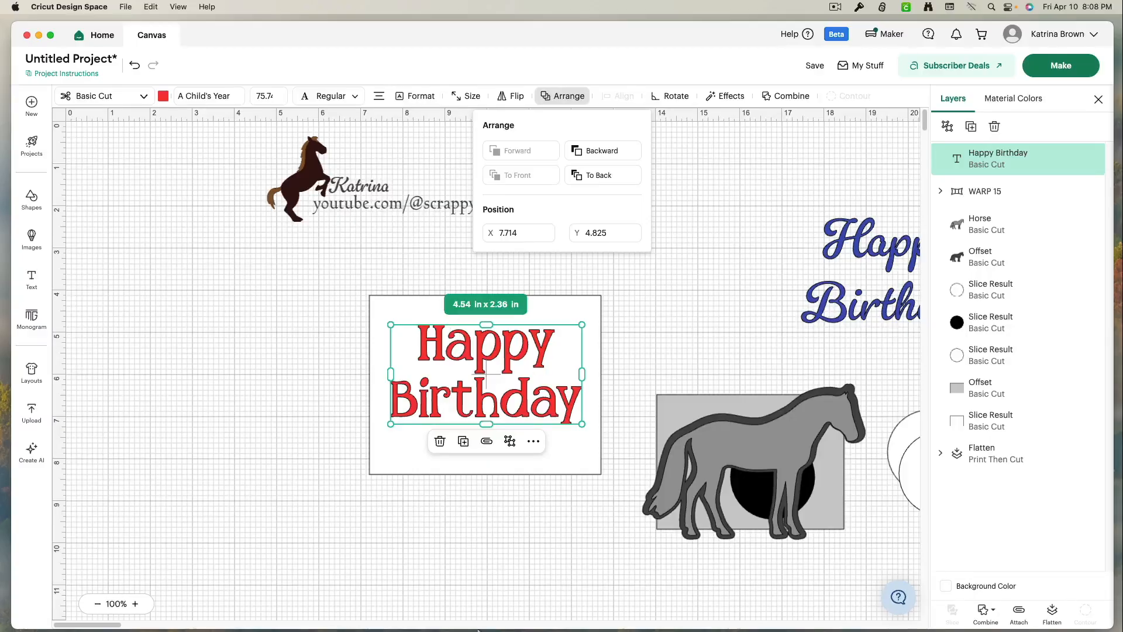
pyautogui.click(610, 234)
pyautogui.press('BackSpace')
pyautogui.press('BackSpace')
pyautogui.press('BackSpace')
pyautogui.press('BackSpace')
pyautogui.press('BackSpace')
pyautogui.write('9')
pyautogui.press('Return')
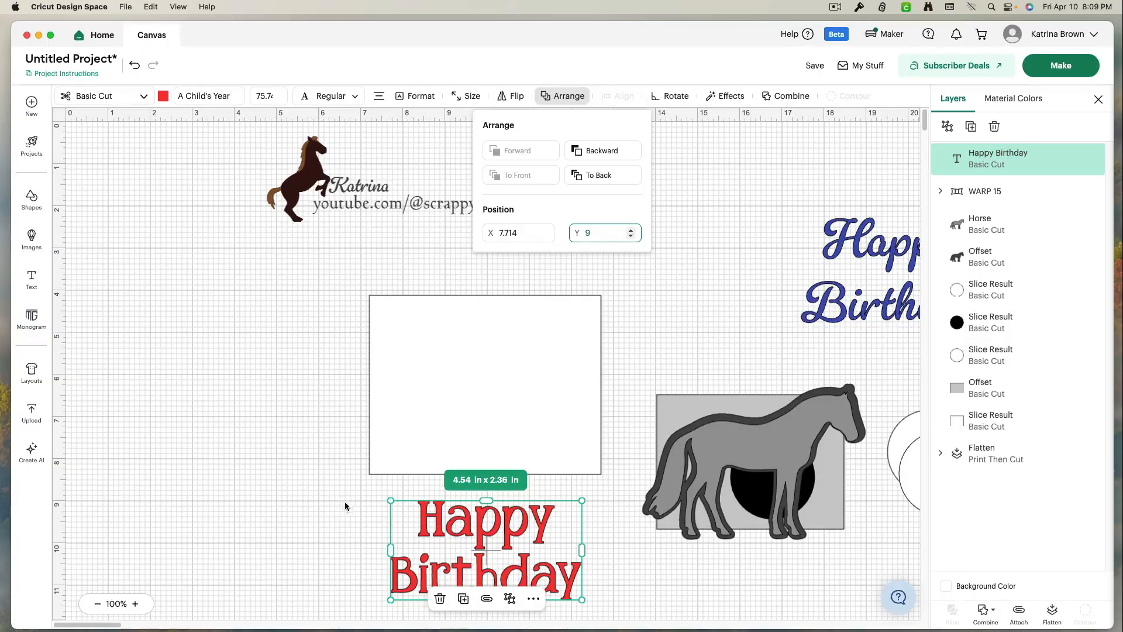
pyautogui.moveTo(500, 537); pyautogui.dragTo(498, 364)
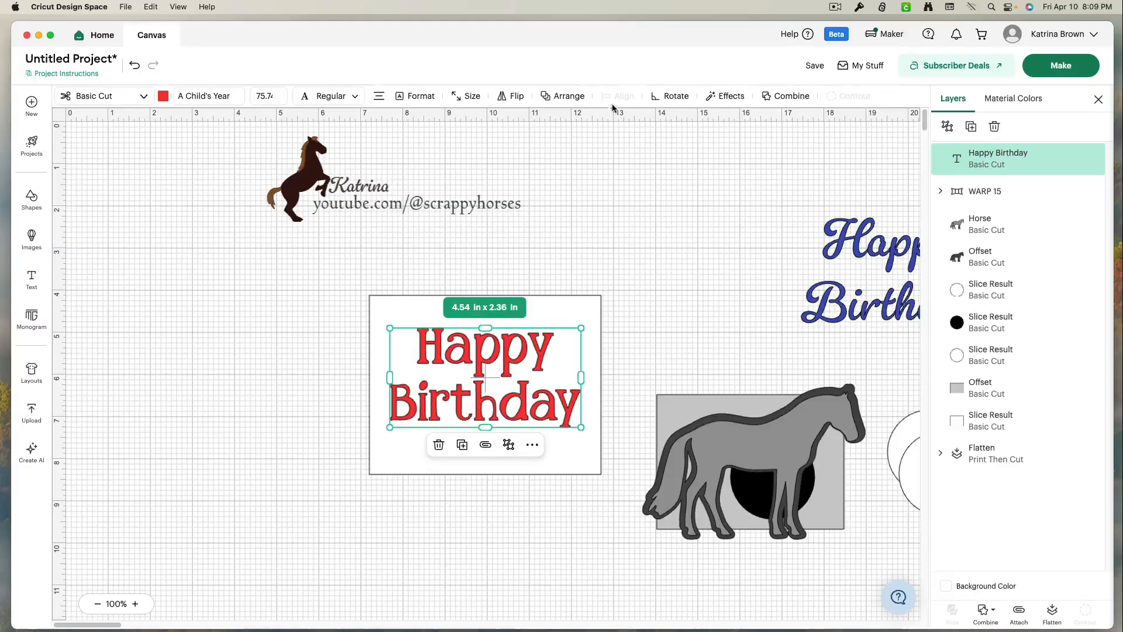
# Step: Check the rotation setting of the red Happy Birthday text, and try Warp styles 2 and 8 on it before undoing the warp
pyautogui.click(674, 99)
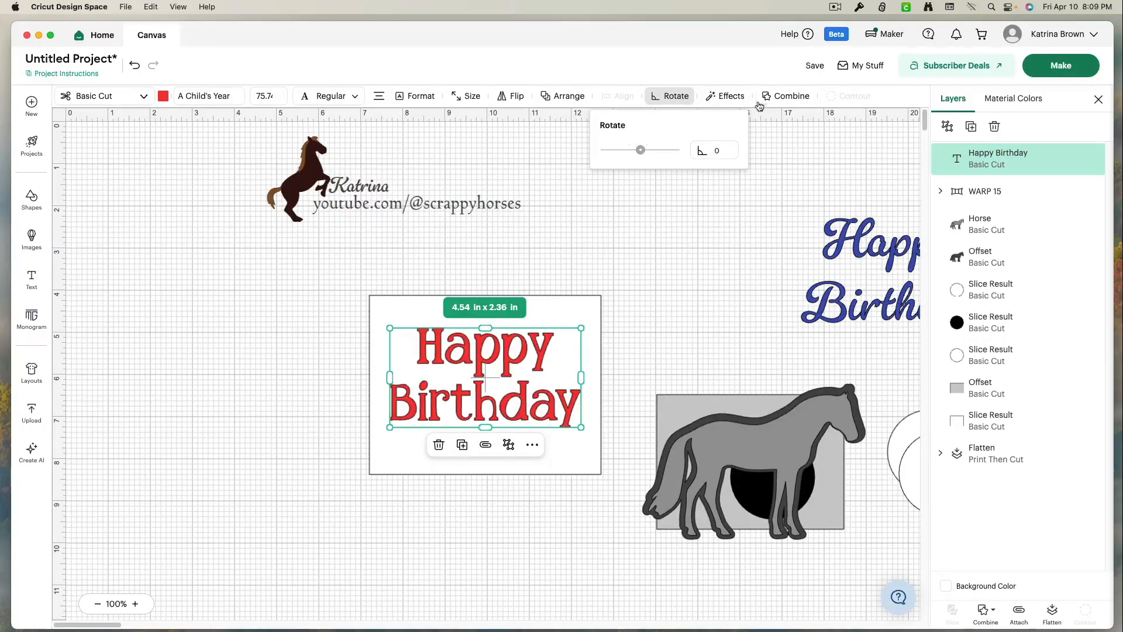
pyautogui.click(730, 97)
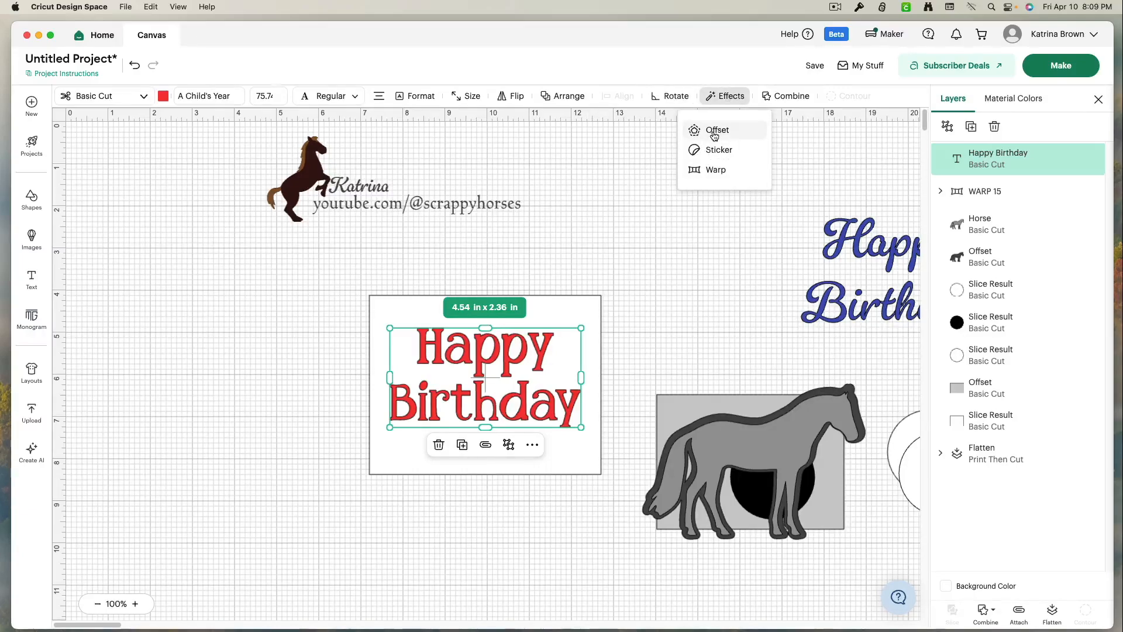
pyautogui.click(715, 170)
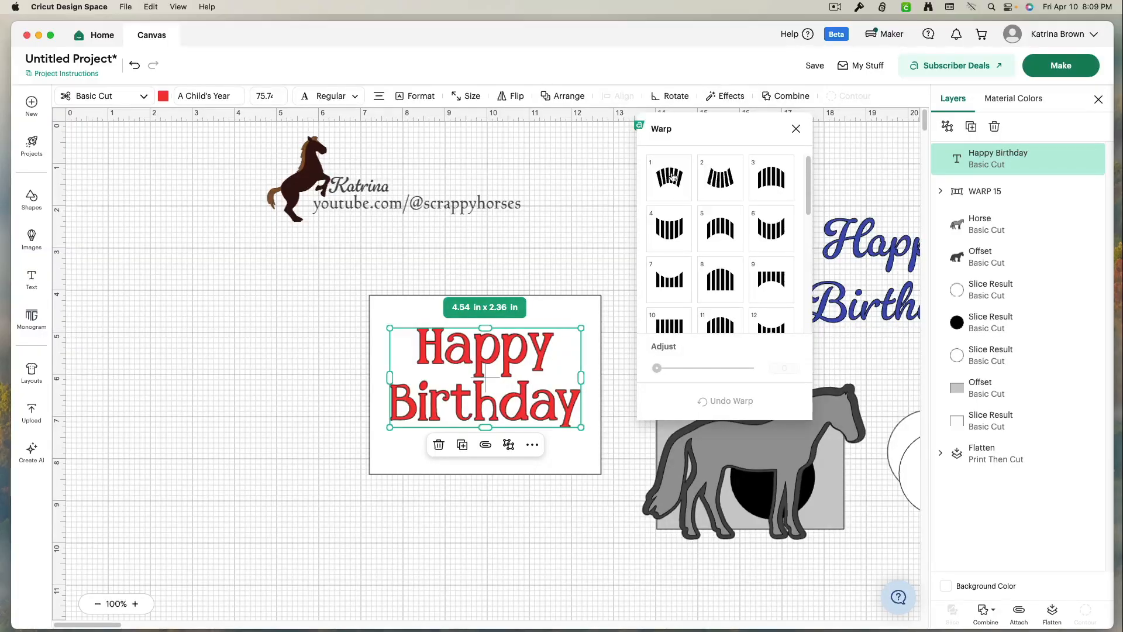
pyautogui.click(726, 185)
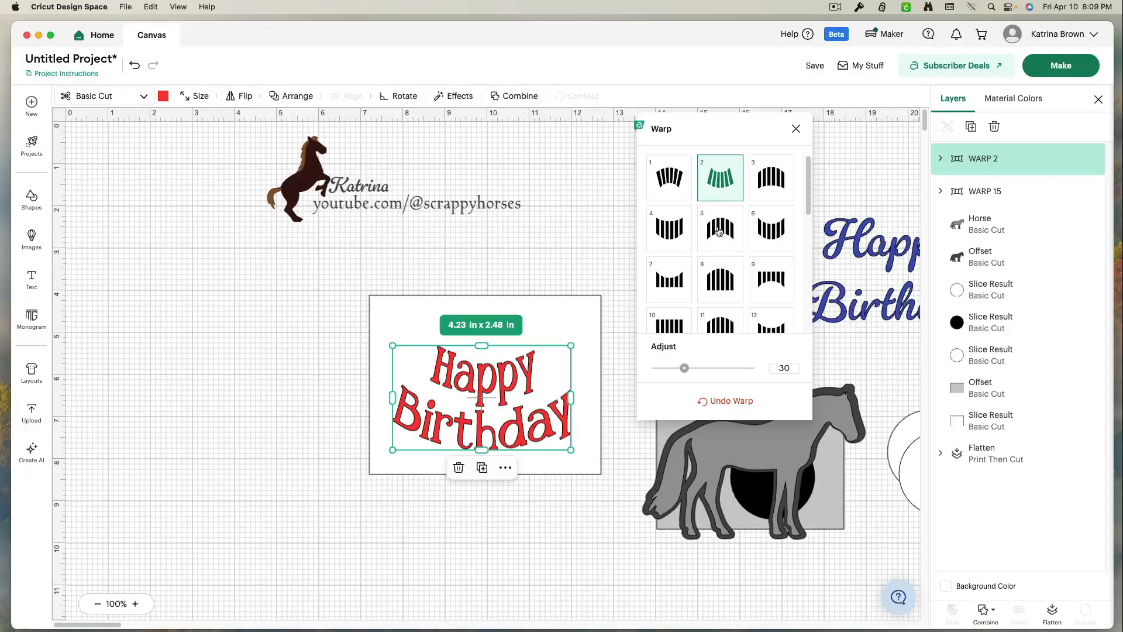
pyautogui.click(726, 285)
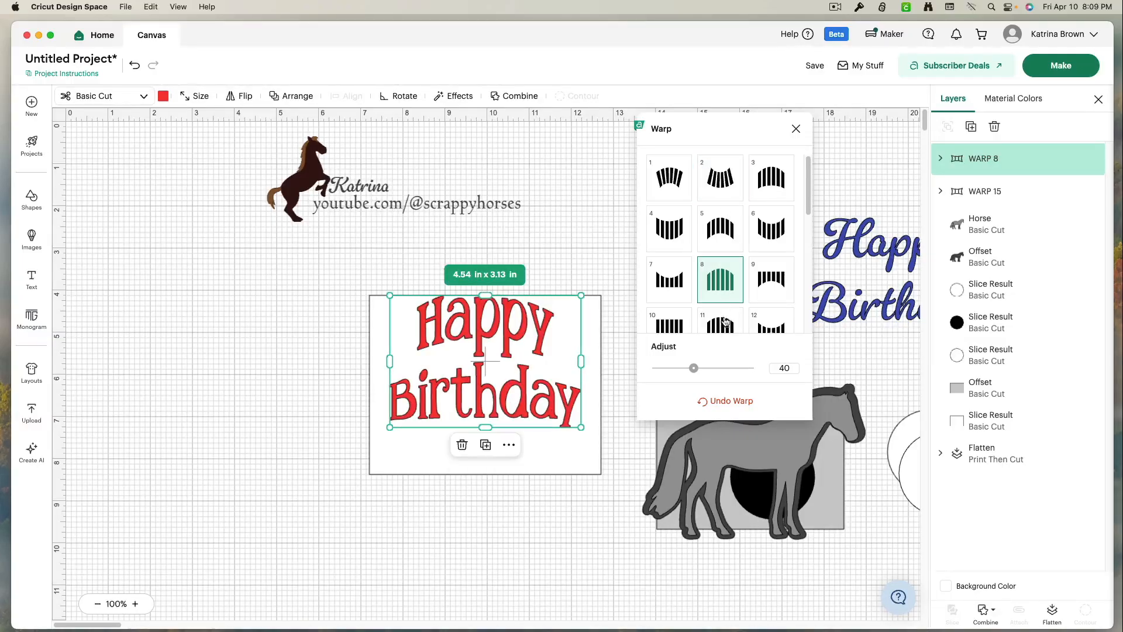
pyautogui.moveTo(696, 371); pyautogui.dragTo(731, 395)
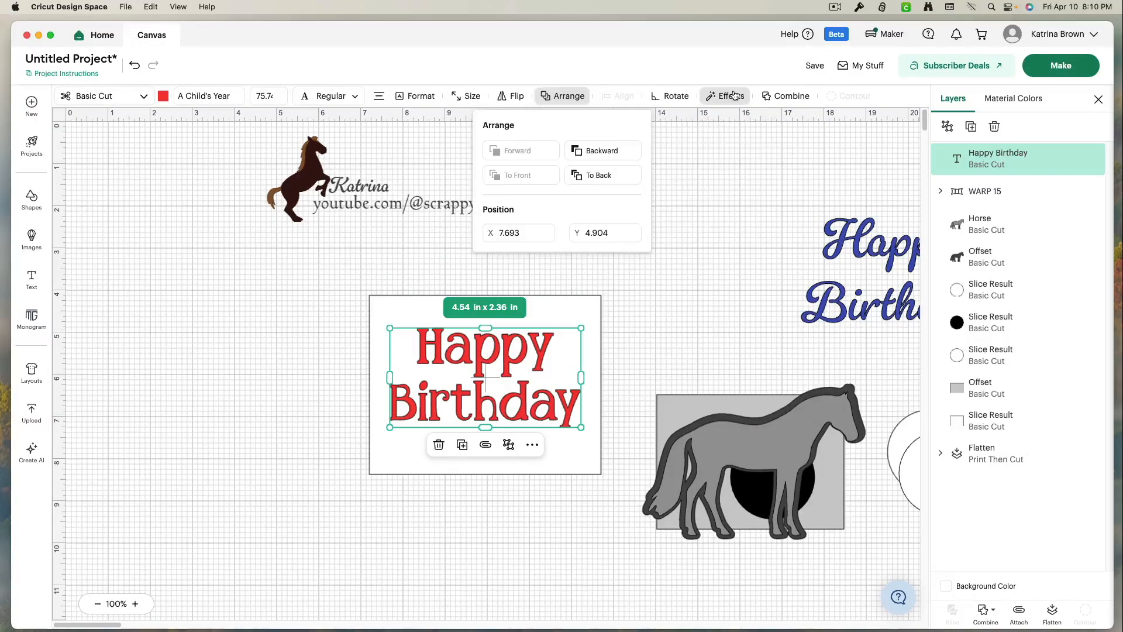
# Step: Review the Effects and Combine options for the red Happy Birthday text, and deselect it
pyautogui.click(732, 96)
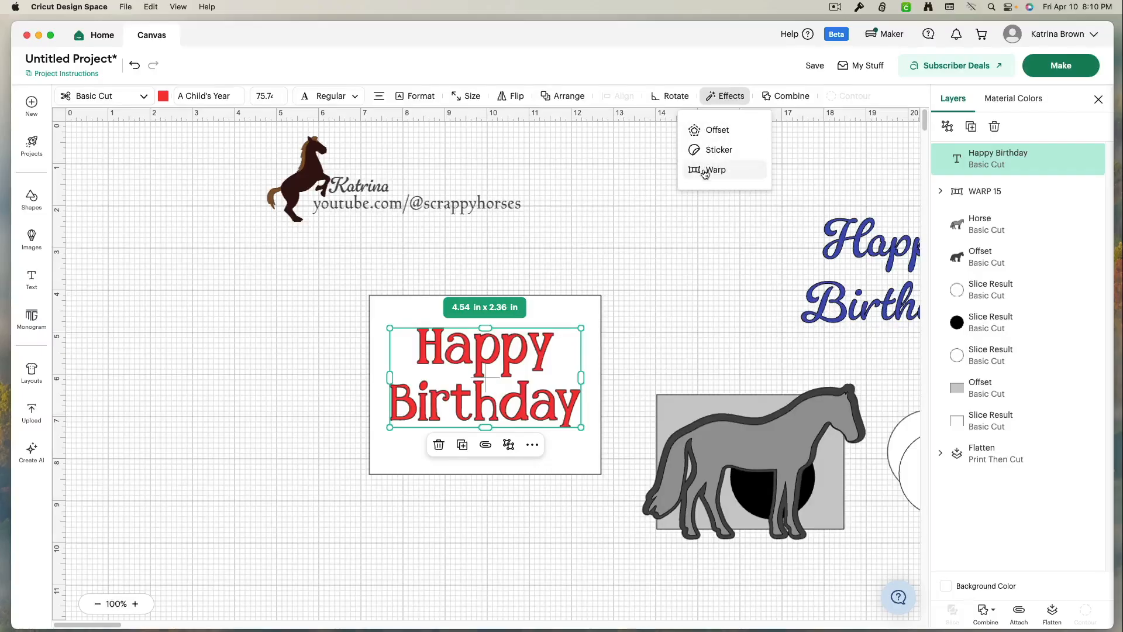
pyautogui.click(788, 96)
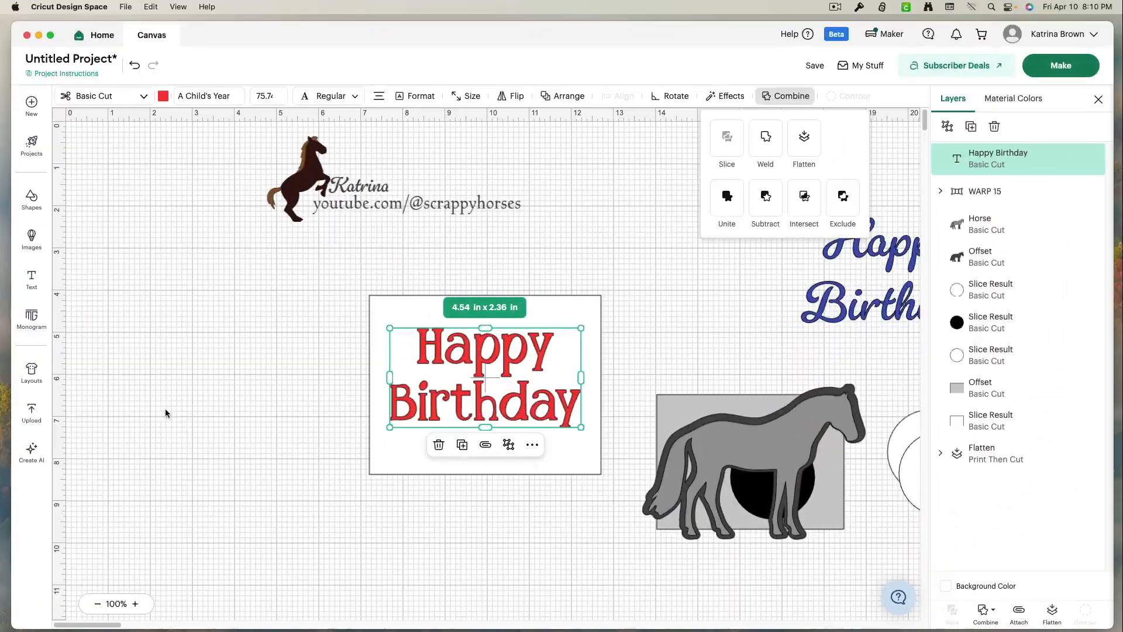
pyautogui.click(165, 412)
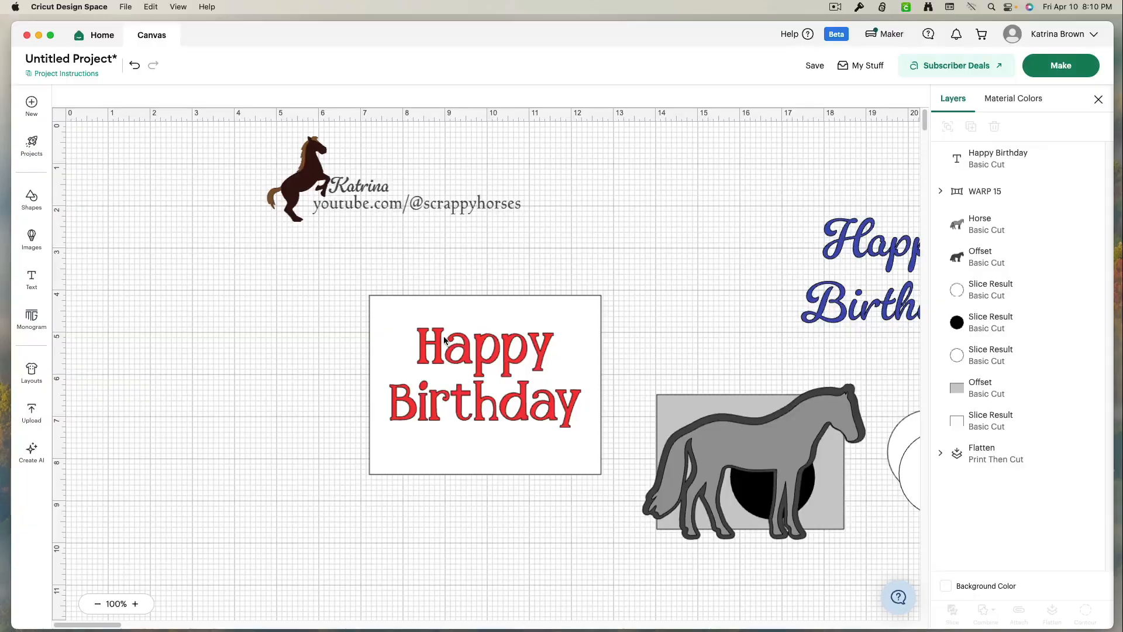
# Step: Move the blue warped Happy Birthday text into the open area above the white rectangle and the horse
pyautogui.moveTo(847, 226); pyautogui.dragTo(632, 173)
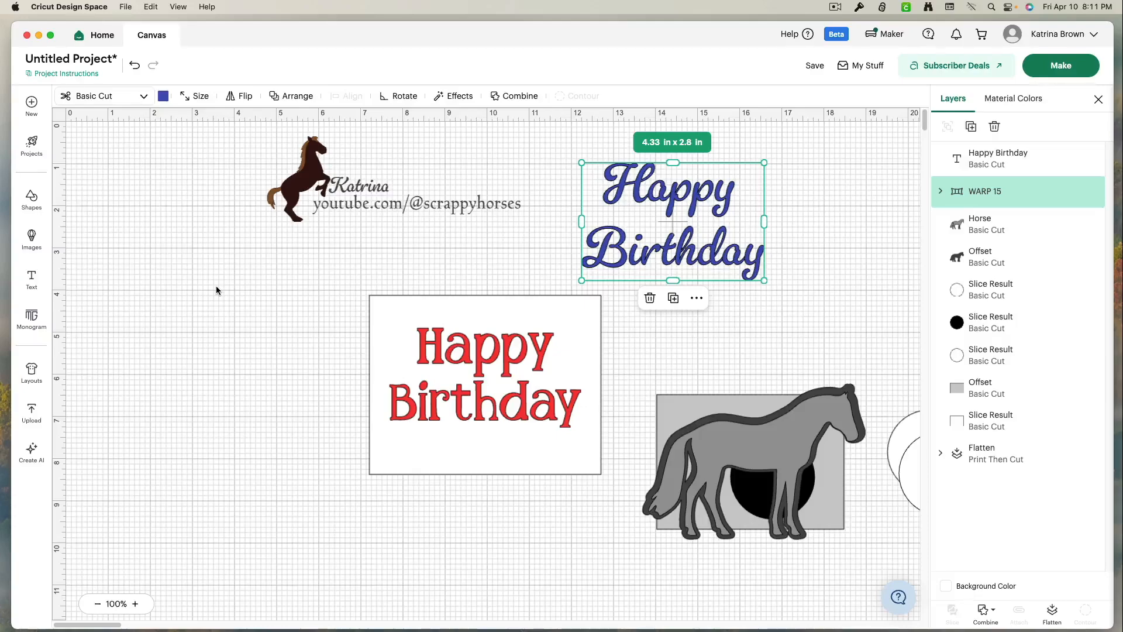
# Step: Examine the Beta and Live application experience options in the general Design Space settings, and close the settings
pyautogui.click(1063, 35)
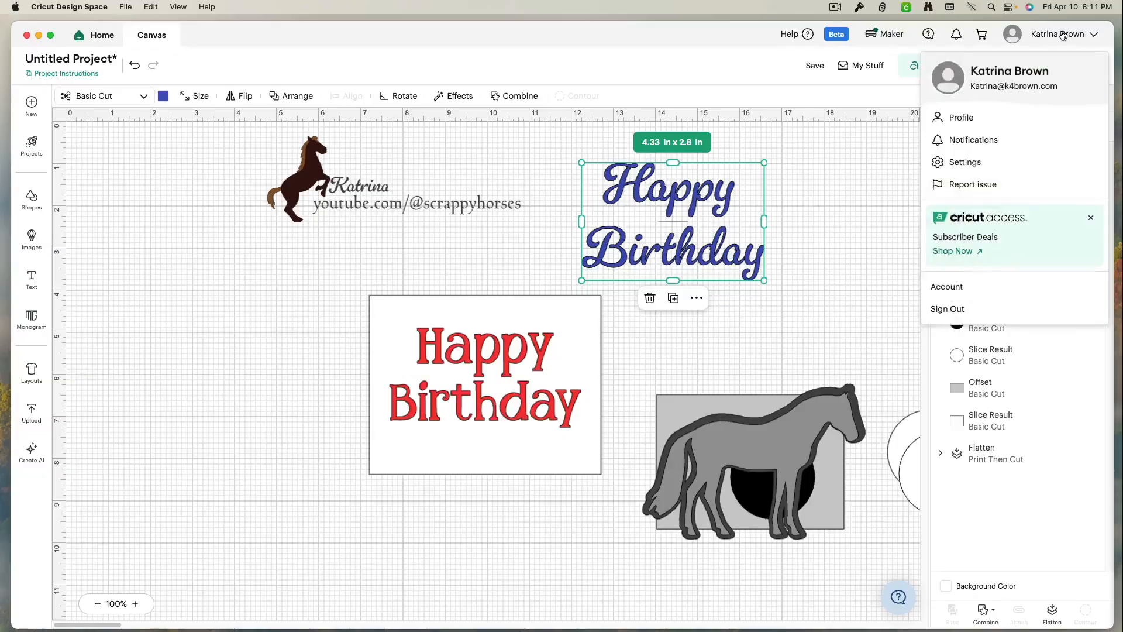
pyautogui.click(985, 163)
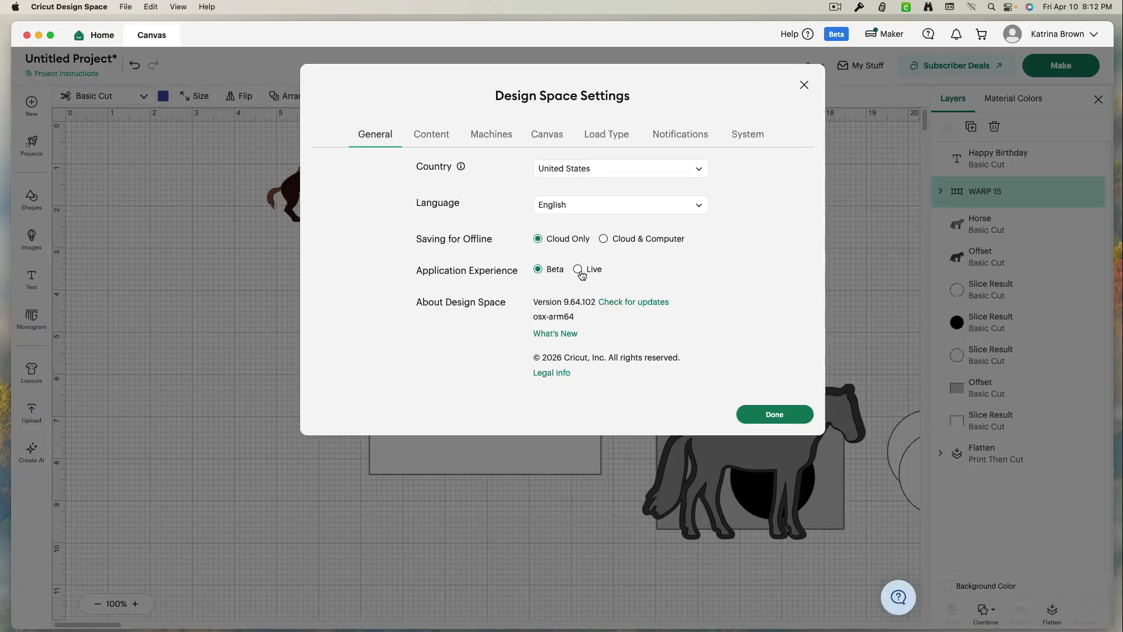
pyautogui.click(763, 414)
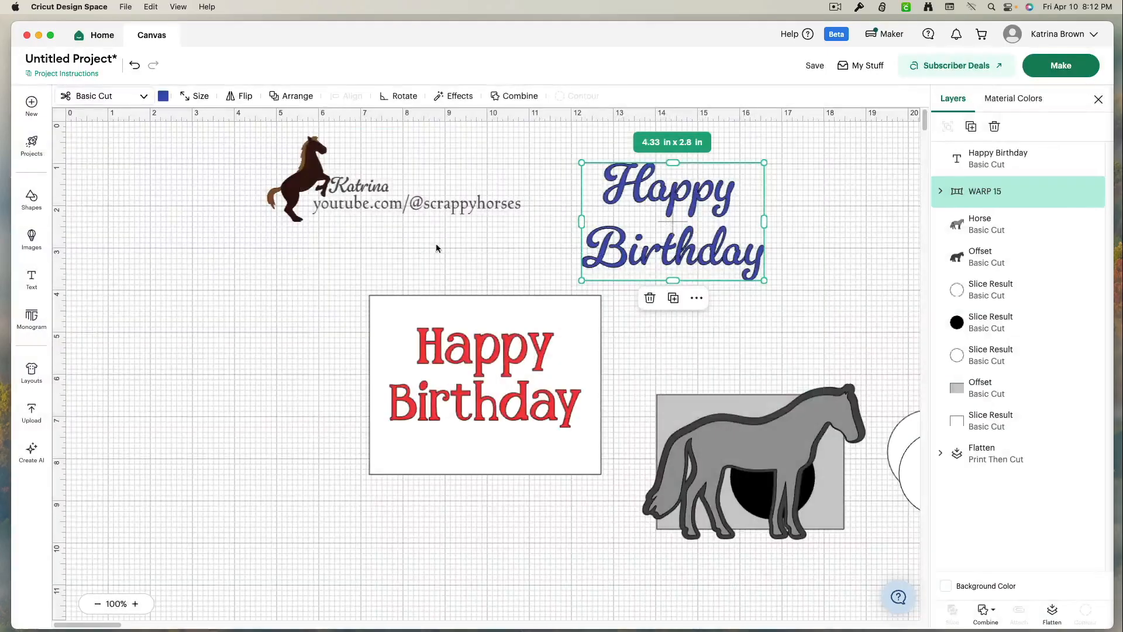